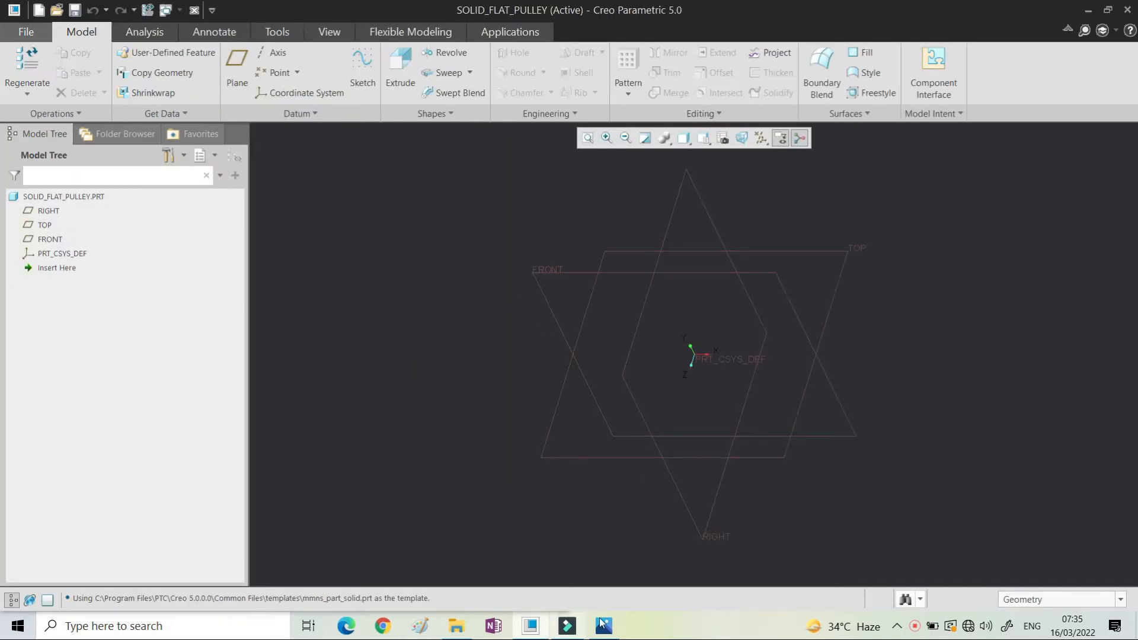
Step: Check the reference drawing, start a Revolve sketch on the RIGHT plane, and add a vertical centerline through the origin
left_click(603, 625)
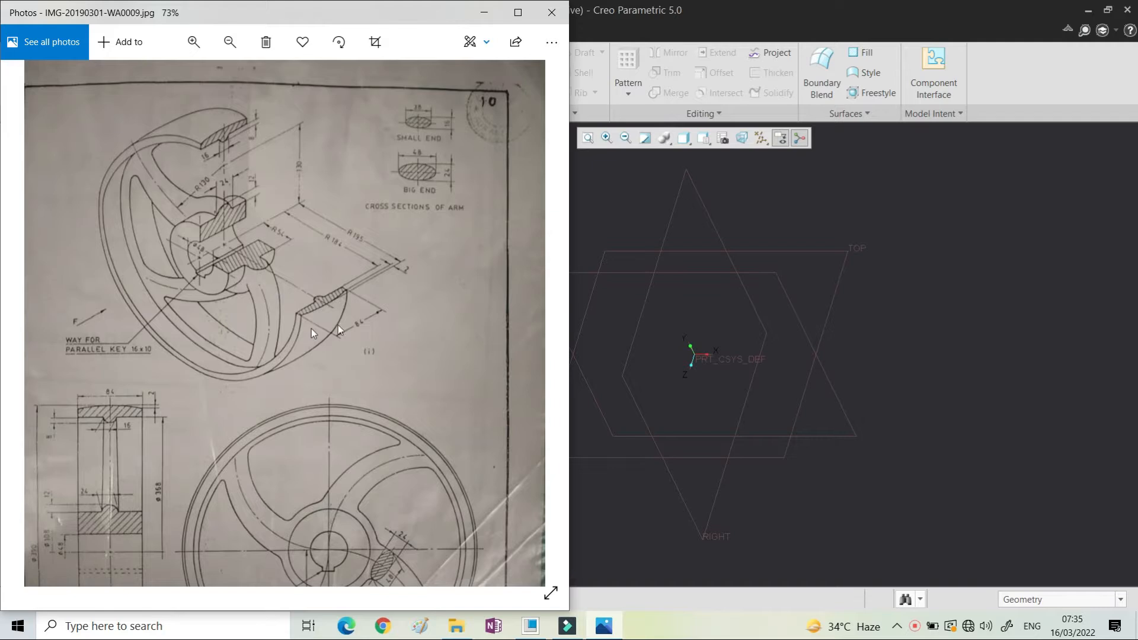
left_click(578, 205)
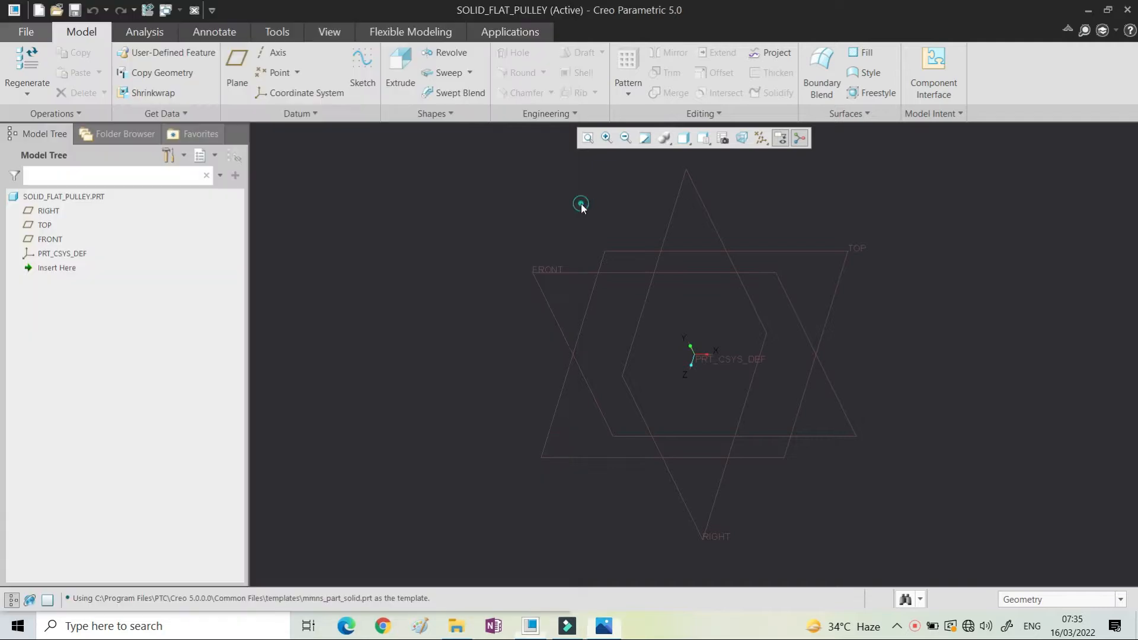
left_click(448, 54)
left_click(701, 223)
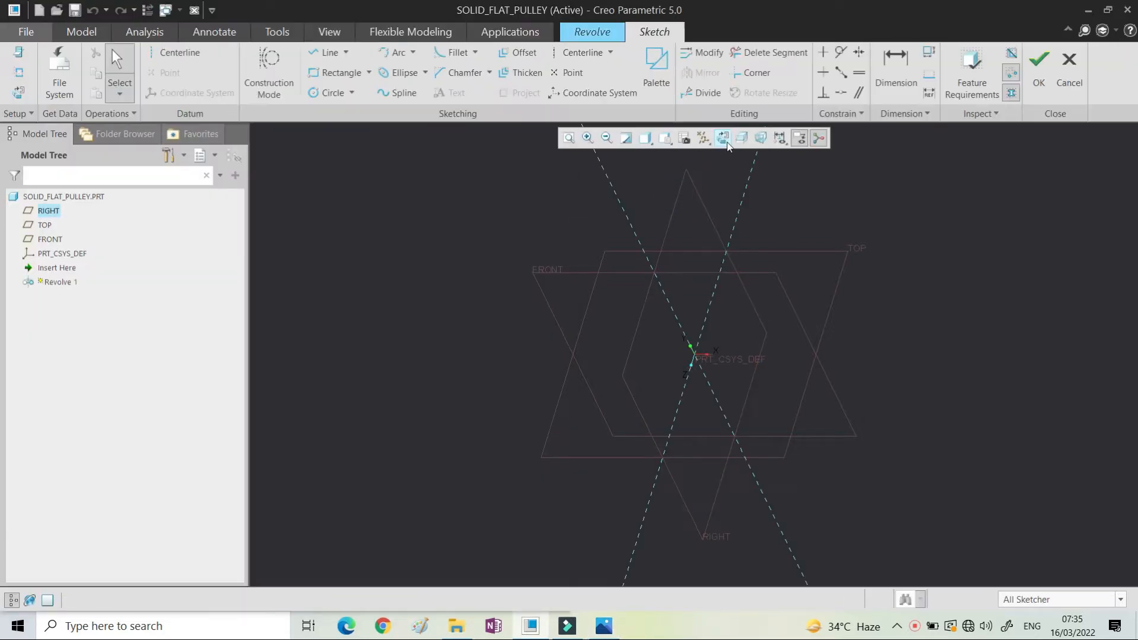
left_click(582, 54)
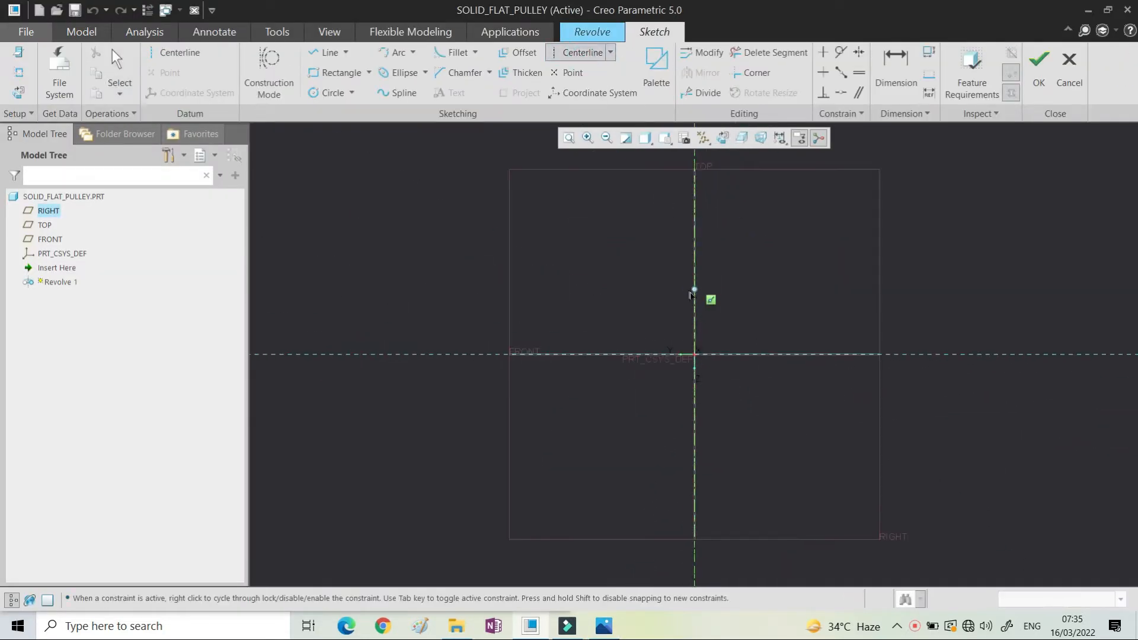
left_click(692, 338)
middle_click(805, 236)
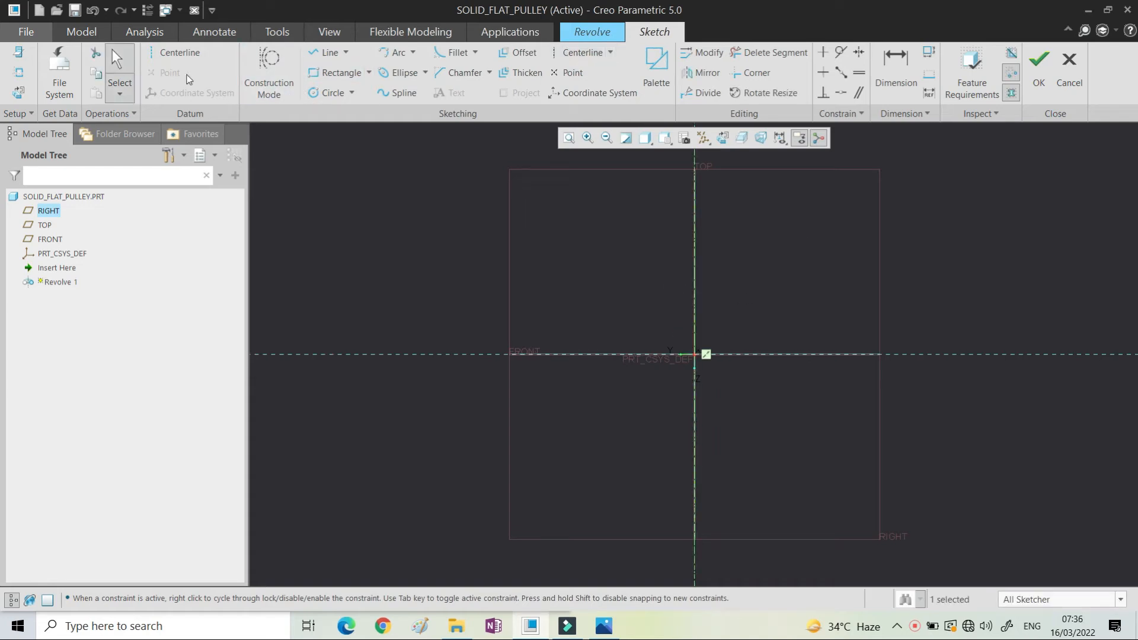
Step: Add a horizontal datum centerline through the origin as the axis of revolution
left_click(178, 52)
left_click(650, 354)
left_click(716, 354)
middle_click(772, 282)
Step: Sketch a hub rectangle about 110 mm wide above the horizontal axis, symmetric about the vertical centerline
left_click(772, 282)
left_click(346, 75)
left_click(654, 259)
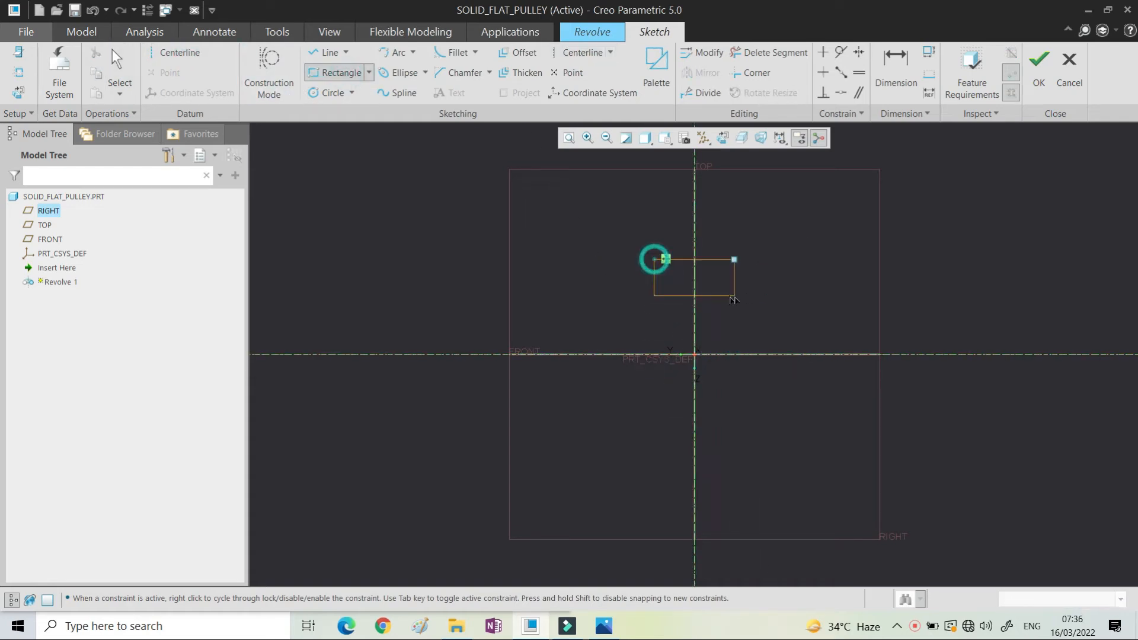
left_click(734, 295)
middle_click(769, 256)
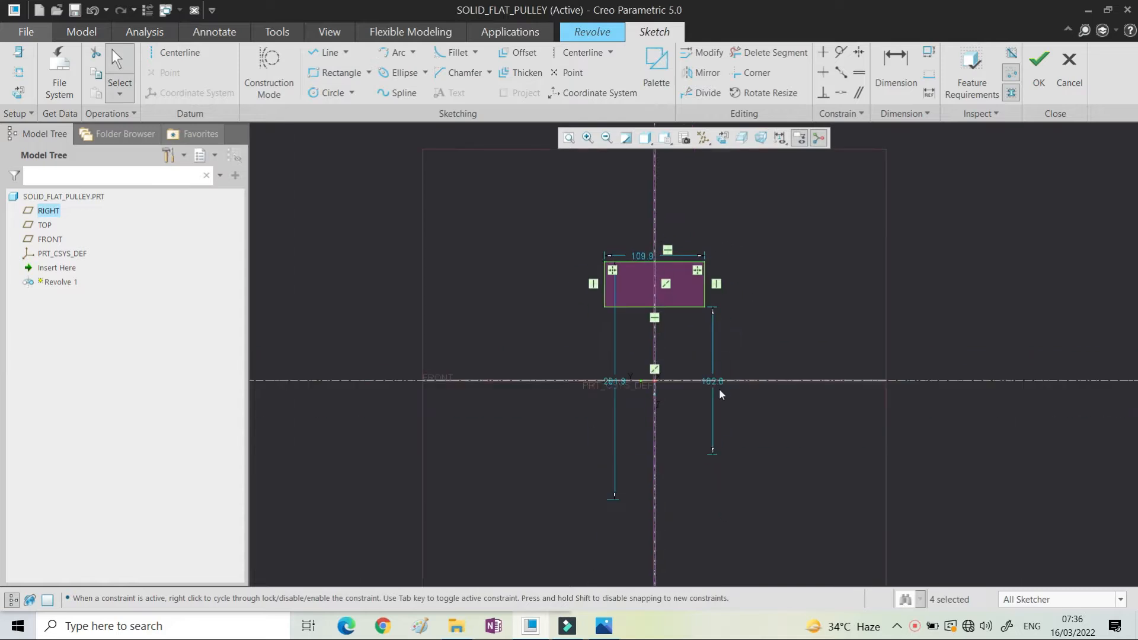
Step: Look up the bore size in the reference drawing and set the rectangle's inner diameter to 48 mm
left_click(604, 627)
scroll(329, 414, "down", 2)
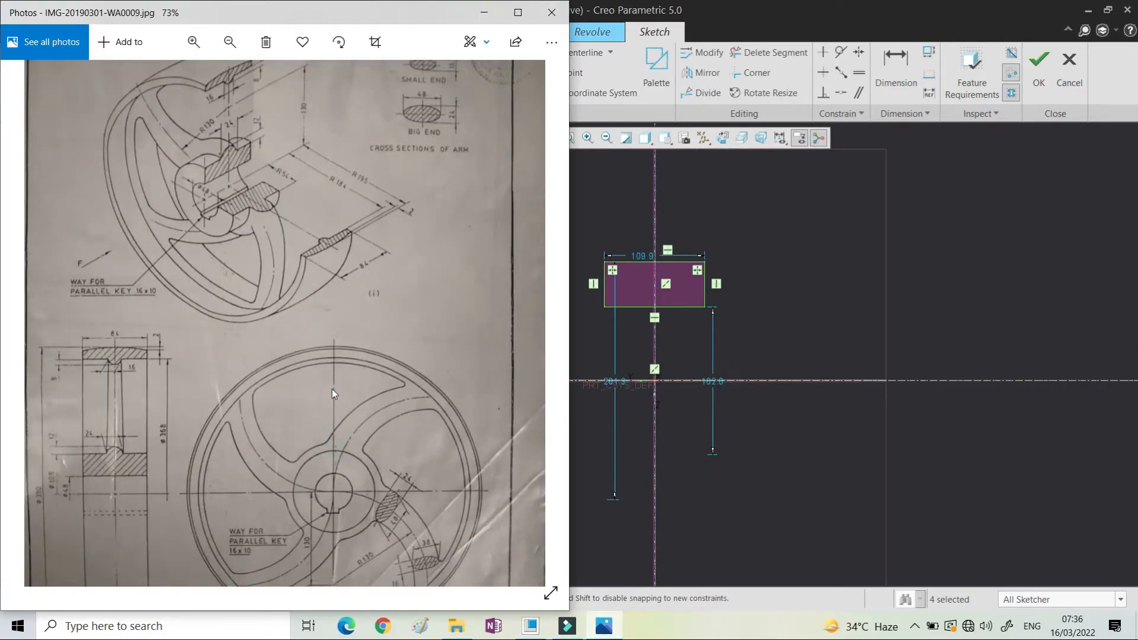
left_click(762, 381)
double_click(714, 381)
type("1")
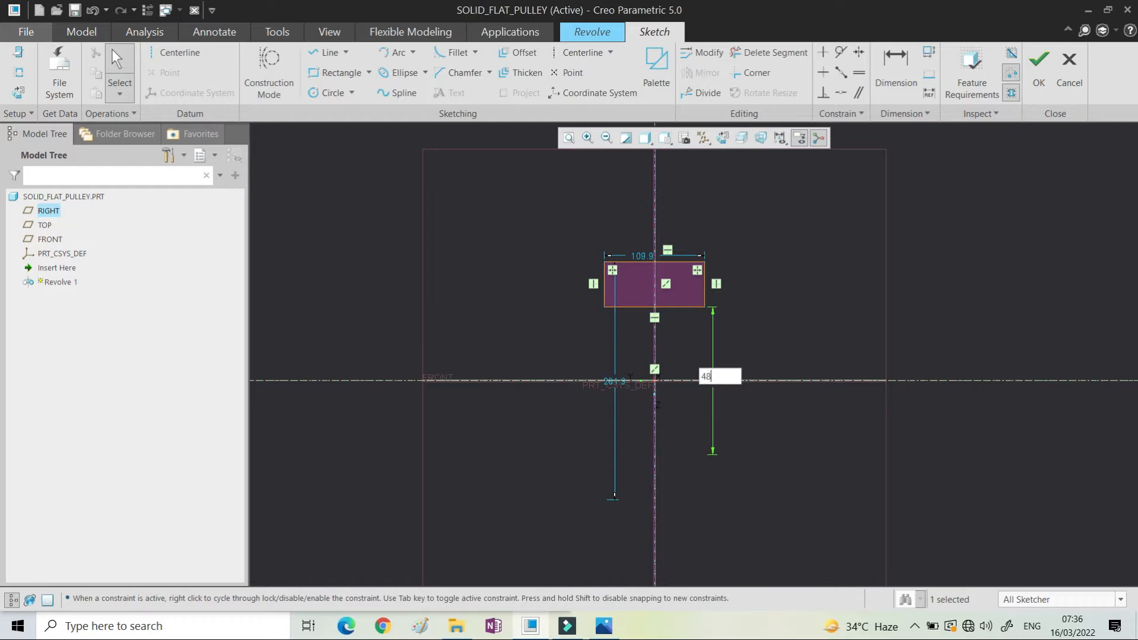
type("8")
key("Return")
Step: Consult the reference drawing, then set the hub rectangle's outer diameter to 108 mm and its width to 84 mm
left_click(605, 626)
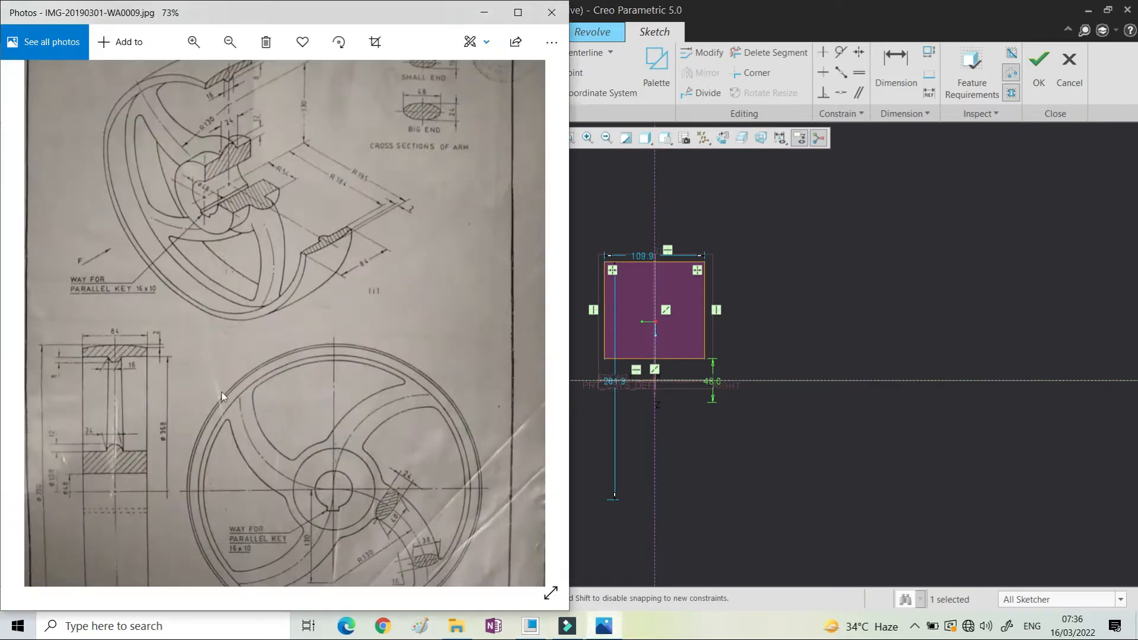
left_click(838, 292)
double_click(614, 380)
type("108")
key("Return")
double_click(644, 328)
type("84")
key("Return")
Step: Reposition the hub rectangle's width and outer diameter dimensions clear of the profile
left_click_drag(638, 326, 651, 284)
left_click_drag(619, 383, 545, 383)
left_click(910, 306)
mouse_move(709, 337)
middle_mouse_down("shift")
mouse_move(726, 283)
mouse_move(758, 273)
middle_mouse_up("shift")
scroll(758, 272, "down", 2)
left_click(830, 242)
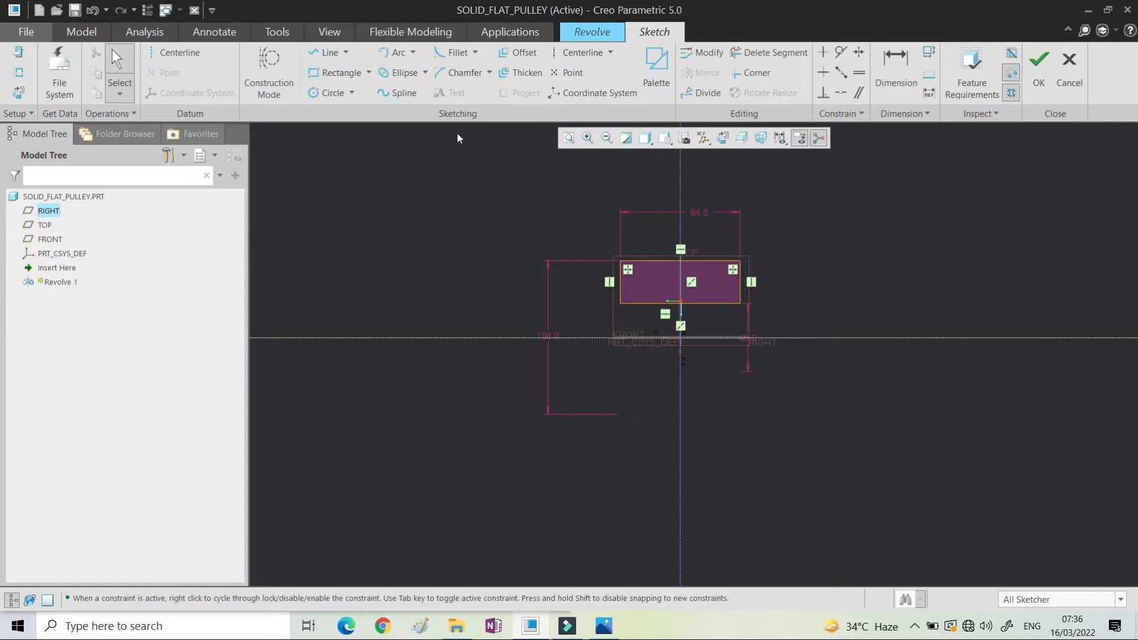
Step: Sketch a semicircular center-and-ends arc of about 14.8 mm radius, centred on the hub rectangle's upper edge at the vertical centerline
left_click(601, 631)
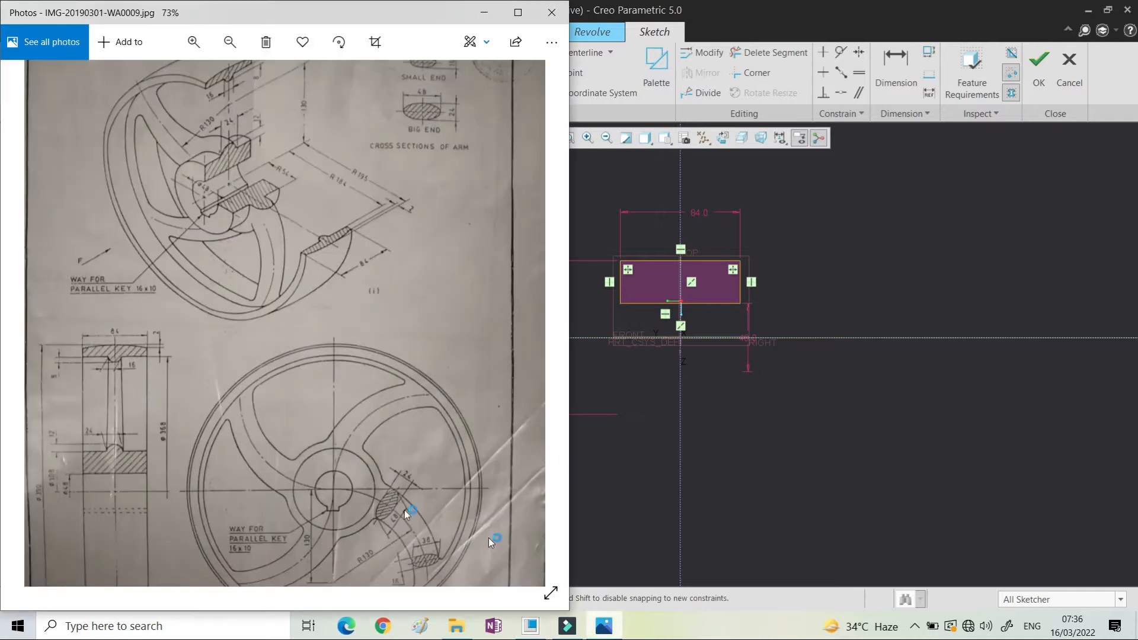
left_click(763, 225)
left_click(320, 95)
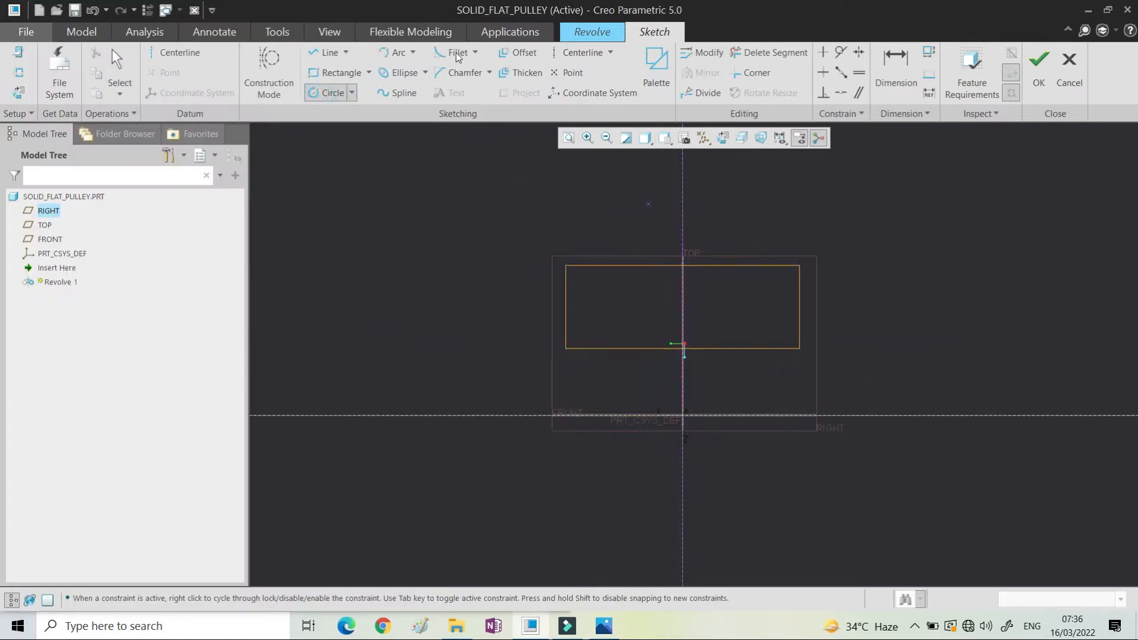
left_click(413, 54)
left_click(428, 83)
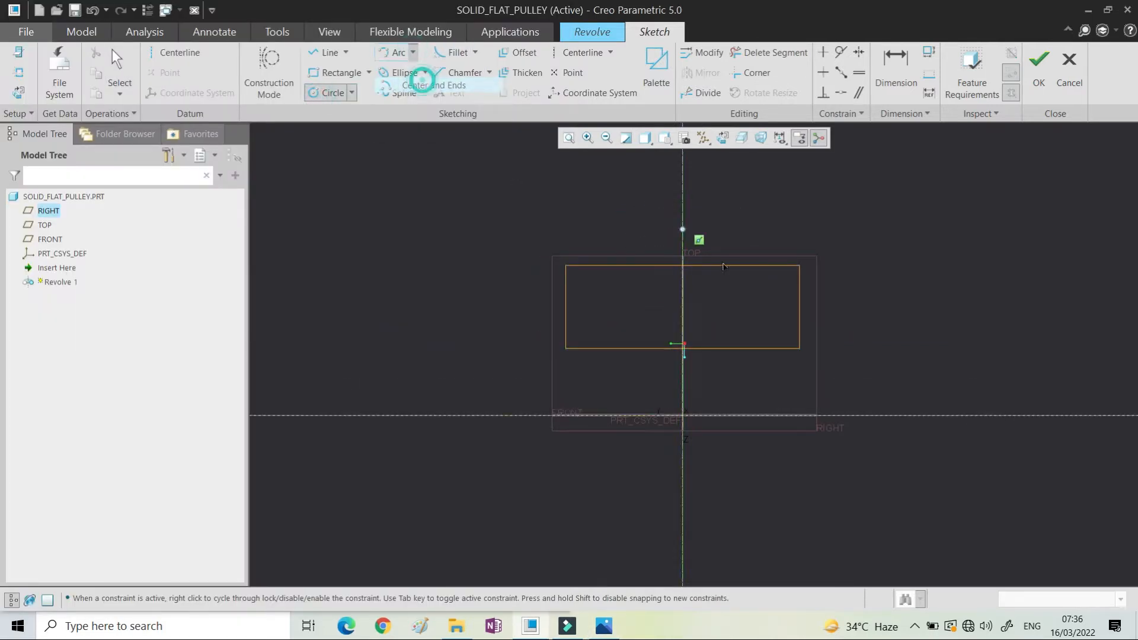
left_click(683, 265)
left_click(641, 265)
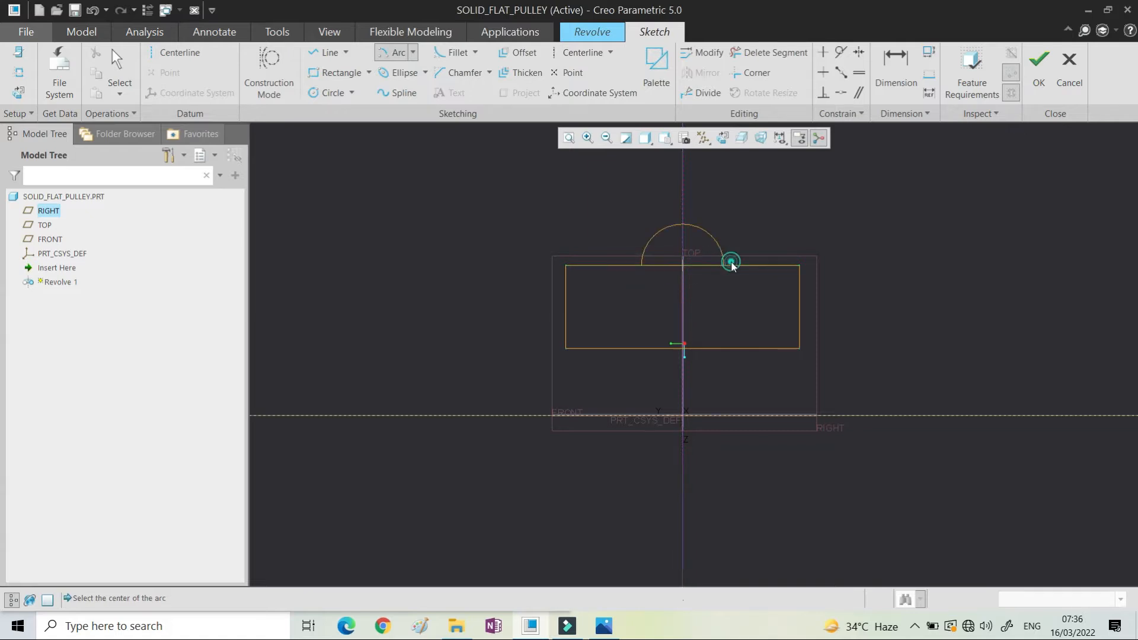
left_click(724, 265)
middle_click(762, 223)
scroll(720, 223, "down", 2)
Step: Trim away the segment of the rectangle's upper edge that lies beneath the arc
left_click(892, 88)
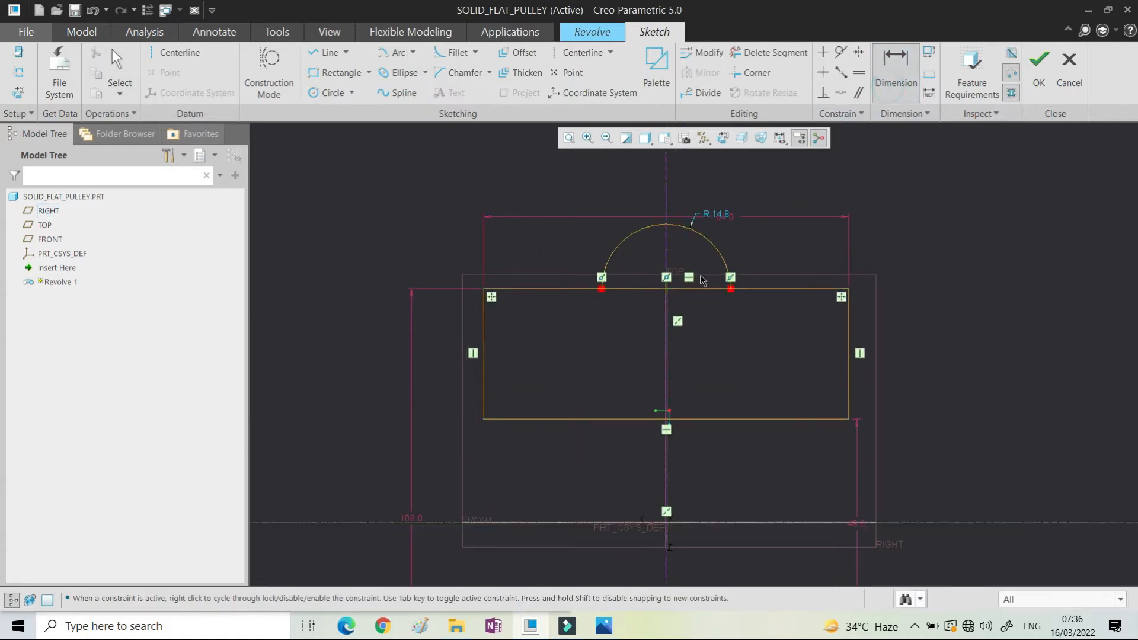
left_click(766, 58)
left_click(645, 289)
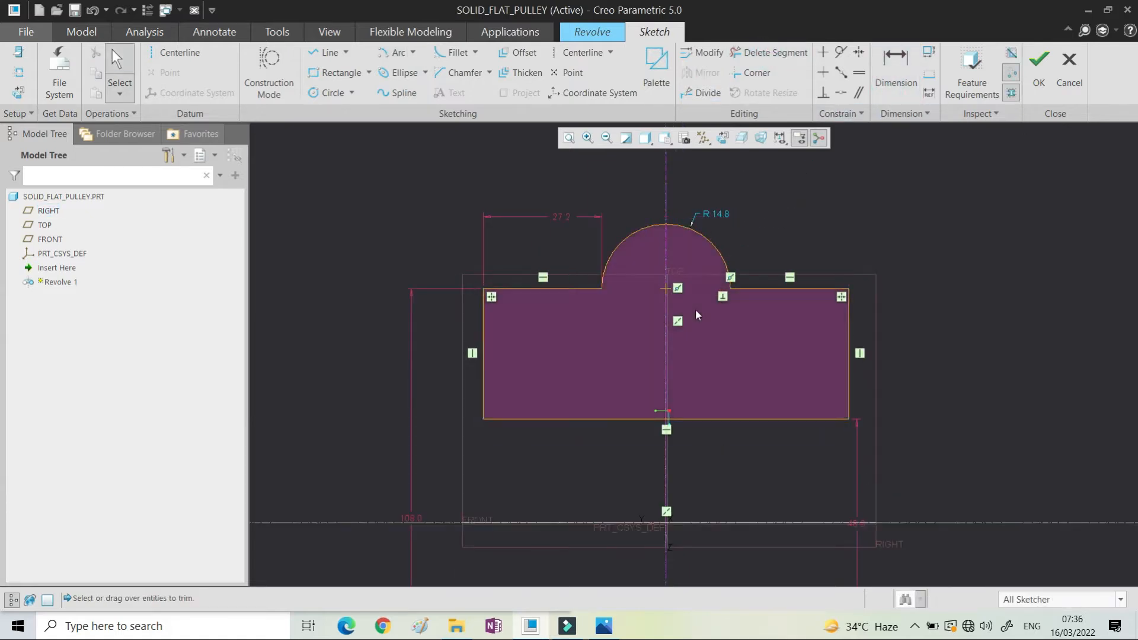
Step: Remove the dimension of the upper edge beside the arc and set the overall hub width to 84 mm
left_click(562, 218)
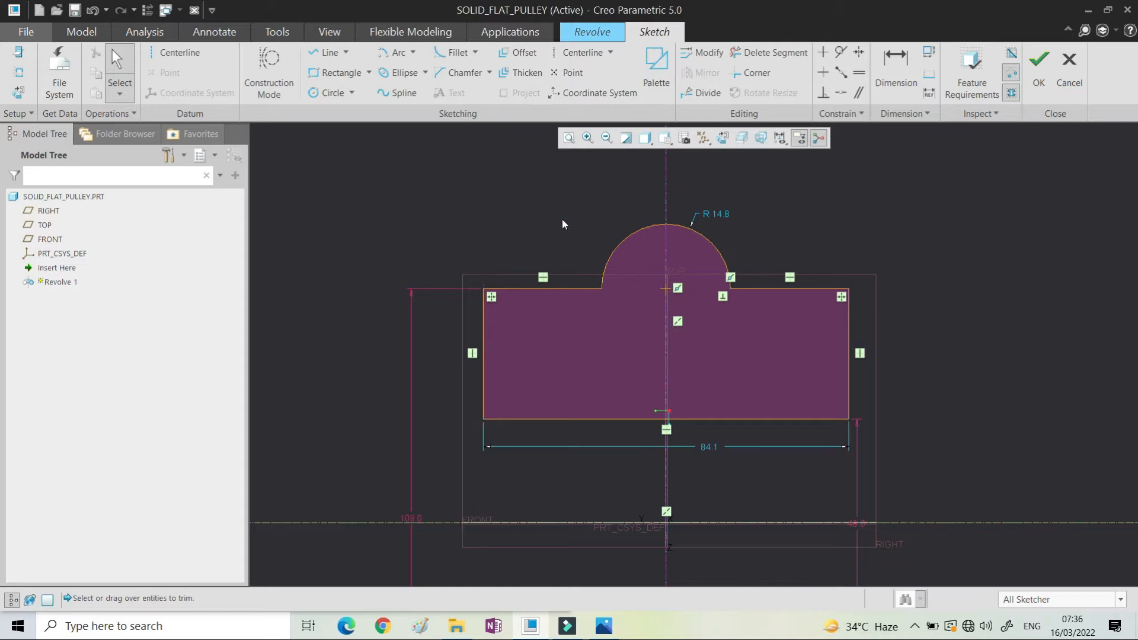
double_click(708, 445)
type("84")
key("Return")
Step: Dimension the height of the arc above the hub's upper edge and set it to 12 mm
left_click(897, 83)
left_click(698, 232)
left_click(775, 288)
middle_click(785, 261)
type("12")
key("Return")
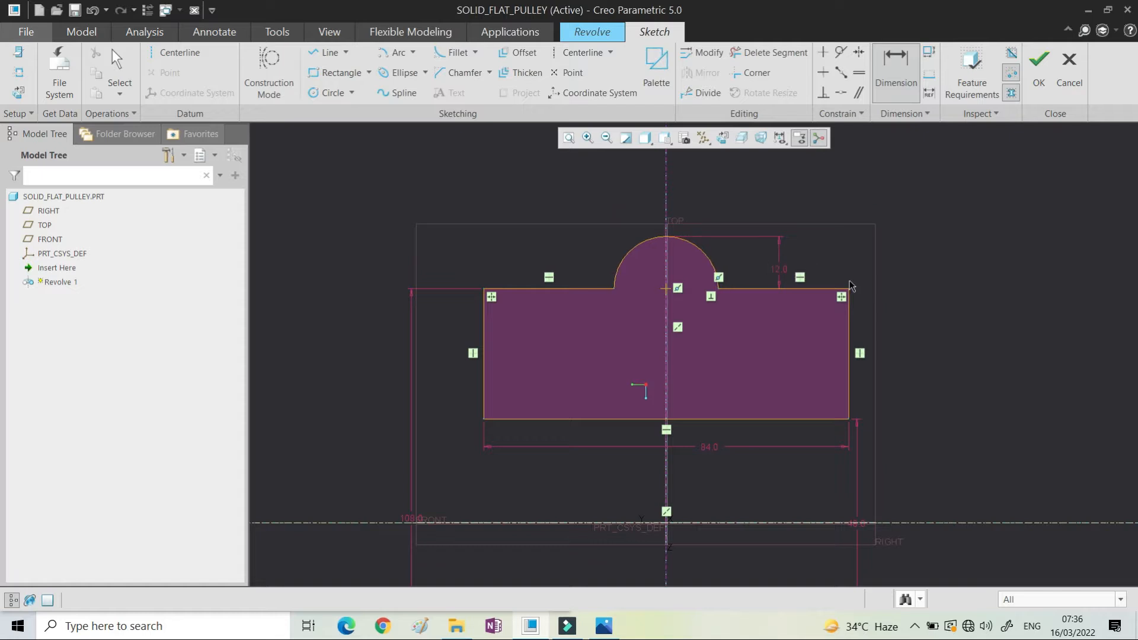
Step: Add a reference dimension across the width of the semicircular arc
left_click(721, 292)
left_click(654, 256)
middle_click(684, 193)
left_click(1066, 320)
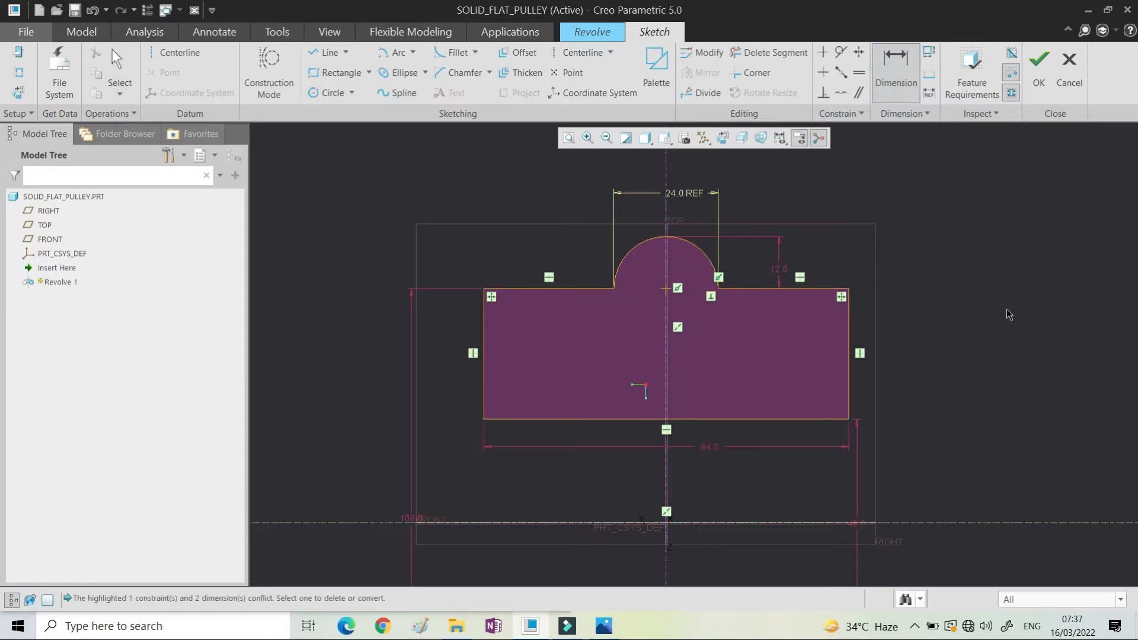
Step: Finish the sketch and revolve the hub profile 360 degrees into a solid
left_click(1038, 62)
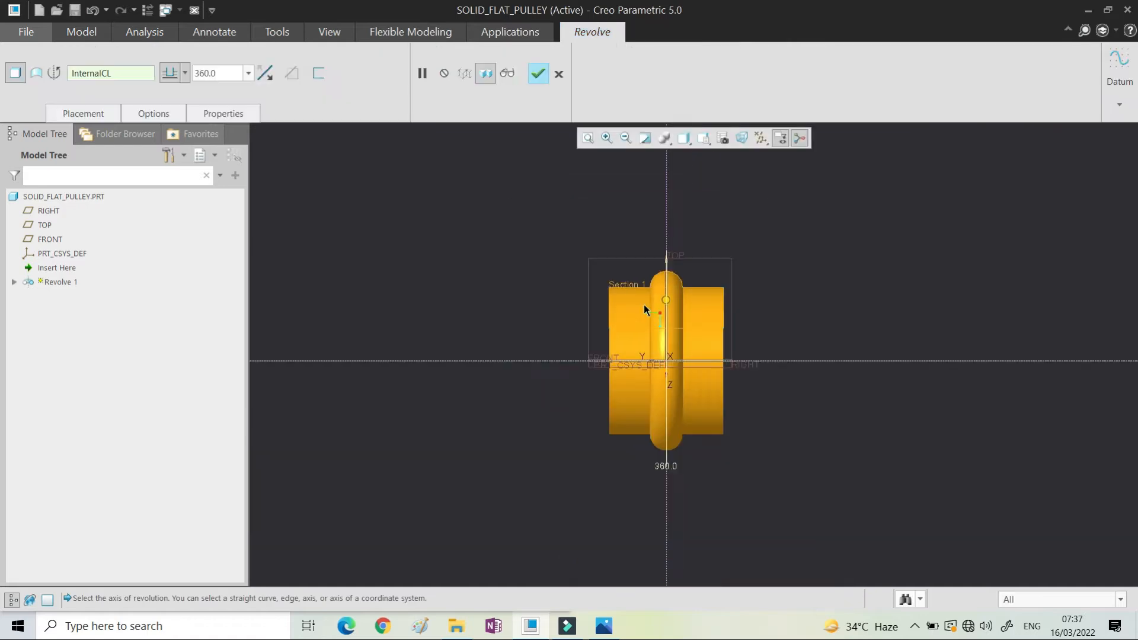
middle_click_drag(747, 377, 736, 357)
middle_click(798, 275)
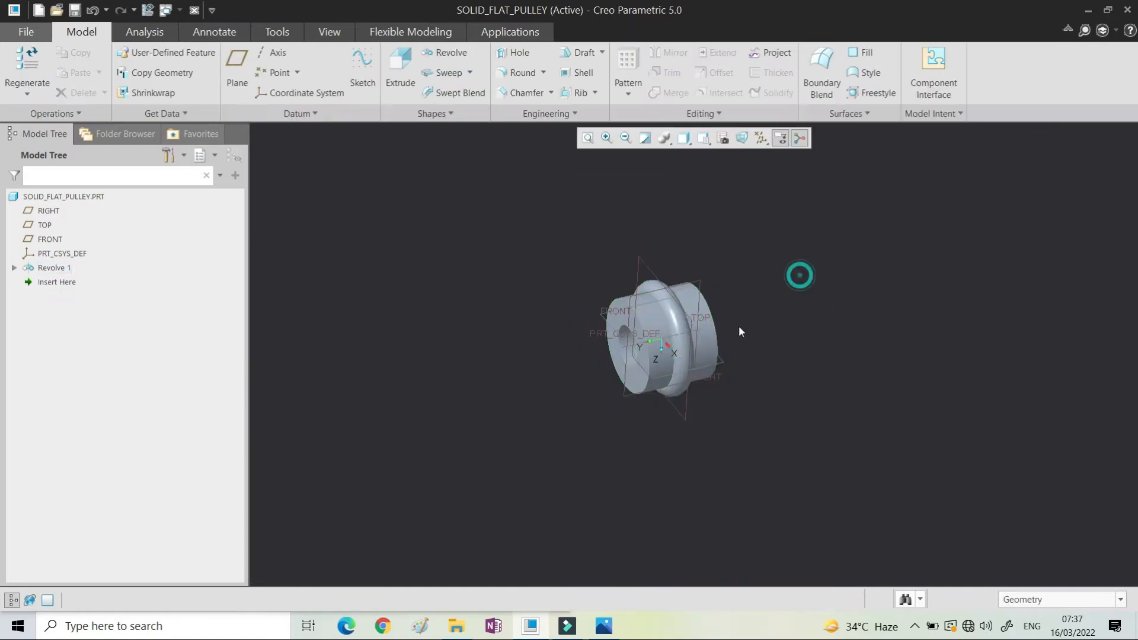
Step: Check the reference drawing, then start a second Revolve sketch on the previous sketch plane, viewed flat with the model clipped there
left_click(607, 630)
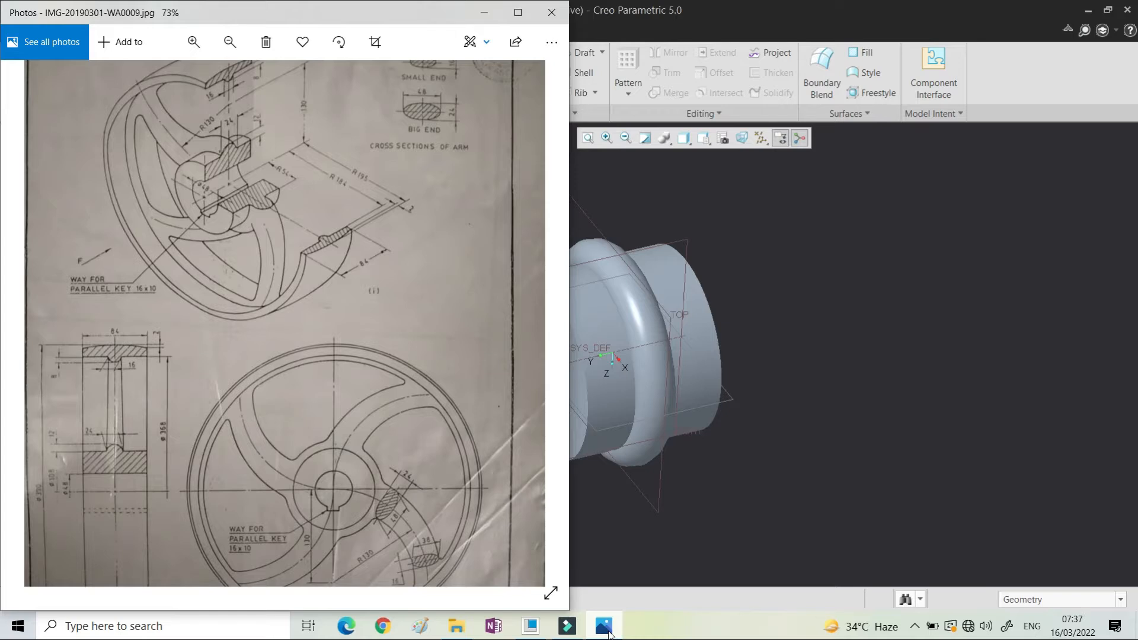
left_click(604, 630)
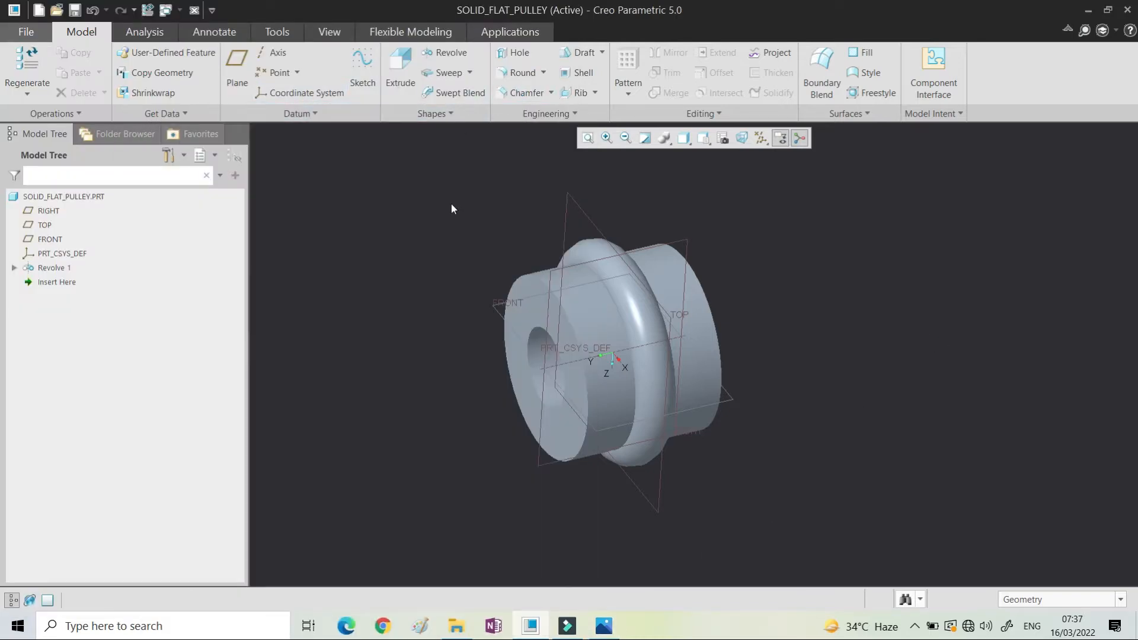
left_click(433, 54)
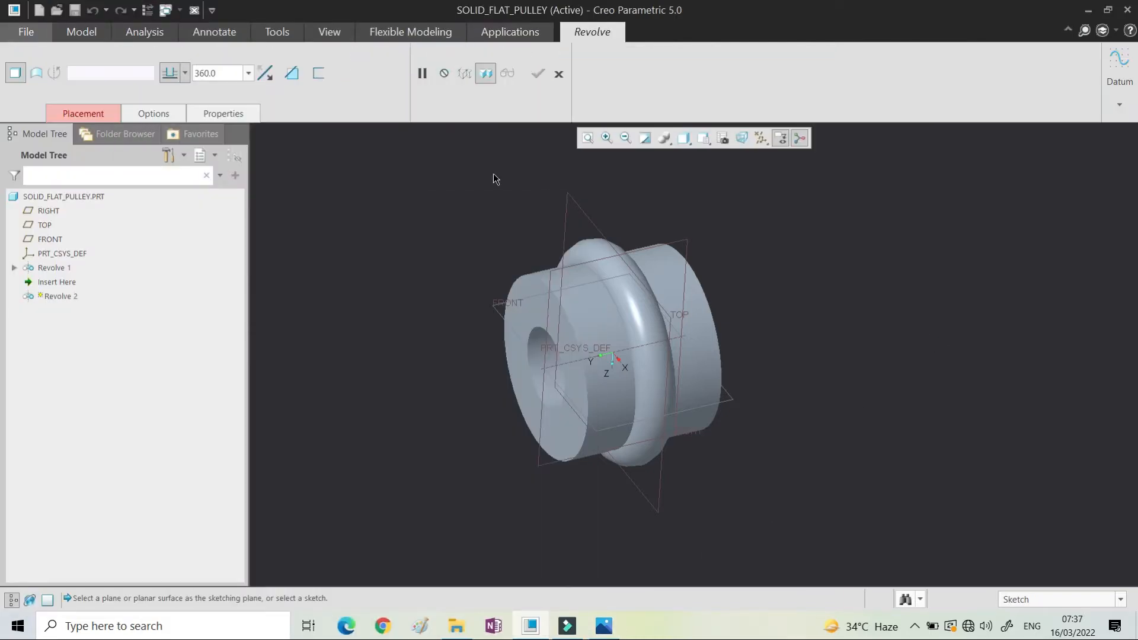
left_click(80, 116)
left_click(185, 168)
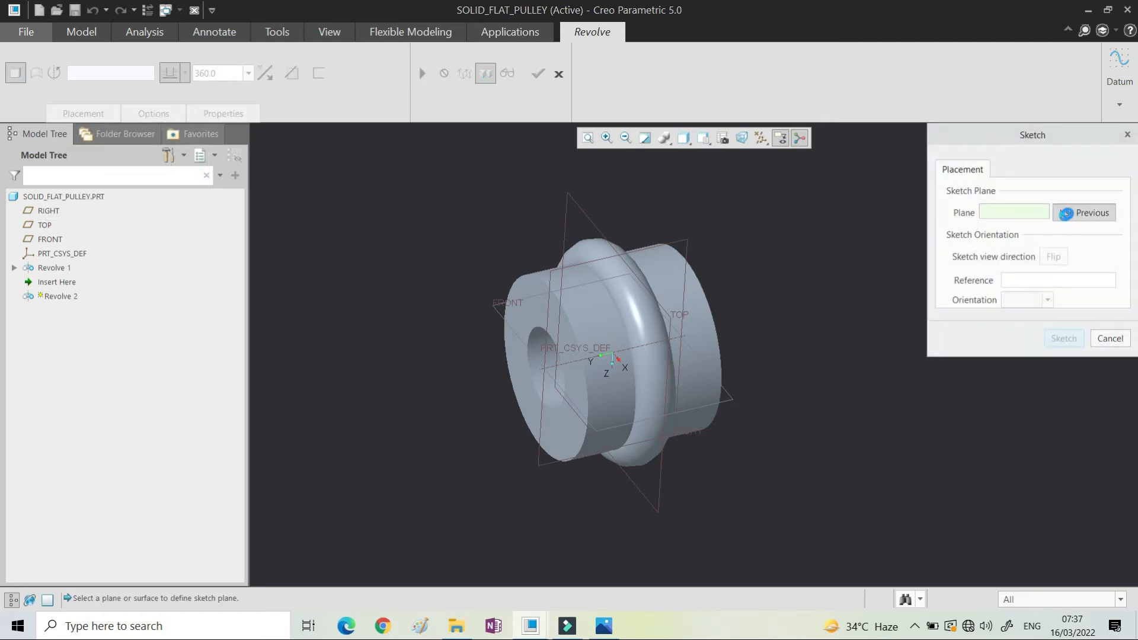
left_click(723, 138)
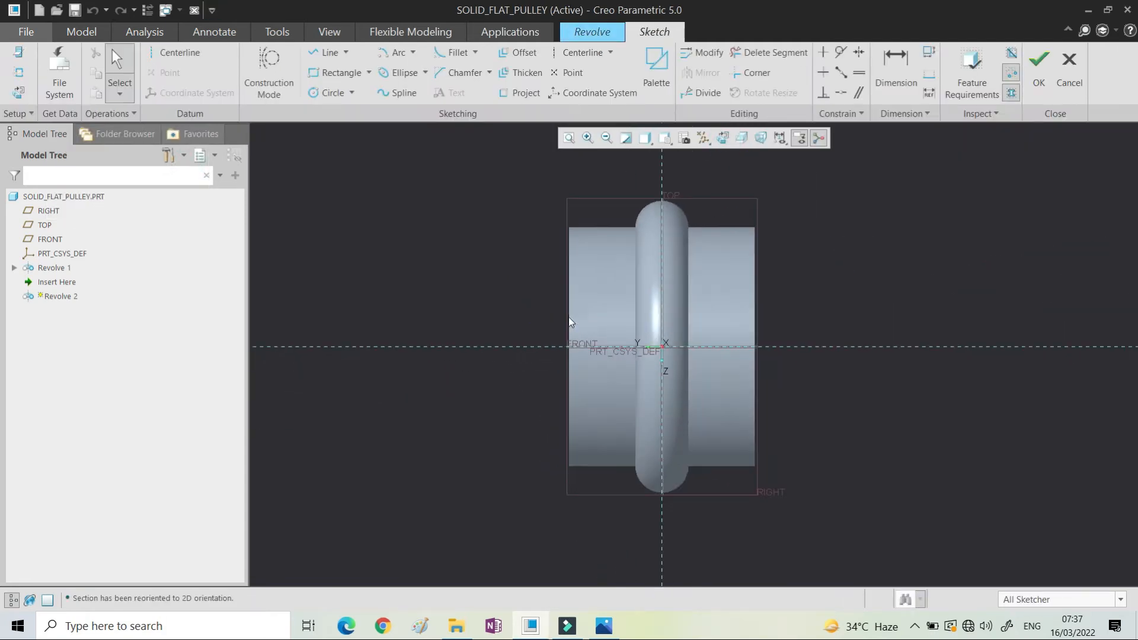
left_click(742, 140)
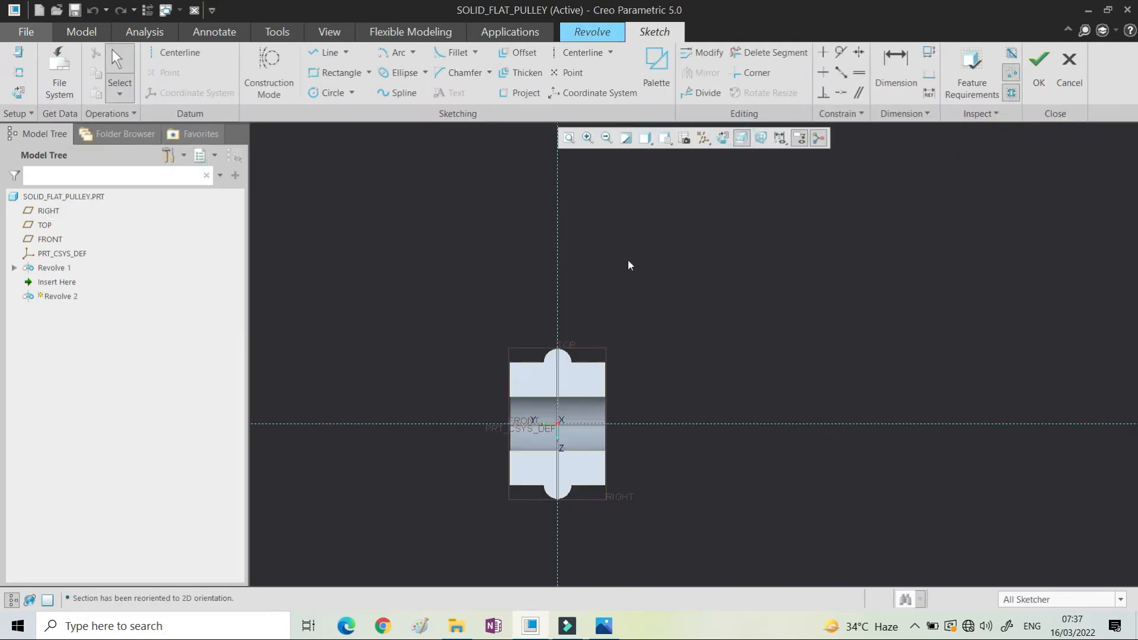
Step: Place a horizontal datum centerline along the hub axis for the second revolve
left_click(587, 52)
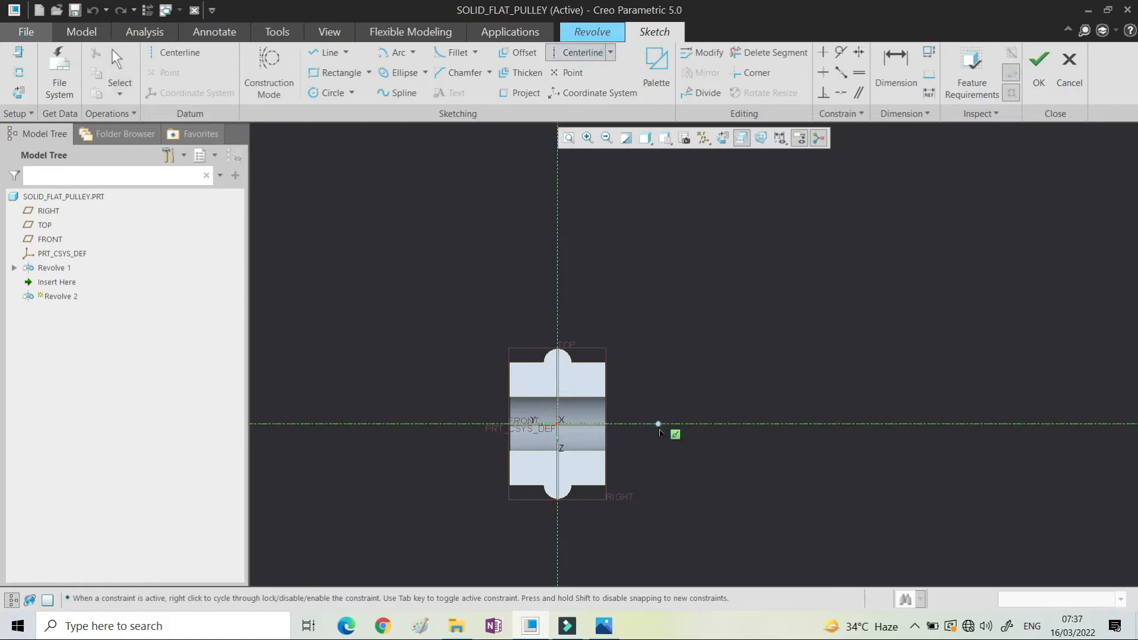
left_click(173, 53)
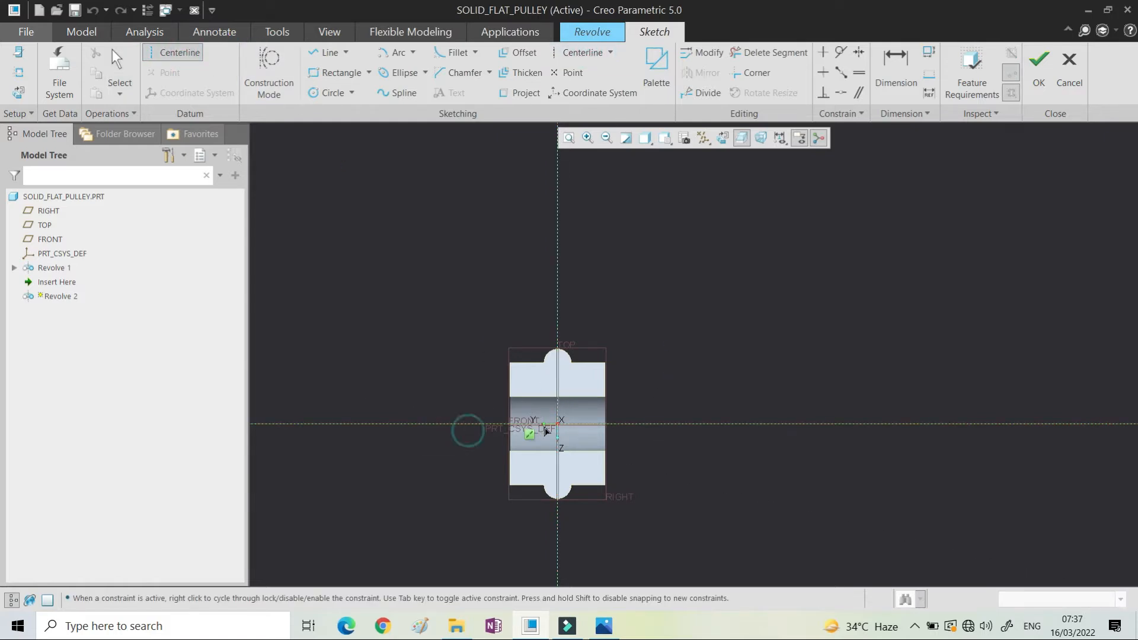
middle_click(651, 347)
Step: Add the hub's two end faces as sketch references
right_click(646, 244)
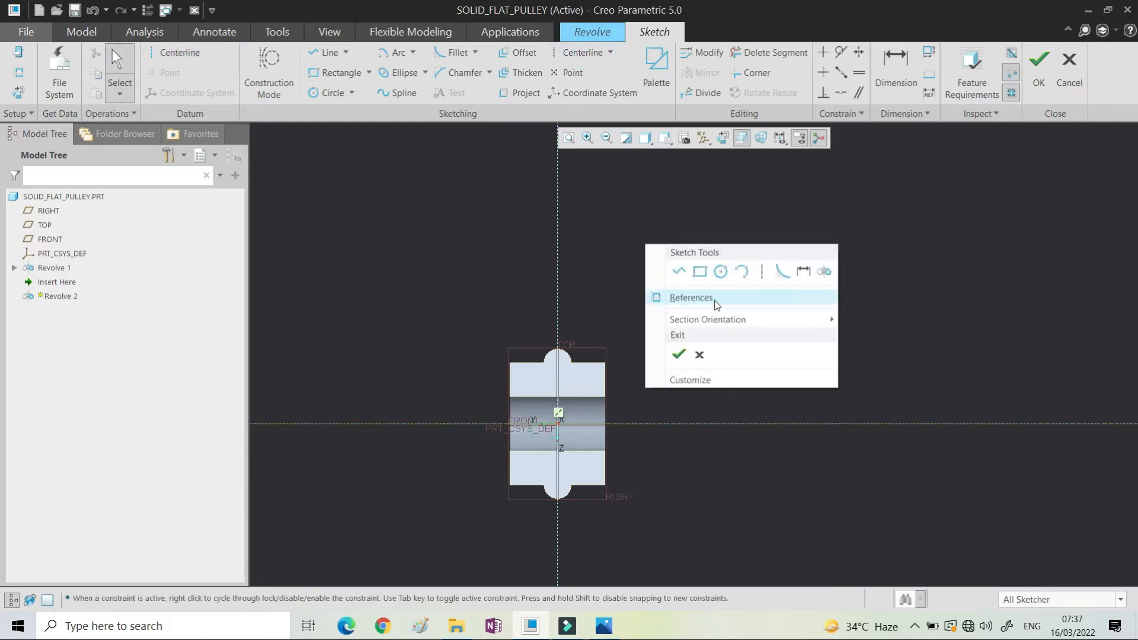
left_click(691, 298)
middle_click_drag(594, 363, 652, 385)
left_click(608, 376)
left_click(519, 385)
middle_click(723, 332)
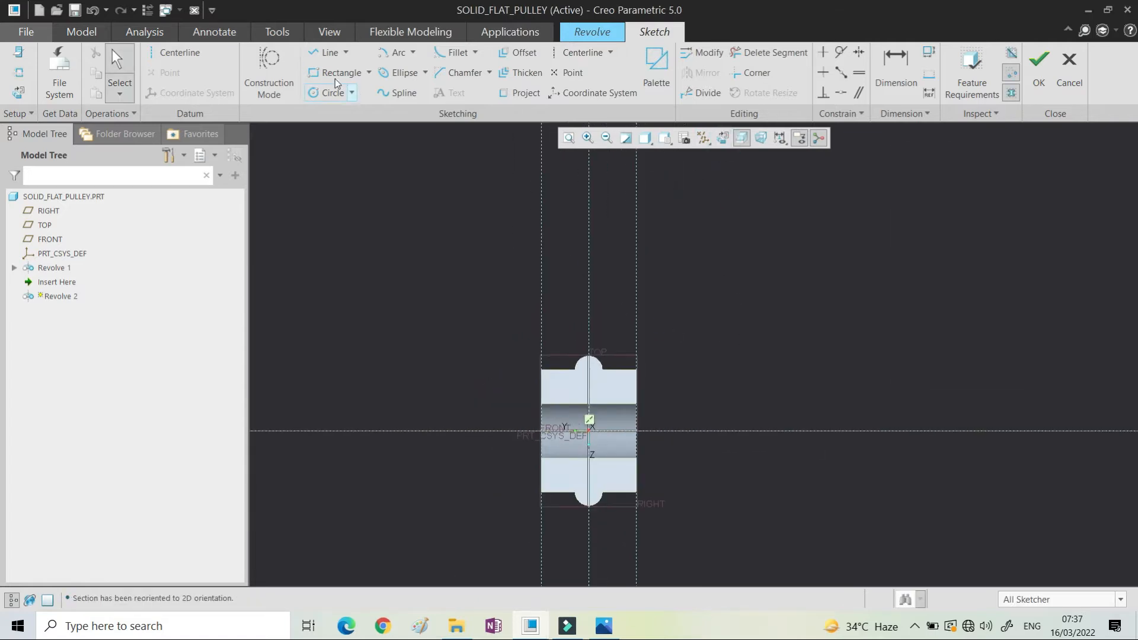
Step: Sketch the rim rectangle above the hub between the two end-face references, about 327 mm inner and 395 mm outer diameter
left_click(335, 76)
left_click(540, 207)
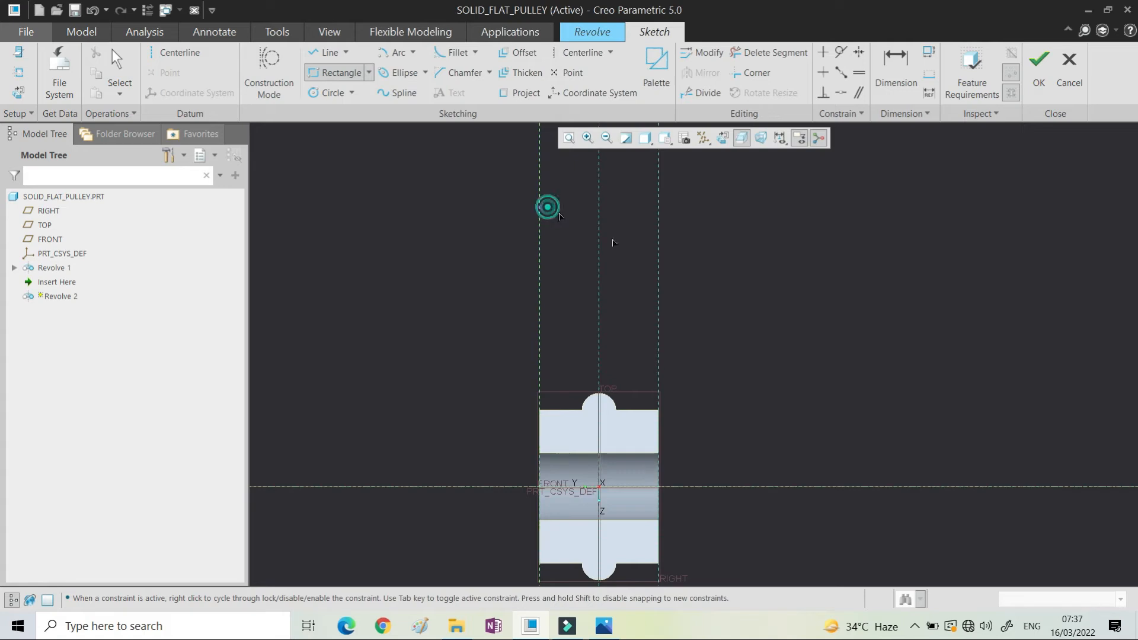
left_click(657, 256)
middle_click(745, 272)
scroll(744, 272, "up", 1)
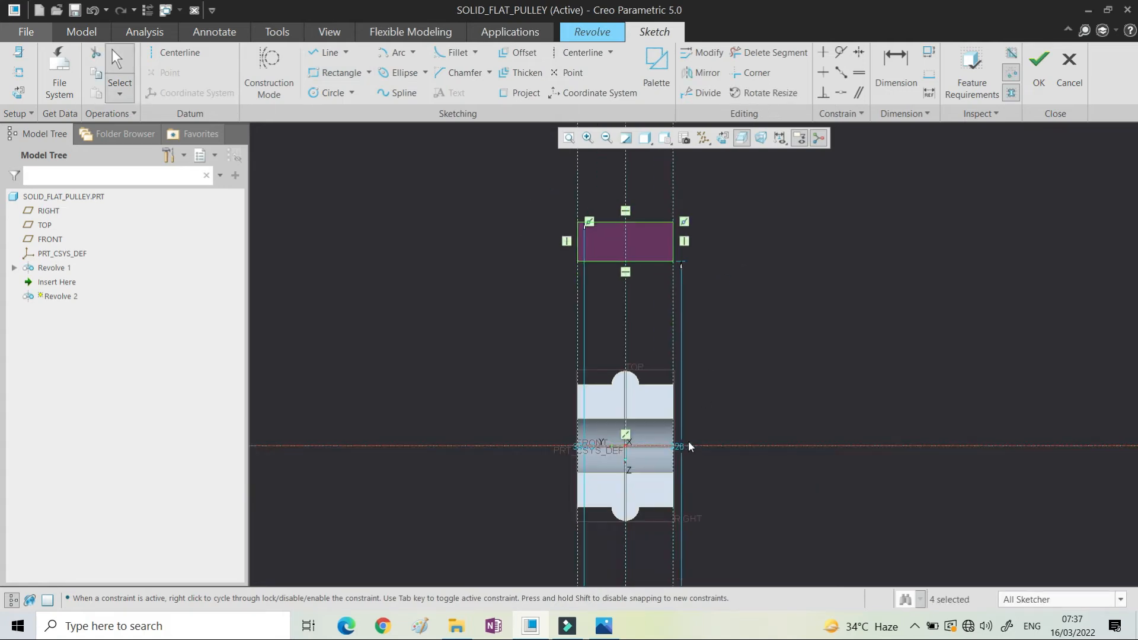
Step: Reposition the inner and outer diameter dimensions clear of the rim rectangle and hub
left_click_drag(679, 444, 736, 430)
left_click_drag(584, 448, 515, 445)
scroll(579, 288, "down", 2)
scroll(626, 209, "down", 2)
scroll(620, 196, "up", 2)
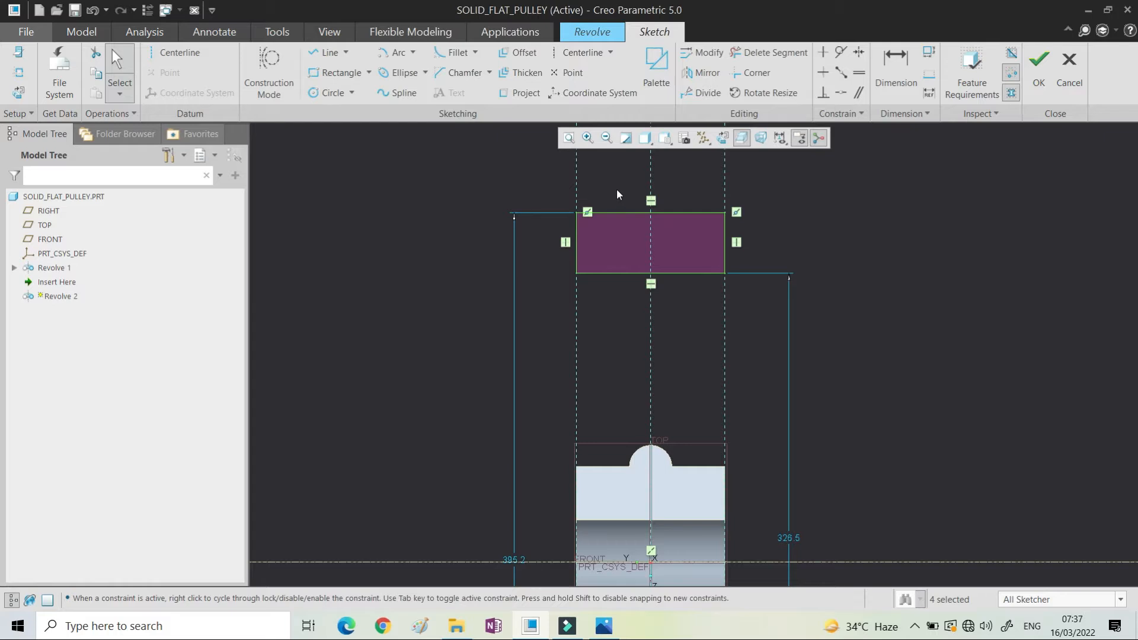
Step: Replace the rim rectangle's outer edge with a three-point arc between its two corners, bulging outward about 14 mm
left_click(624, 213)
key("Delete")
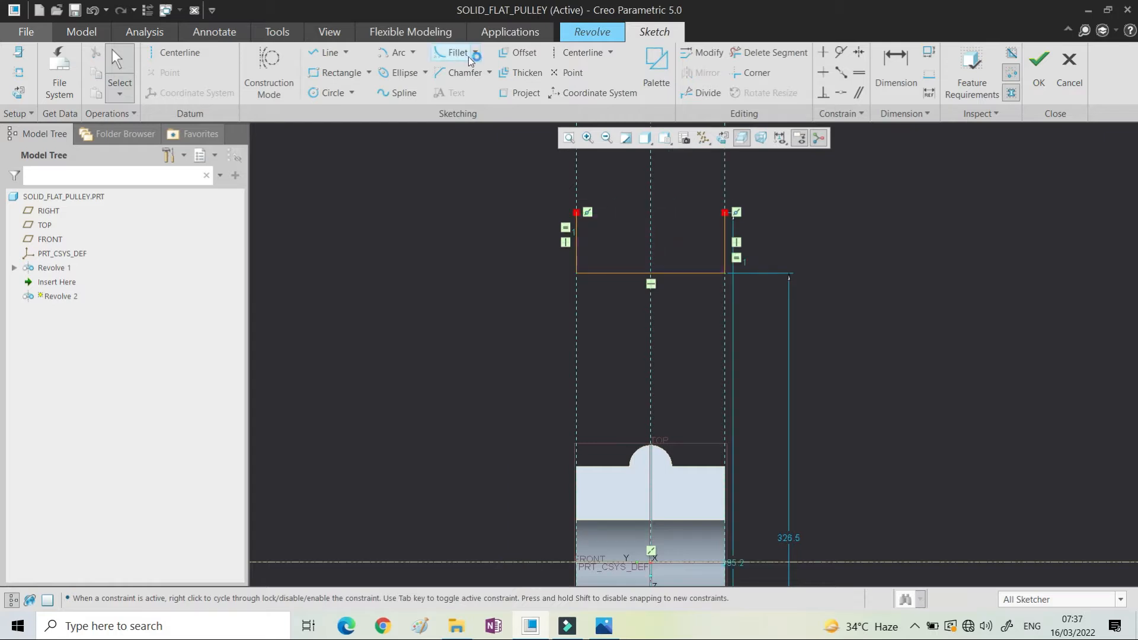
left_click(413, 53)
left_click(414, 85)
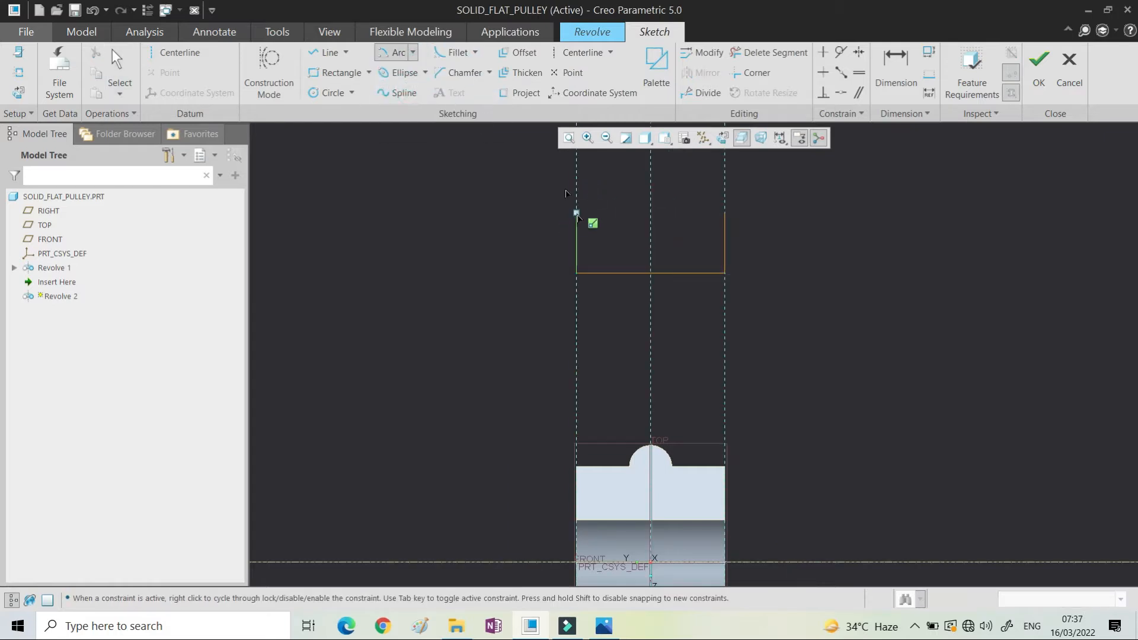
left_click(413, 53)
left_click(409, 70)
left_click(578, 212)
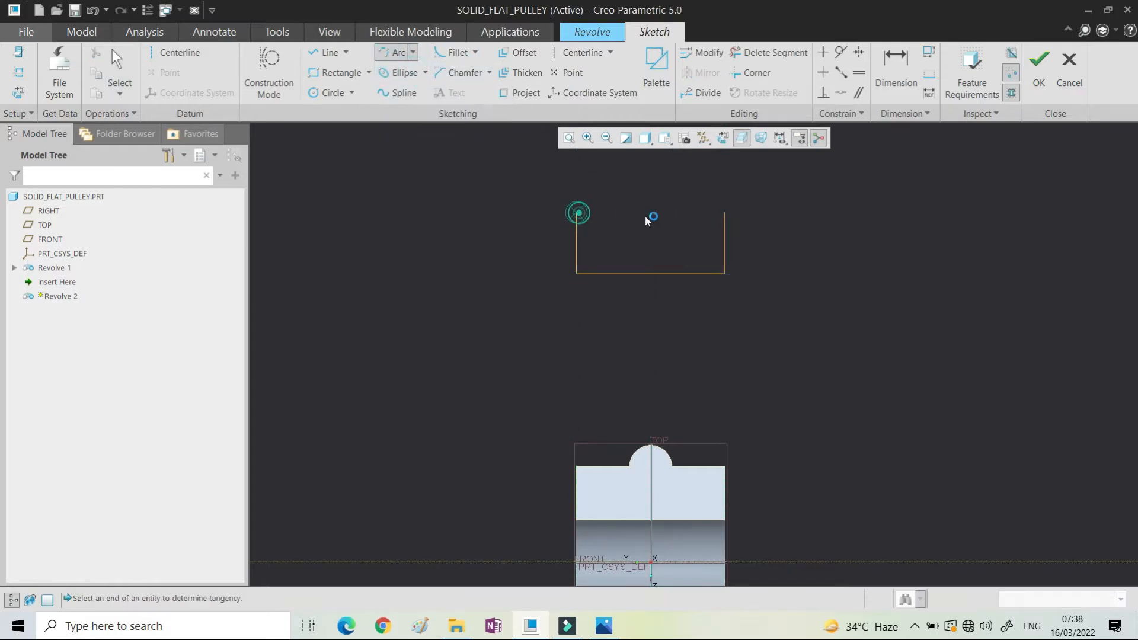
left_click(724, 213)
middle_click(781, 203)
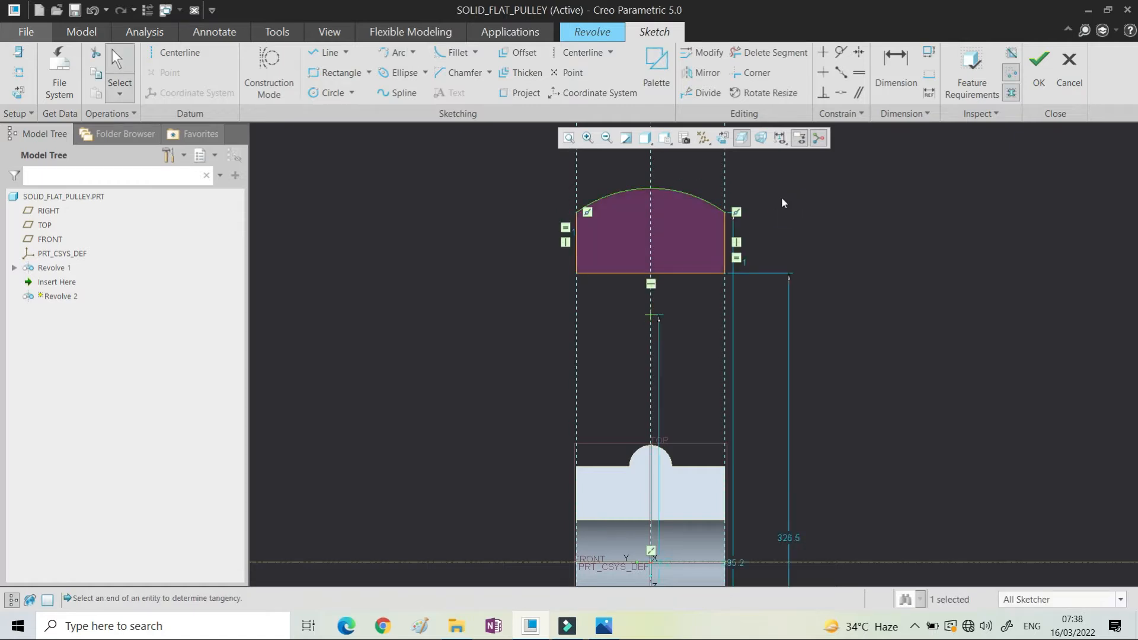
left_click(895, 69)
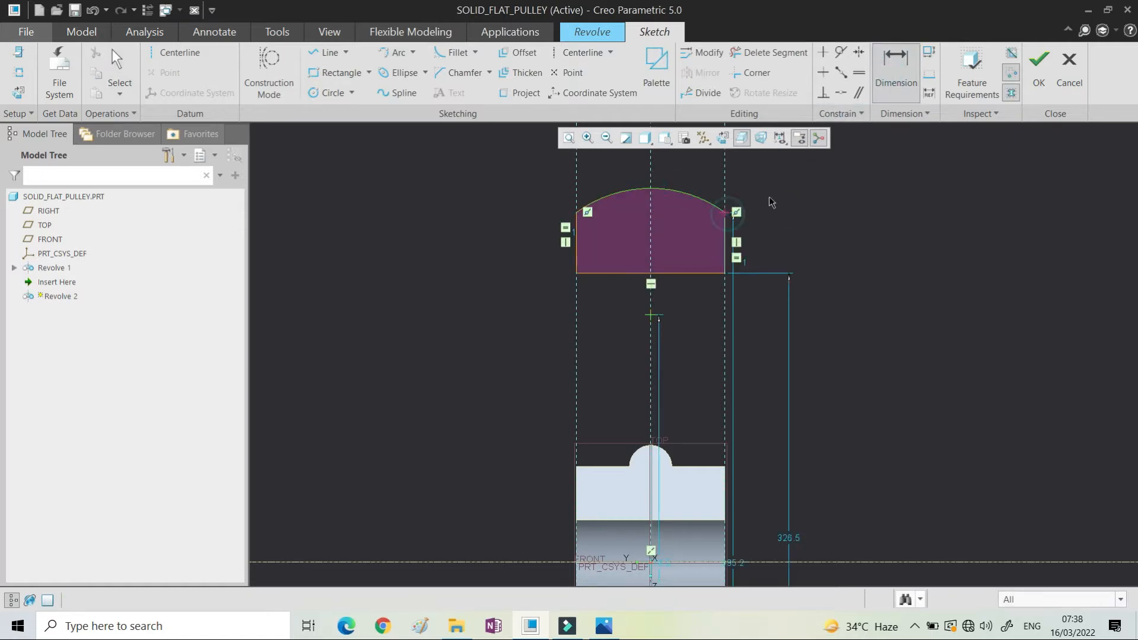
middle_click(803, 220)
key("Return")
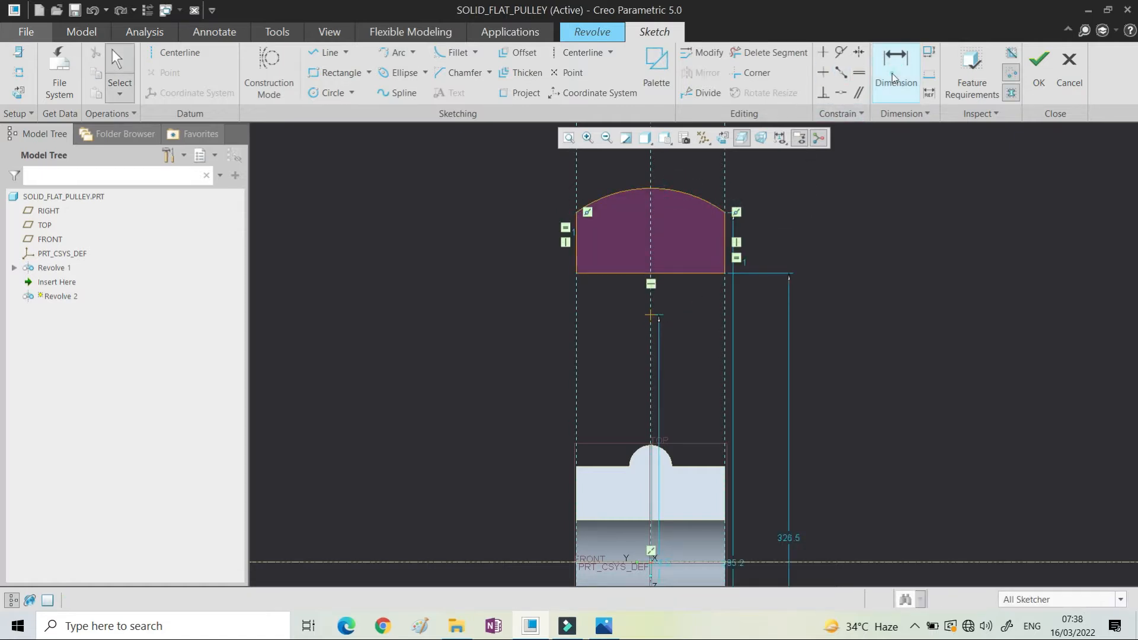
Step: Draw a horizontal centerline through the crown arc's end point at the rim corner
scroll(710, 157, "down", 3)
left_click(584, 52)
left_click(733, 265)
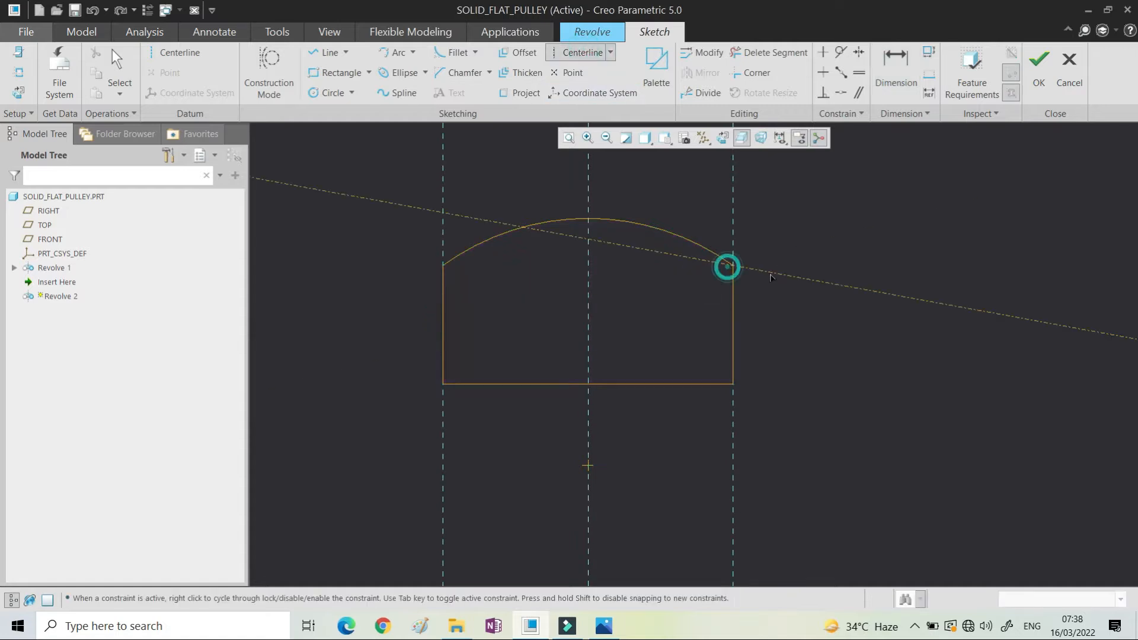
left_click(771, 267)
middle_click(817, 216)
Step: Dimension the crown arc's height above the horizontal centerline at 2 mm
key("d")
left_click(617, 219)
left_click(773, 265)
middle_click(782, 256)
type("13.6")
key("Return")
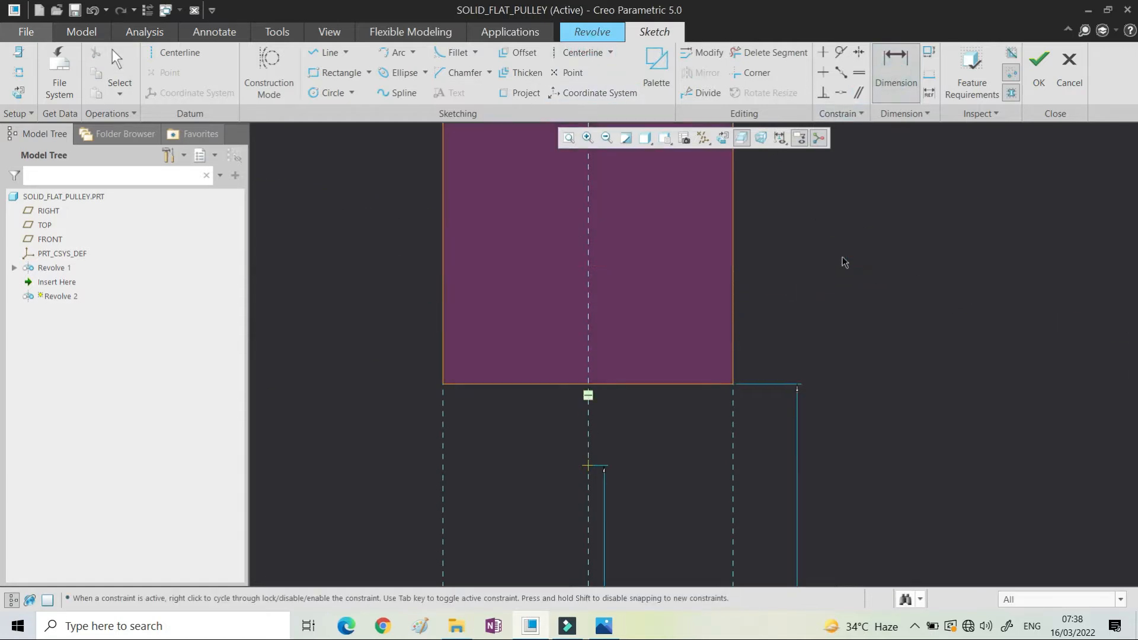
scroll(717, 267, "up", 4)
scroll(765, 249, "down", 5)
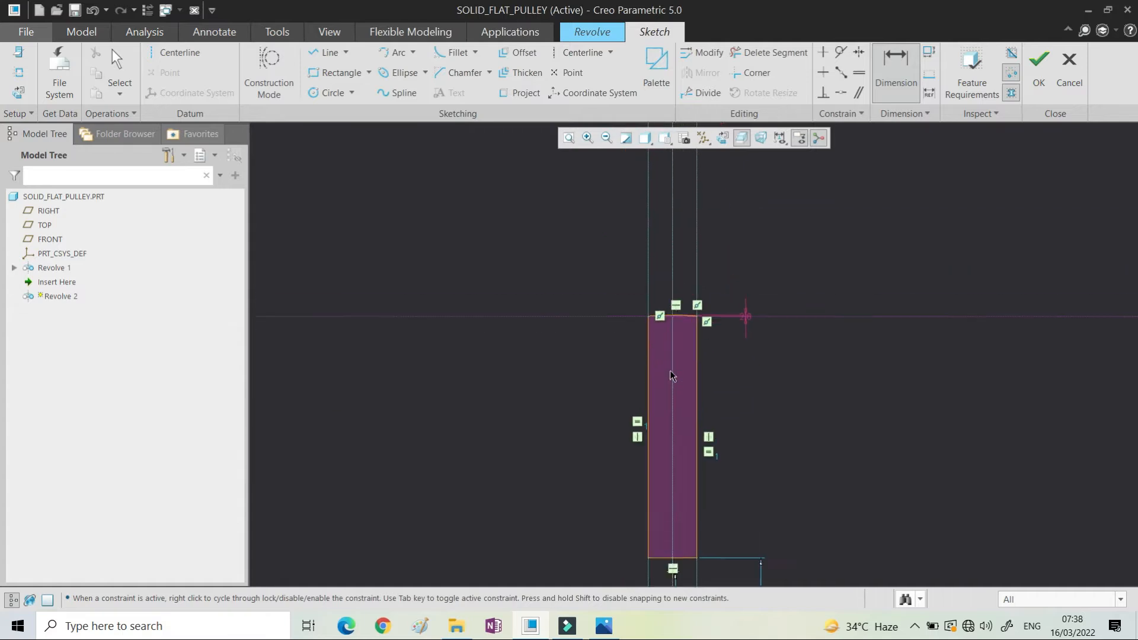
middle_click(766, 242)
Step: Dimension the distance from the pulley axis to the crown arc's peak as 390/2
scroll(694, 229, "up", 3)
scroll(798, 244, "down", 1)
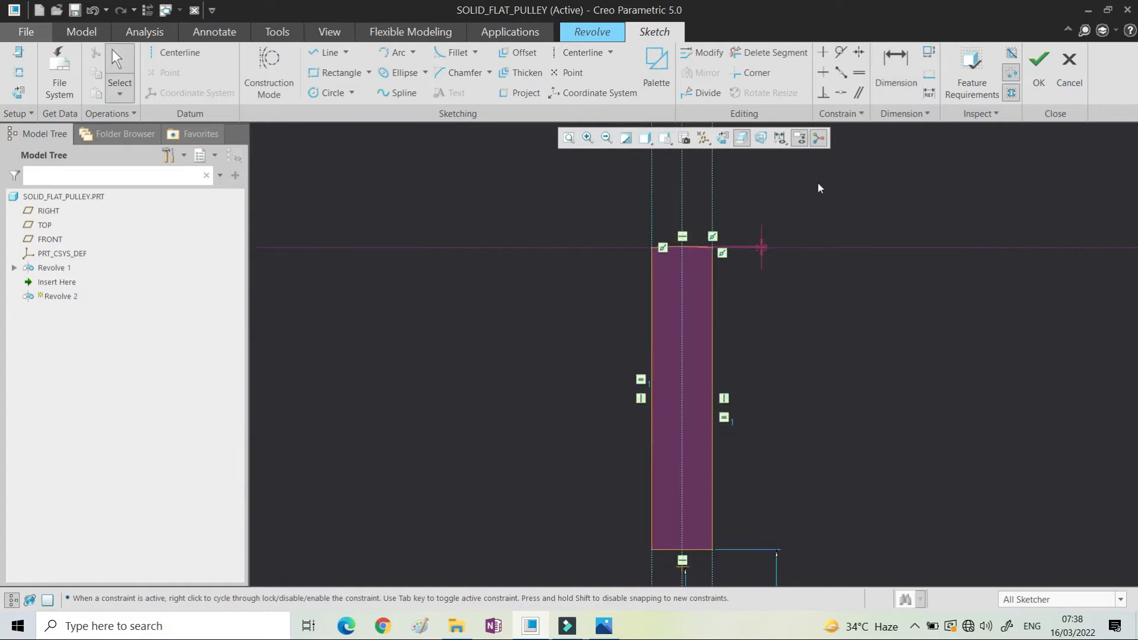
left_click(899, 83)
scroll(666, 254, "down", 4)
scroll(635, 236, "up", 4)
scroll(634, 235, "up", 3)
left_click(749, 400)
middle_click(858, 305)
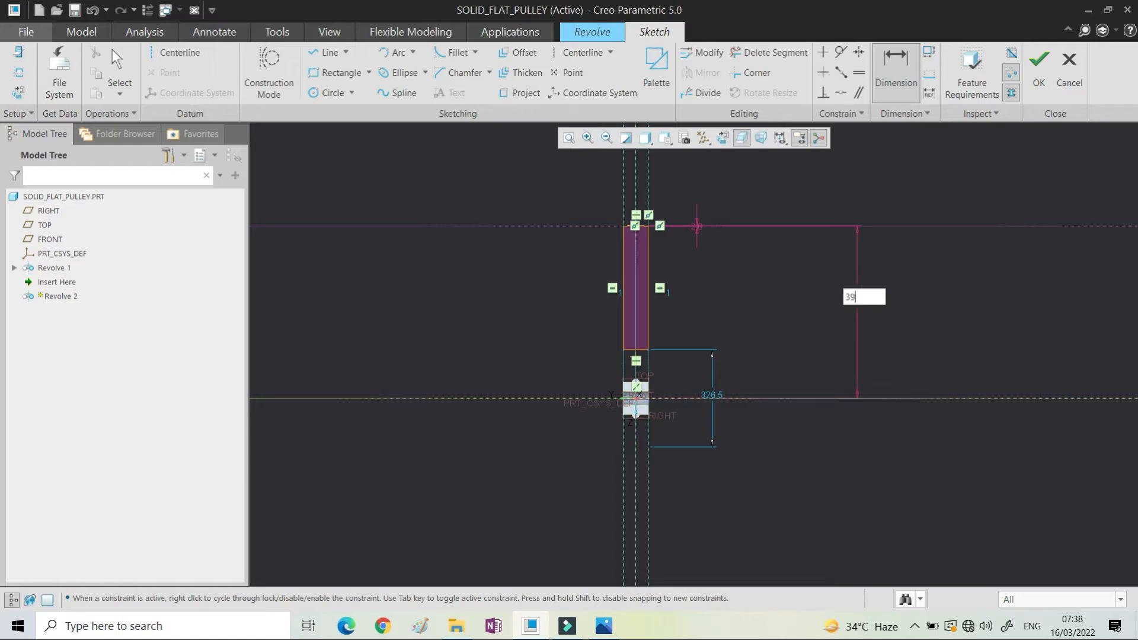
type("390/2")
key("Return")
scroll(725, 310, "down", 5)
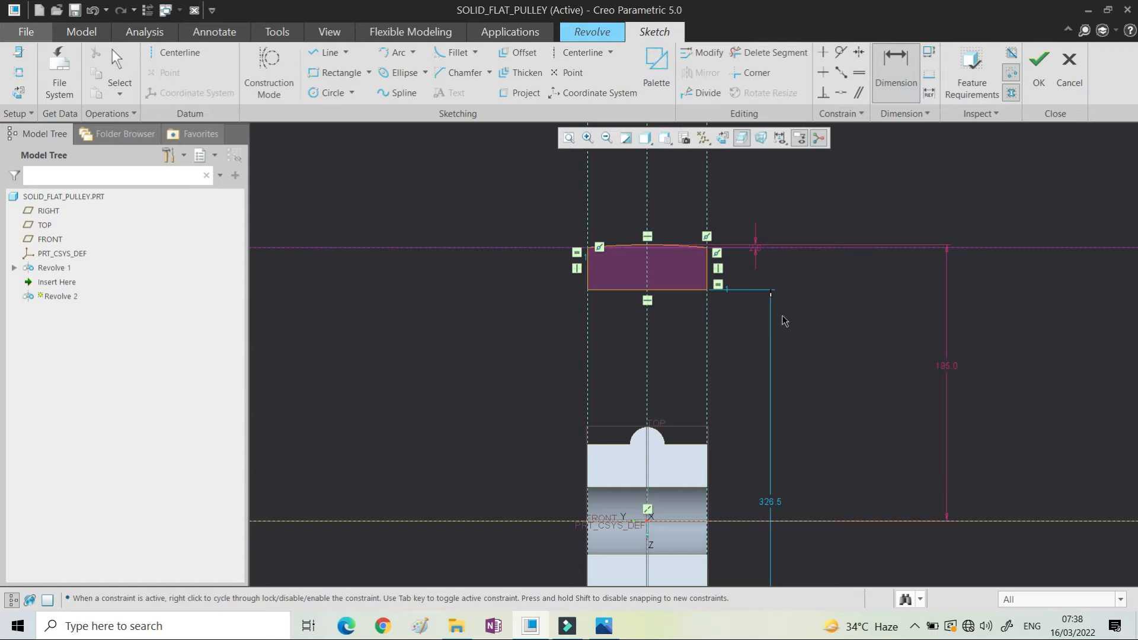
scroll(771, 320, "up", 3)
key("Escape")
Step: Check the rim dimensions on the reference drawing and set the rim's inner diameter to 368 mm
left_click(614, 636)
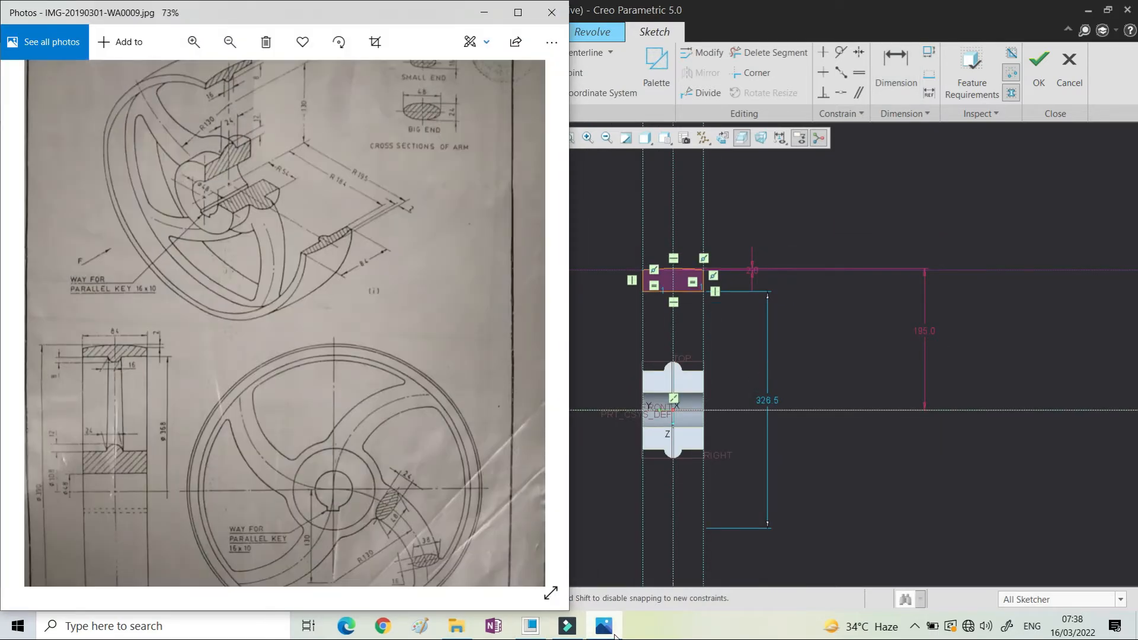
left_click(614, 636)
double_click(770, 401)
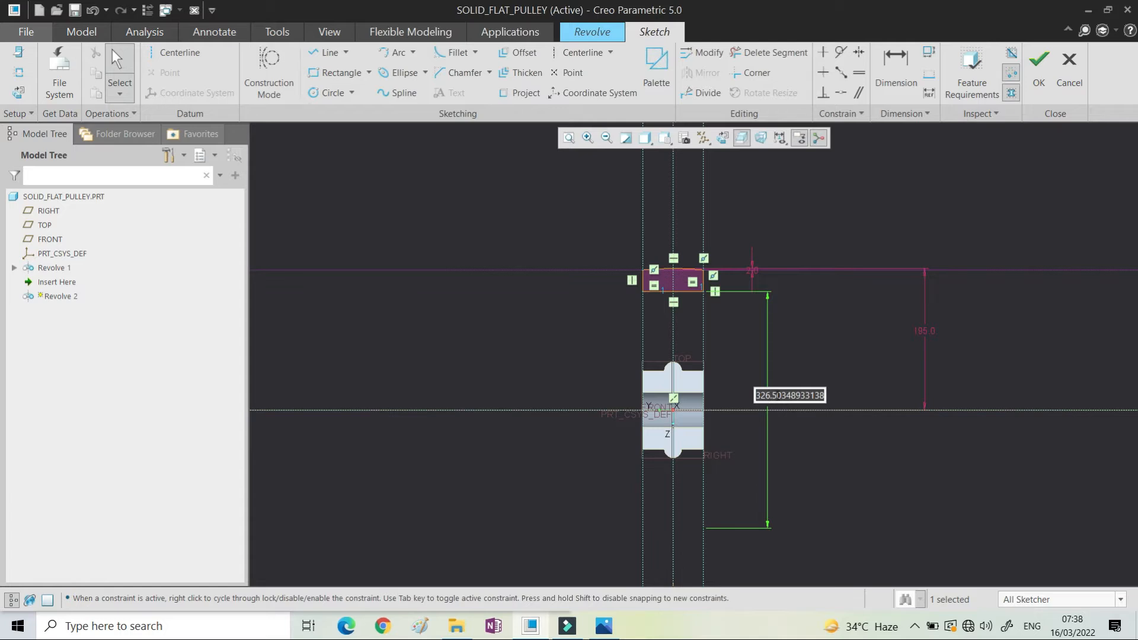
type("184")
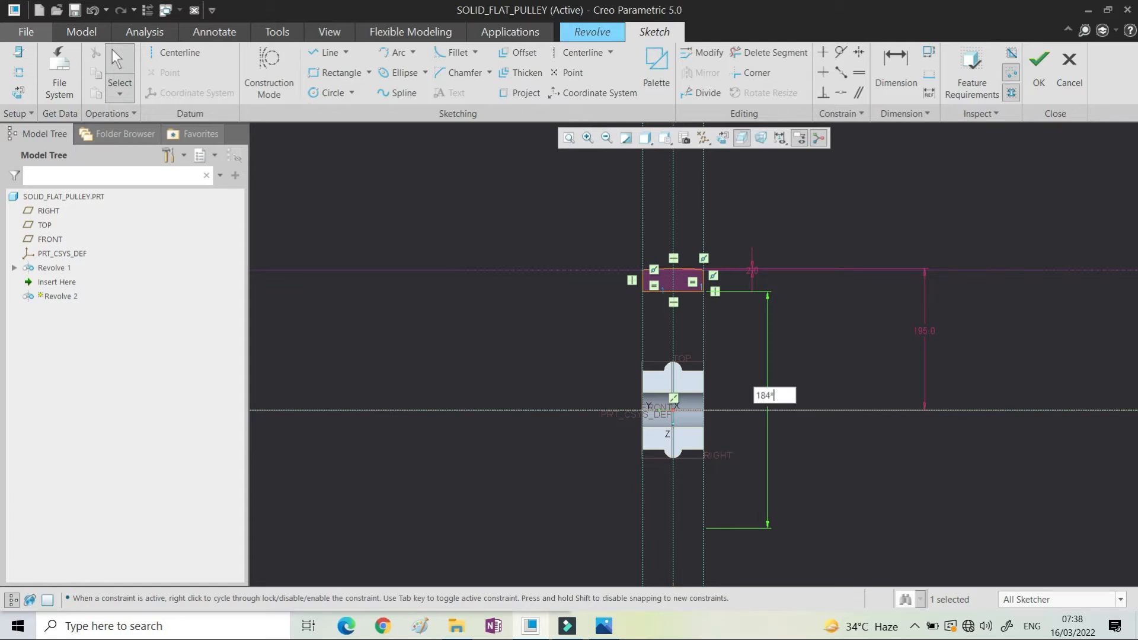
key("Return")
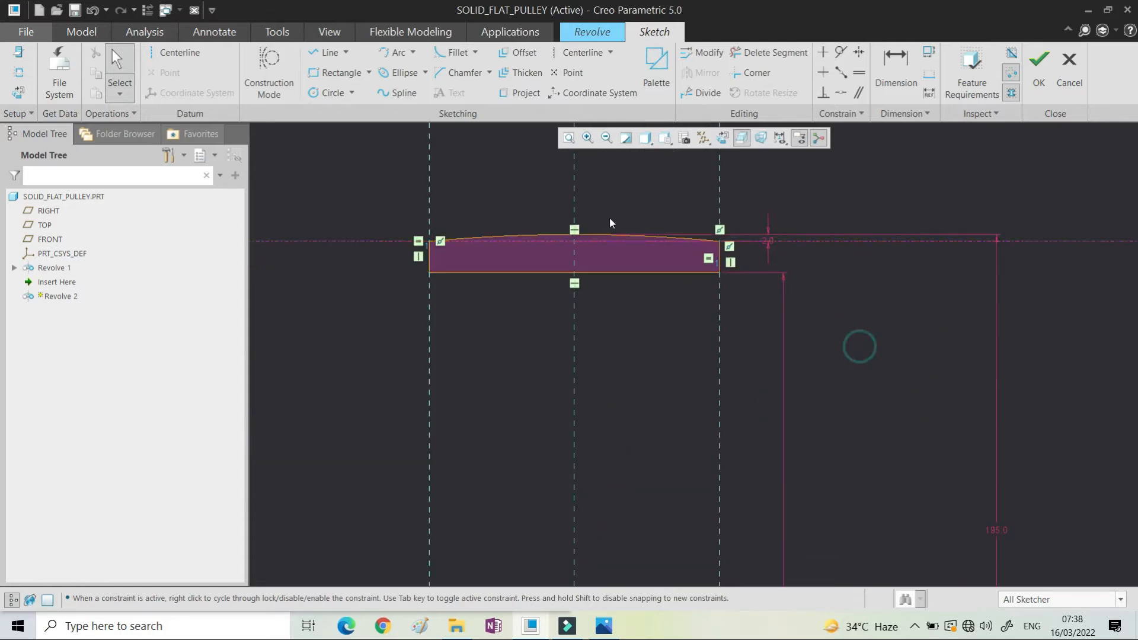
Step: Sketch a semicircle of about 14.5 mm radius below the rim's inner edge, centred on the vertical reference
left_click(413, 53)
left_click(418, 85)
left_click(598, 244)
left_click(558, 243)
middle_click(663, 285)
scroll(612, 251, "down", 2)
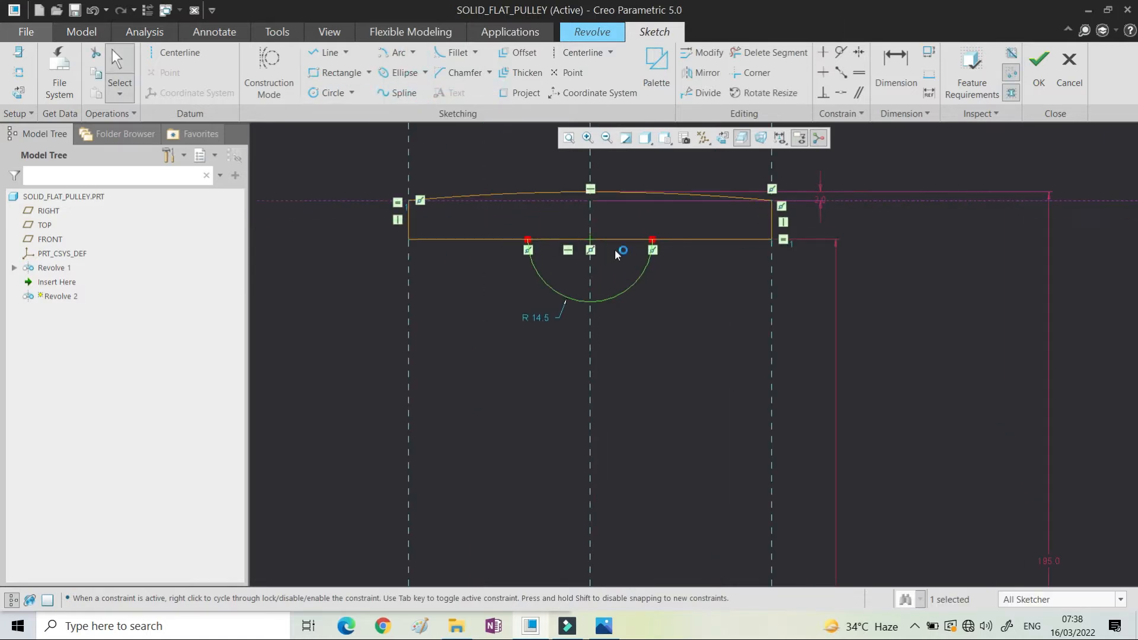
Step: Trim away the two portions of the rim's inner edge that lie across the semicircle's opening
left_click(768, 53)
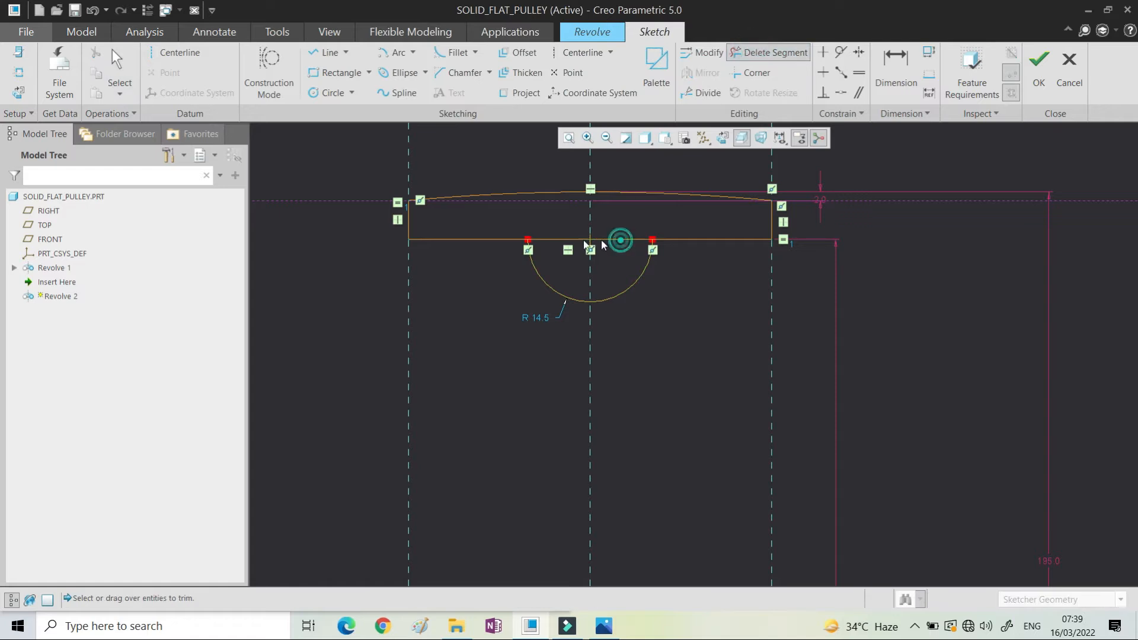
left_click(621, 240)
left_click(559, 240)
middle_click(651, 267)
left_click(906, 75)
left_click(613, 301)
middle_click(749, 277)
middle_click(754, 260)
Step: Dimension the semicircular bead's depth below the rim's inner edge at 8 mm
left_click(895, 86)
left_click(637, 279)
left_click(691, 243)
middle_click(707, 284)
type("8")
key("Return")
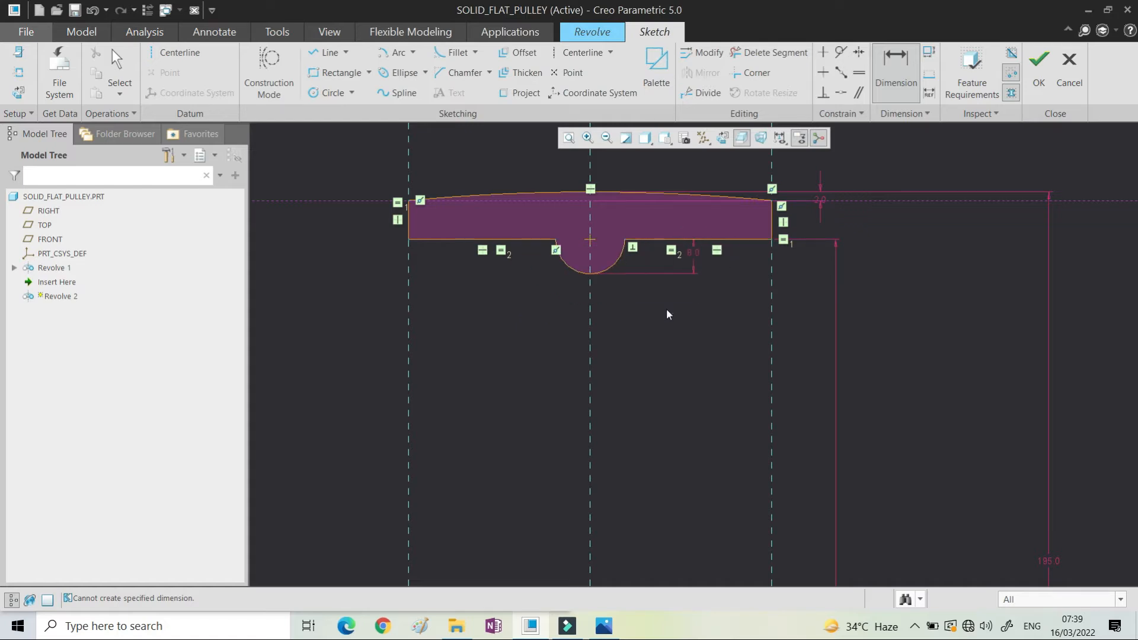
middle_click(673, 309)
Step: Finish the rim sketch and revolve it 360 degrees about the hub axis as a solid
scroll(676, 307, "down", 3)
scroll(635, 294, "down", 2)
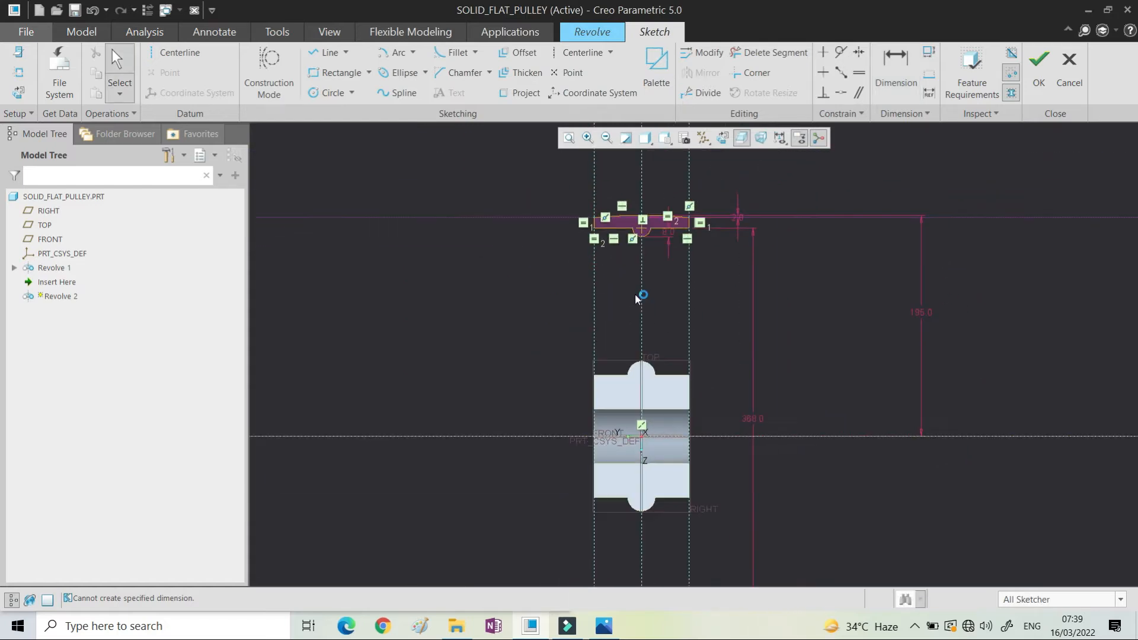
left_click(1039, 66)
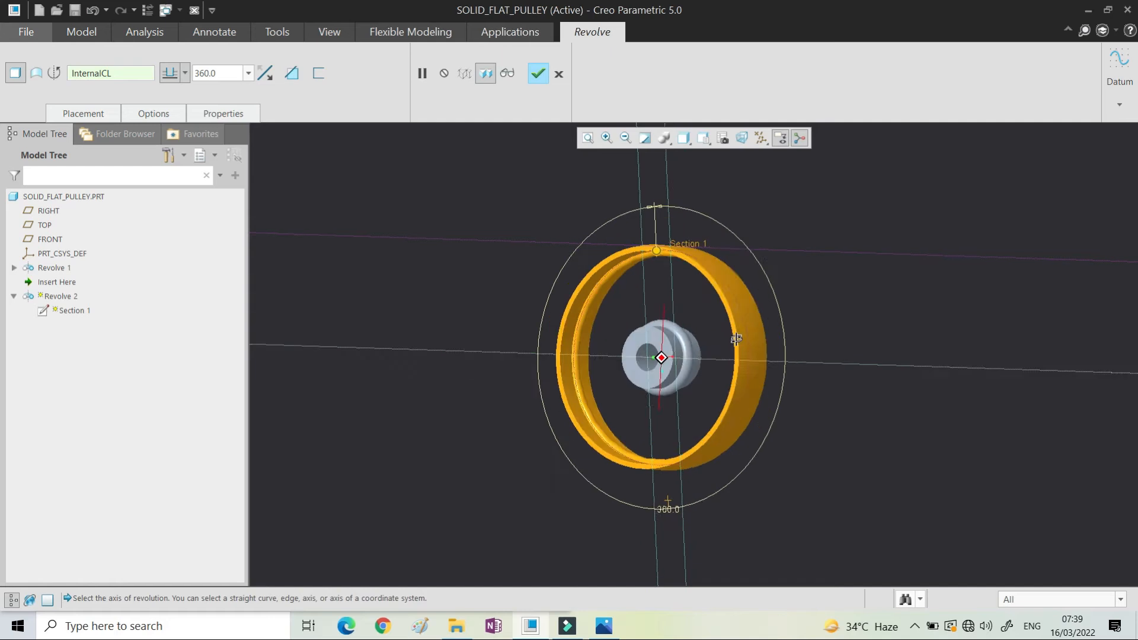
middle_click(804, 242)
left_click(801, 266)
scroll(676, 367, "up", 4)
mouse_move(643, 333)
middle_mouse_down()
mouse_move(701, 311)
mouse_move(660, 341)
middle_mouse_up()
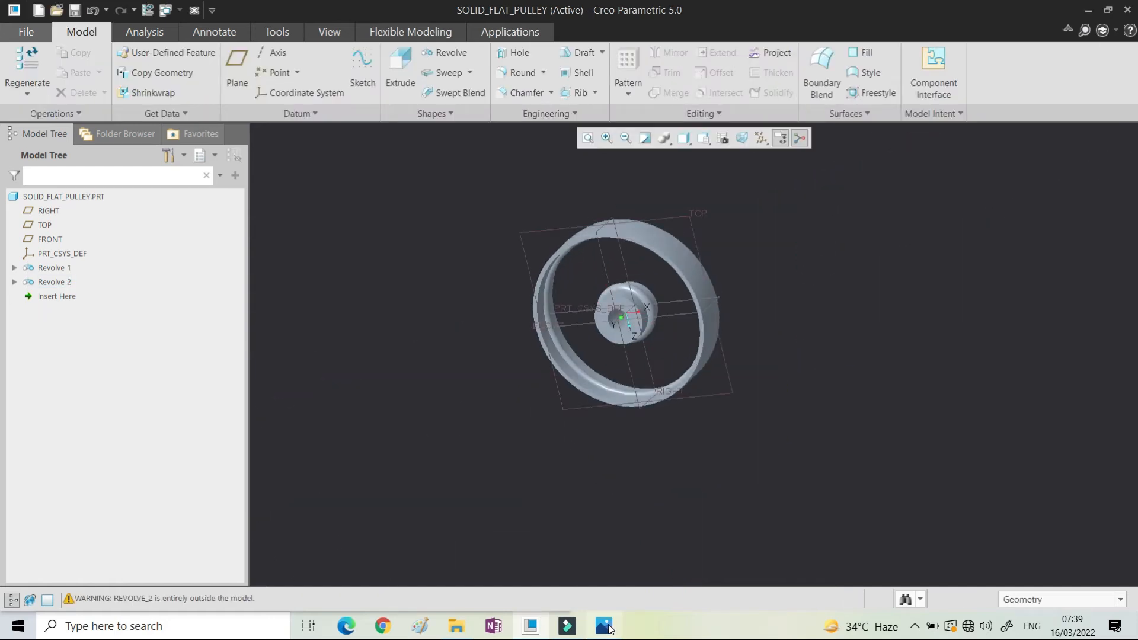
Step: Check the arm layout on the reference drawing and start a sketch on the TOP datum plane, viewed face-on
left_click(604, 626)
left_click_drag(357, 478, 350, 314)
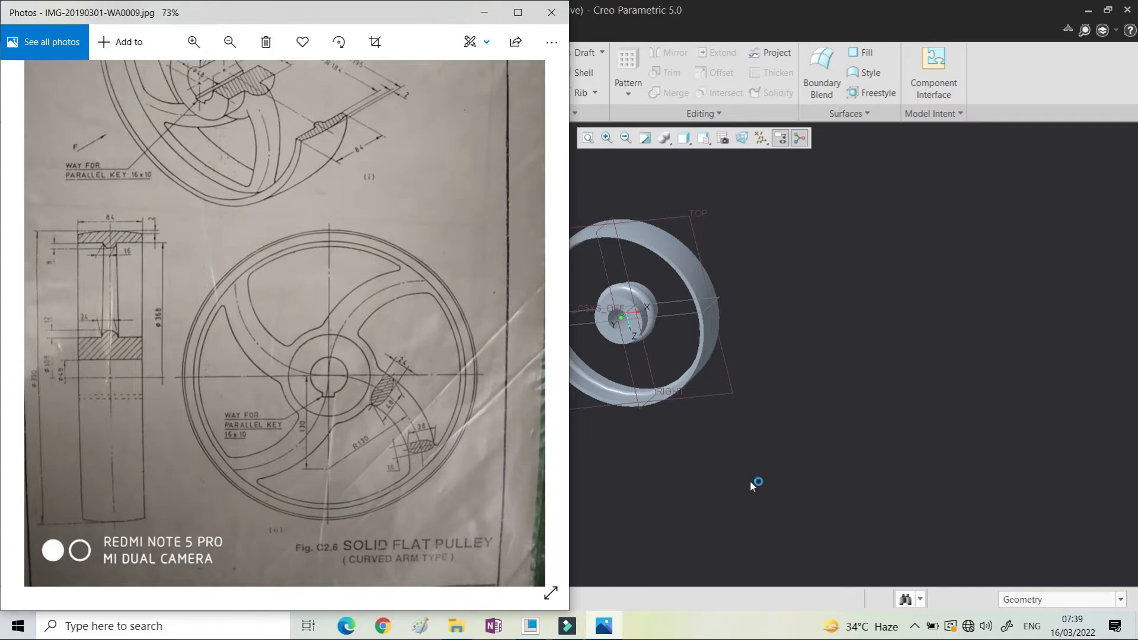
left_click(781, 458)
left_click(362, 65)
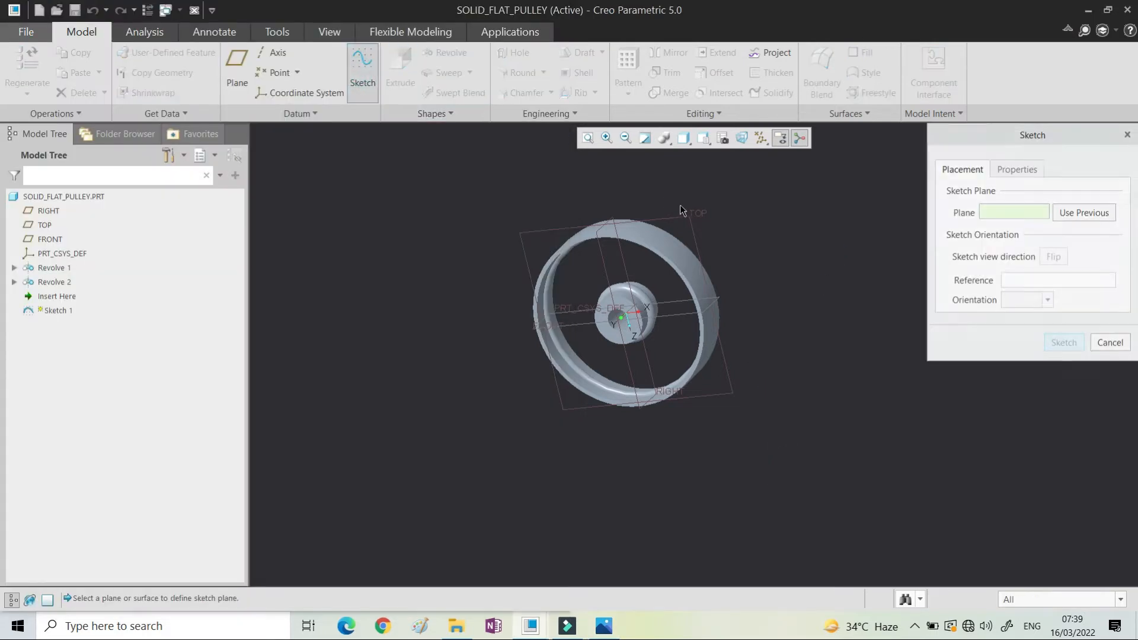
left_click(684, 218)
middle_click(762, 248)
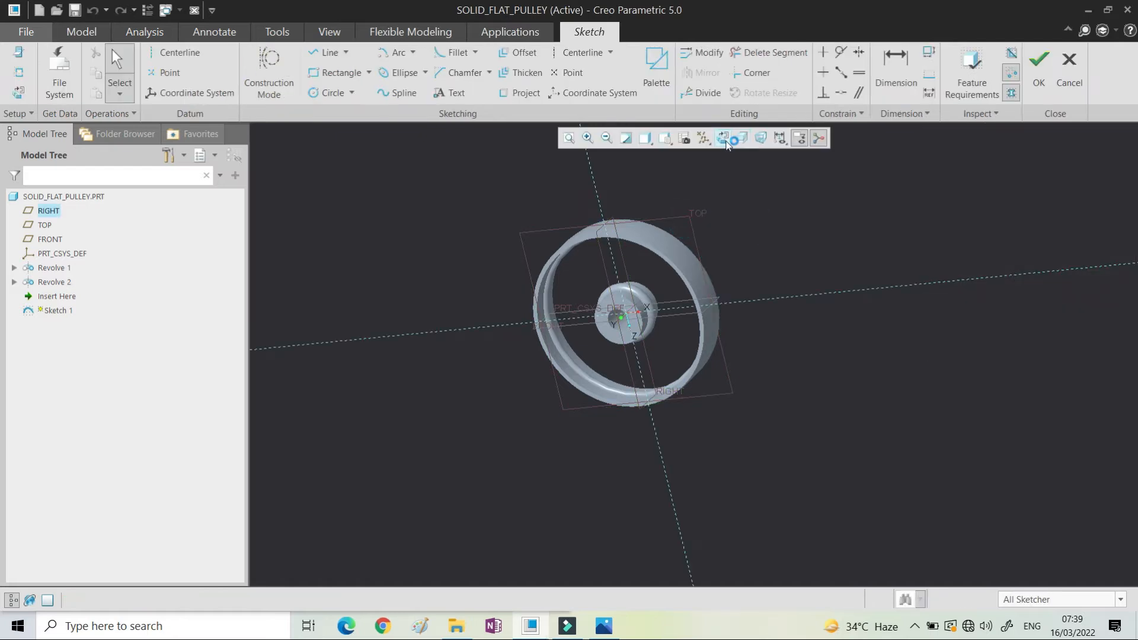
left_click(725, 140)
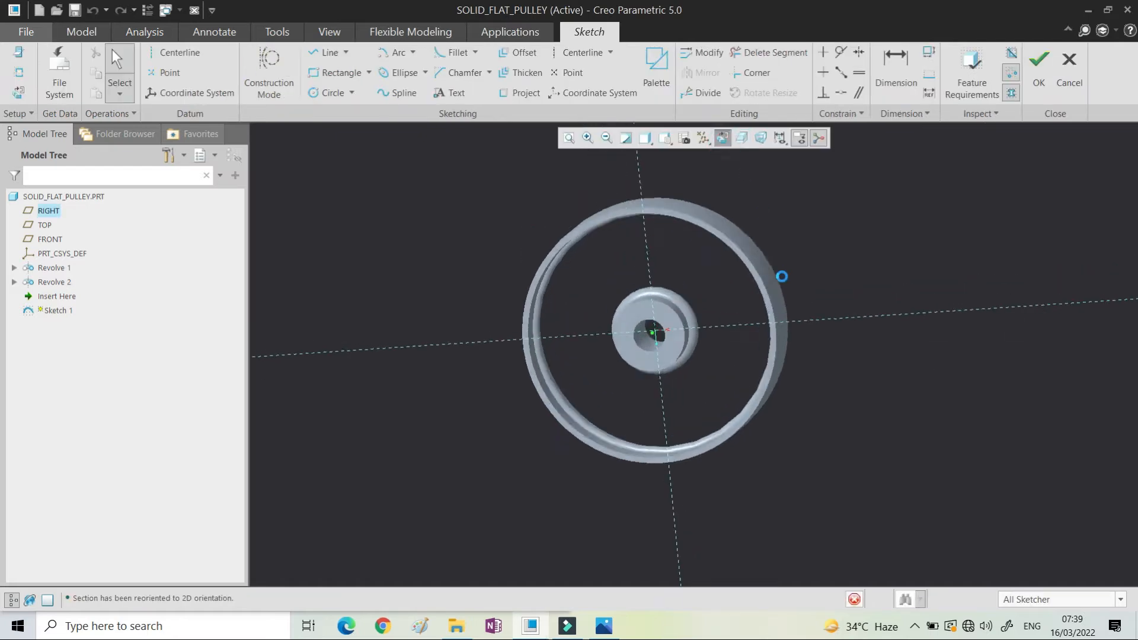
Step: Add the hub's outer cylindrical surface as a sketch reference
right_click(682, 272)
left_click(738, 325)
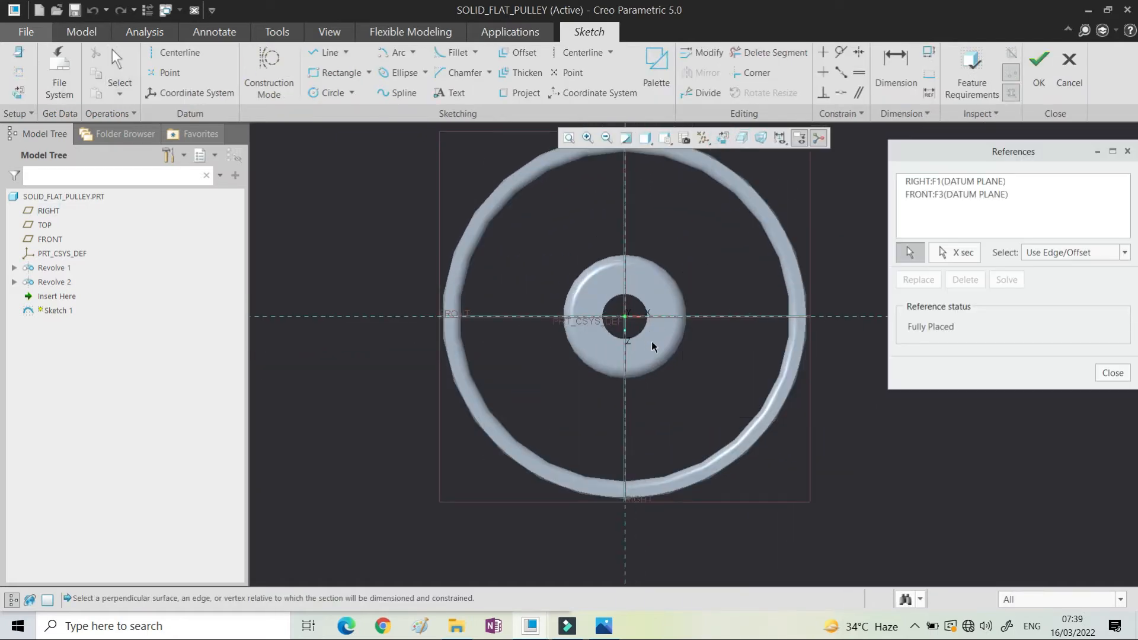
middle_click_drag(662, 349, 634, 304)
scroll(635, 303, "down", 2)
left_click(652, 333)
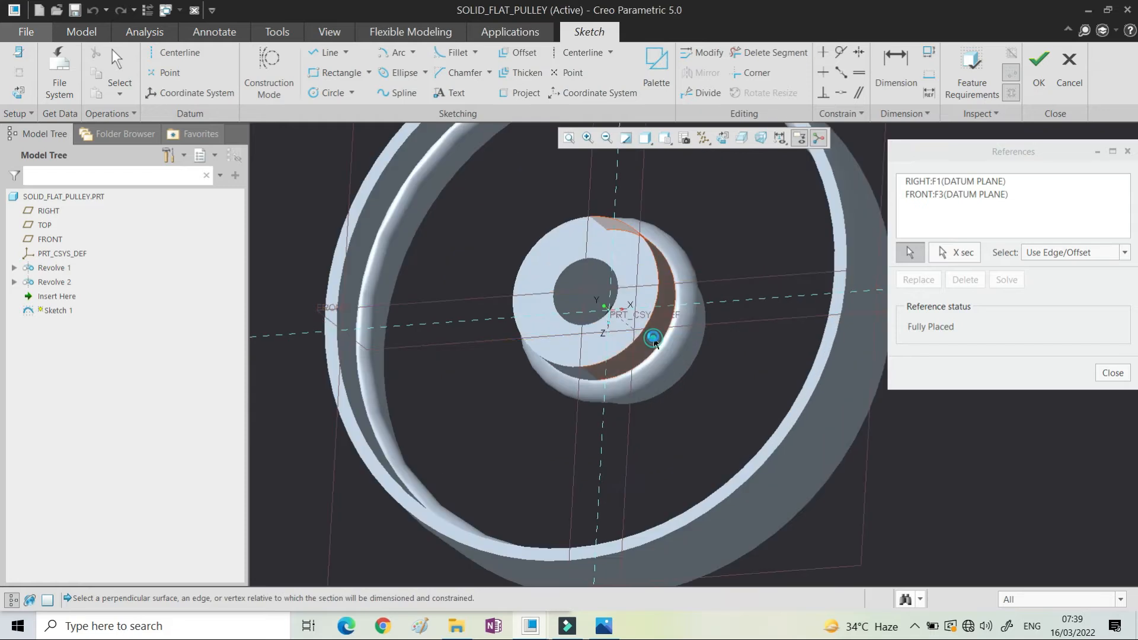
scroll(659, 314, "up", 3)
scroll(657, 310, "down", 3)
scroll(645, 336, "up", 2)
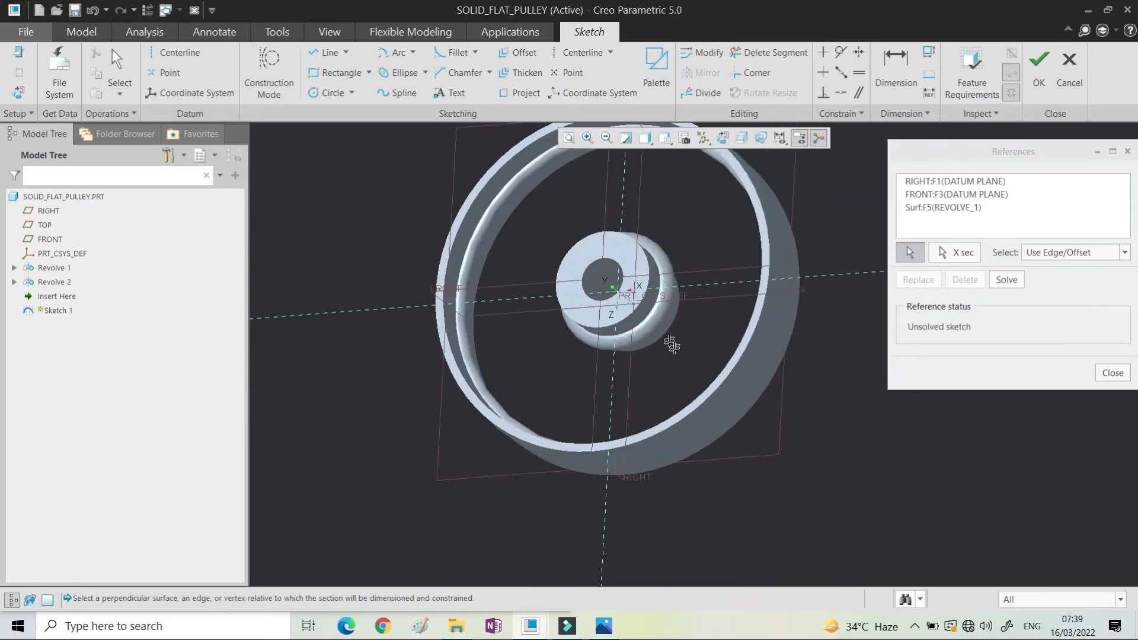
Step: Add the rim's inner cylindrical surface as a sketch reference and return to the face-on sketch view
middle_click_drag(665, 335, 683, 358)
left_click(723, 138)
middle_click_drag(770, 401, 775, 401)
scroll(764, 379, "down", 3)
left_click(762, 373)
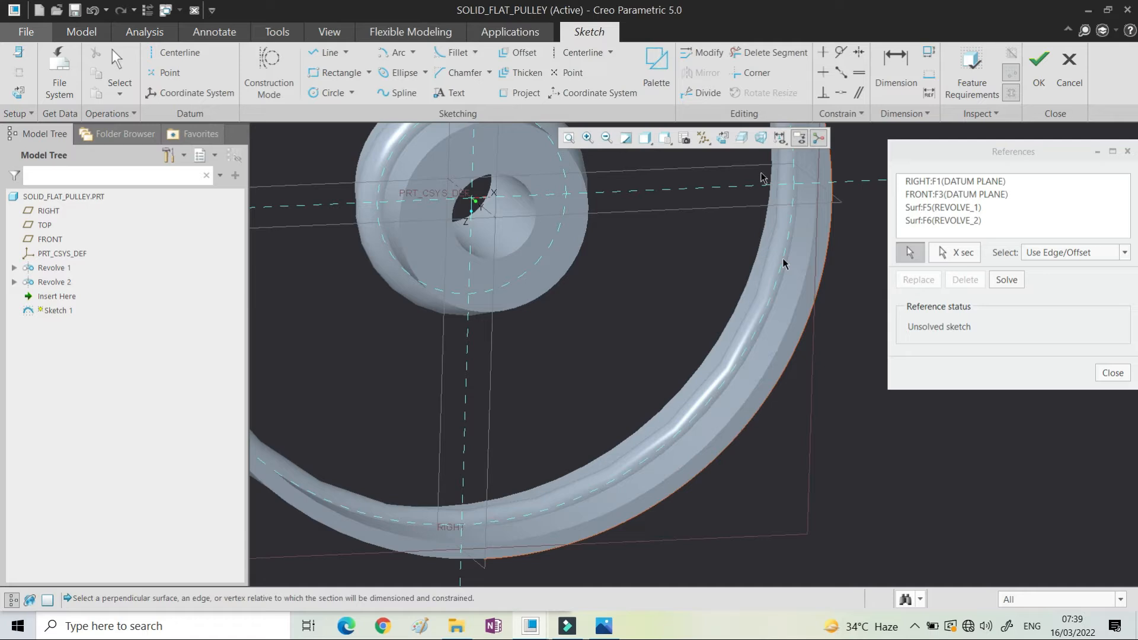
left_click(723, 138)
middle_click(822, 352)
scroll(821, 354, "up", 3)
scroll(753, 316, "down", 1)
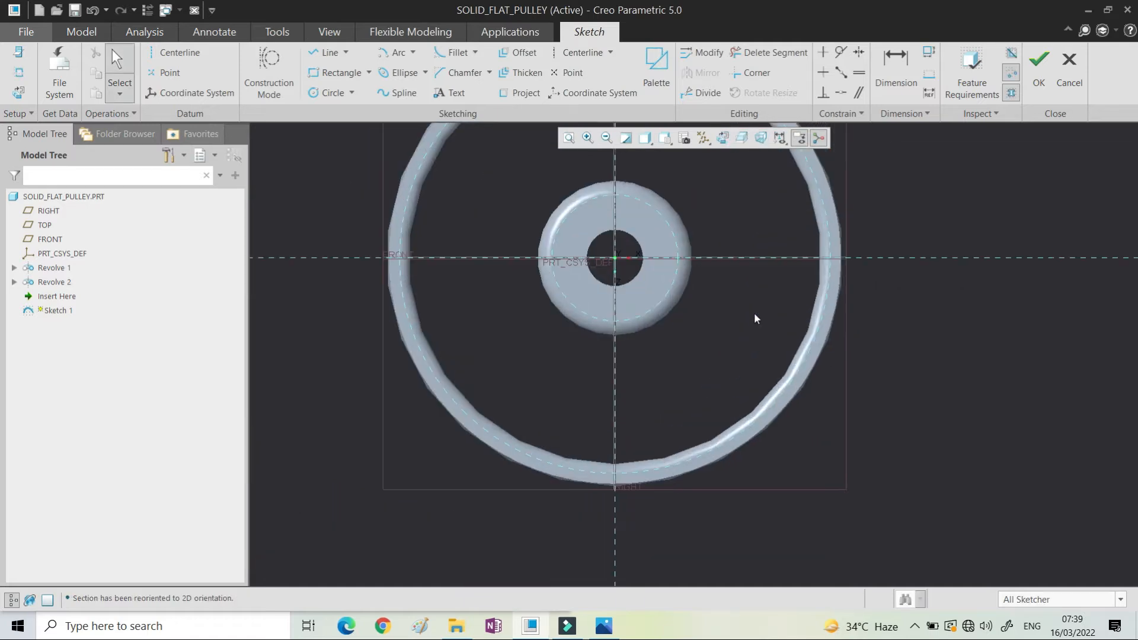
Step: Sketch a three-point arc of about 229 mm radius from the pulley centre to the rim's inner reference circle
left_click(415, 55)
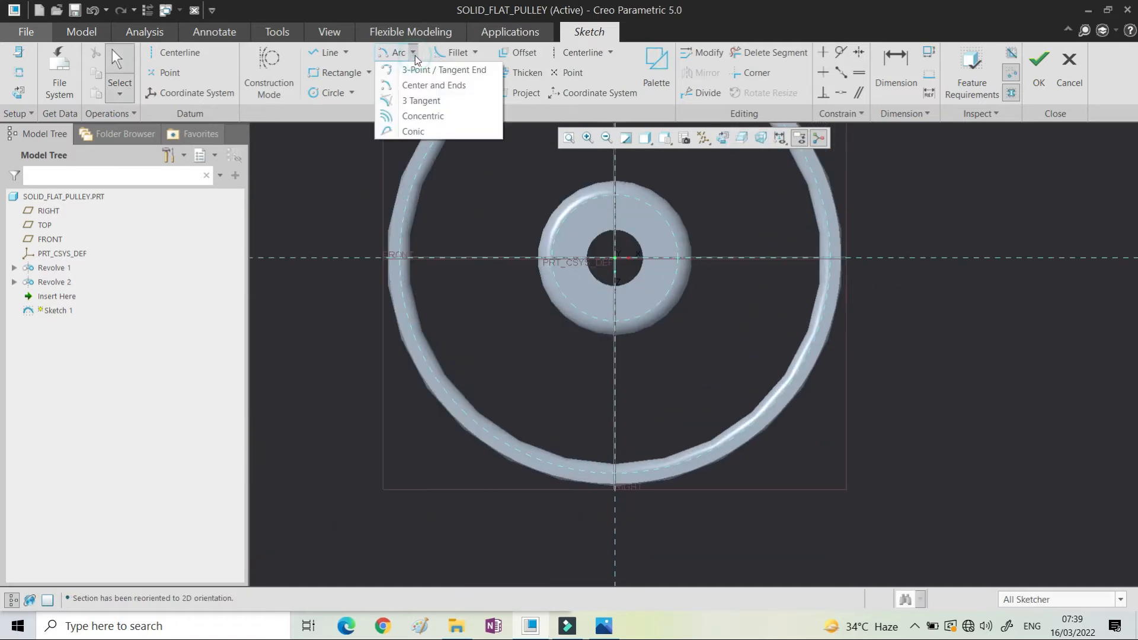
left_click(433, 69)
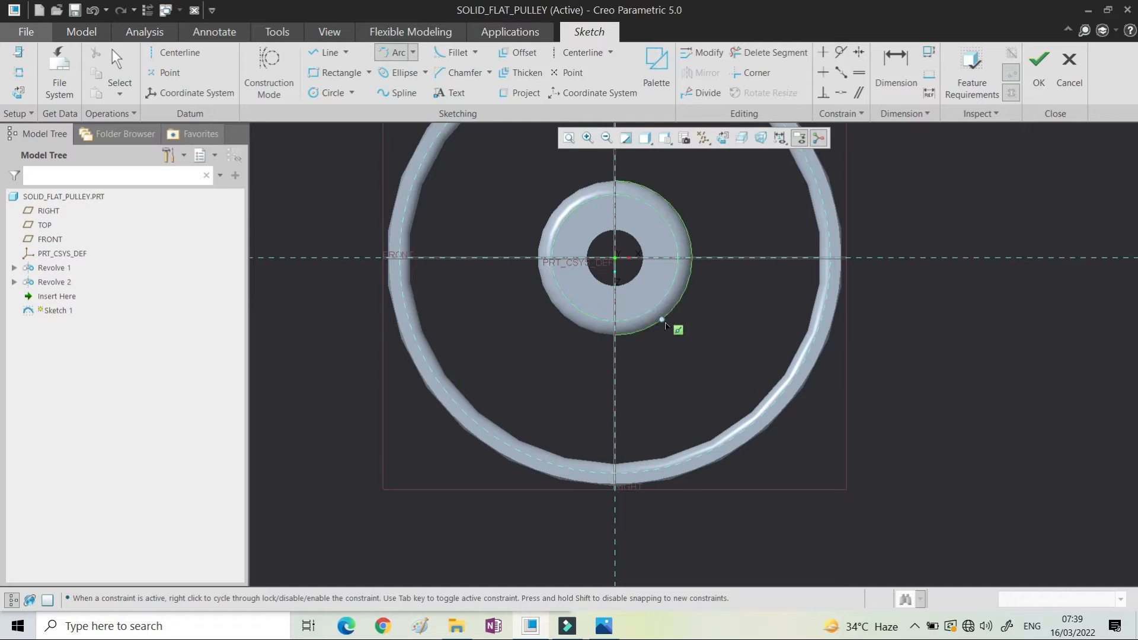
scroll(668, 294, "down", 1)
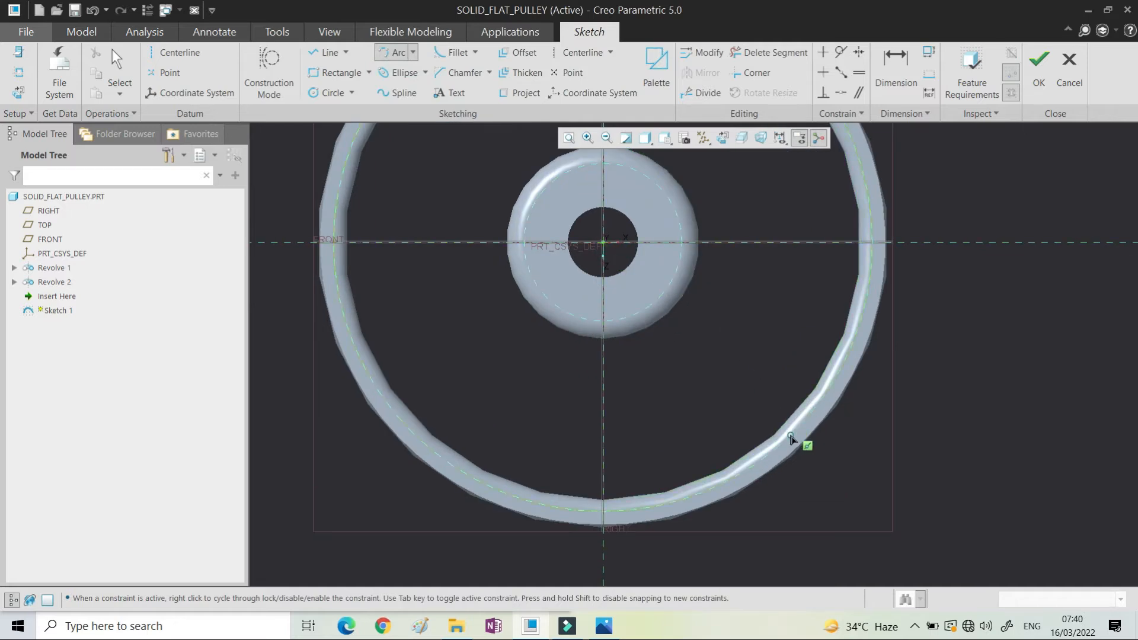
left_click(797, 430)
left_click(778, 391)
middle_click(777, 391)
scroll(689, 346, "up", 1)
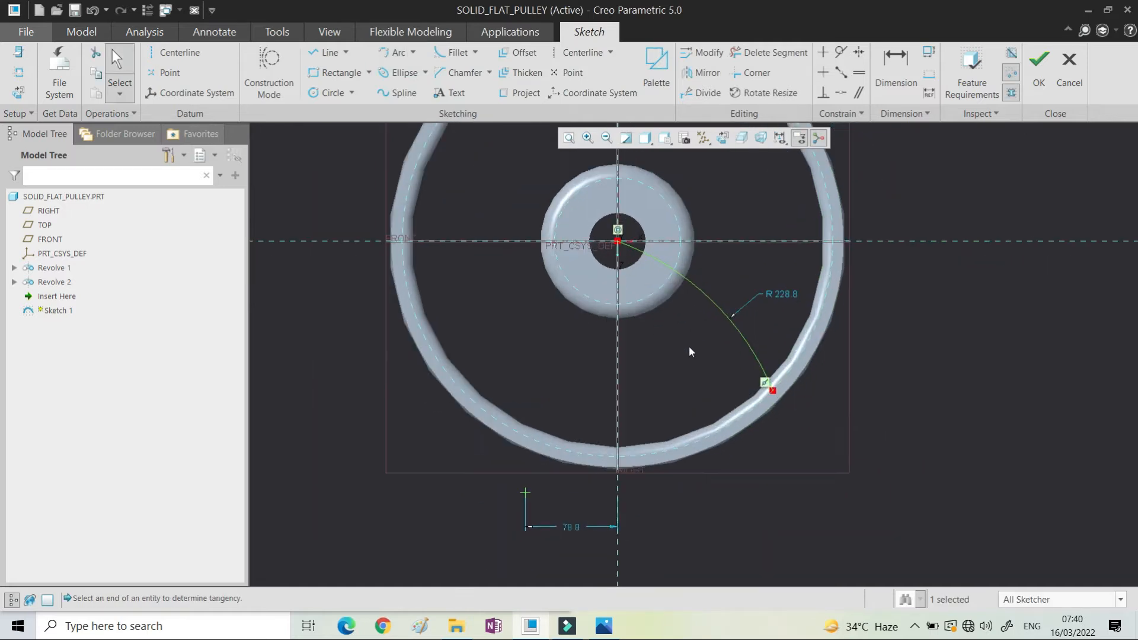
Step: Constrain the arc's centre to the vertical reference line and set its distance below the pulley centre to 130 mm
left_click(894, 65)
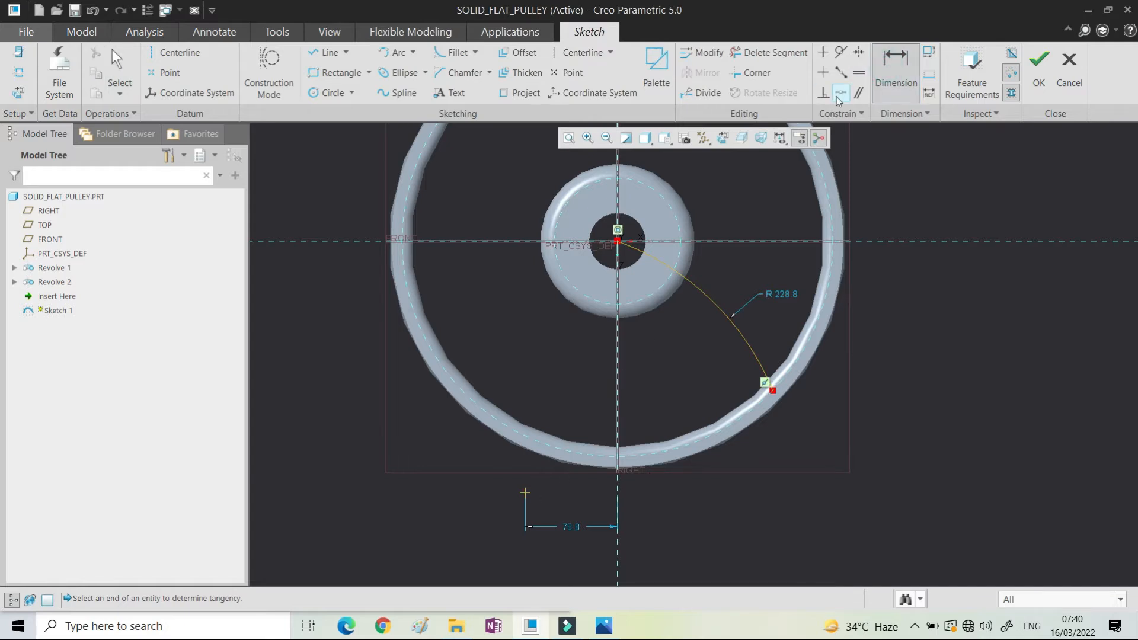
left_click(840, 94)
left_click(523, 493)
left_click(618, 526)
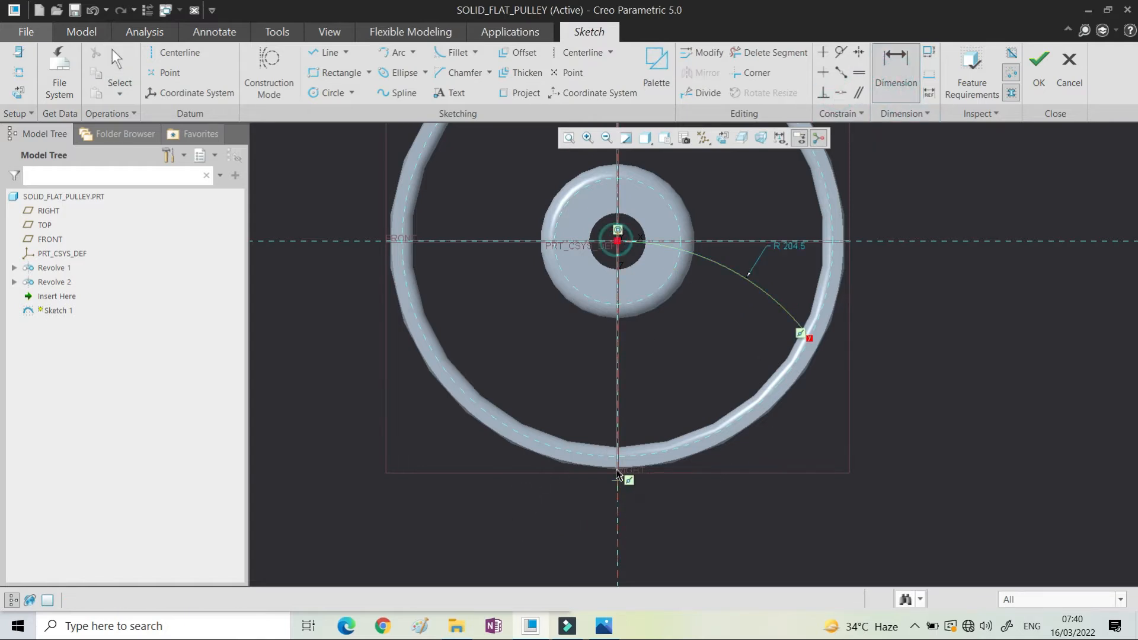
left_click(616, 483)
middle_click(570, 382)
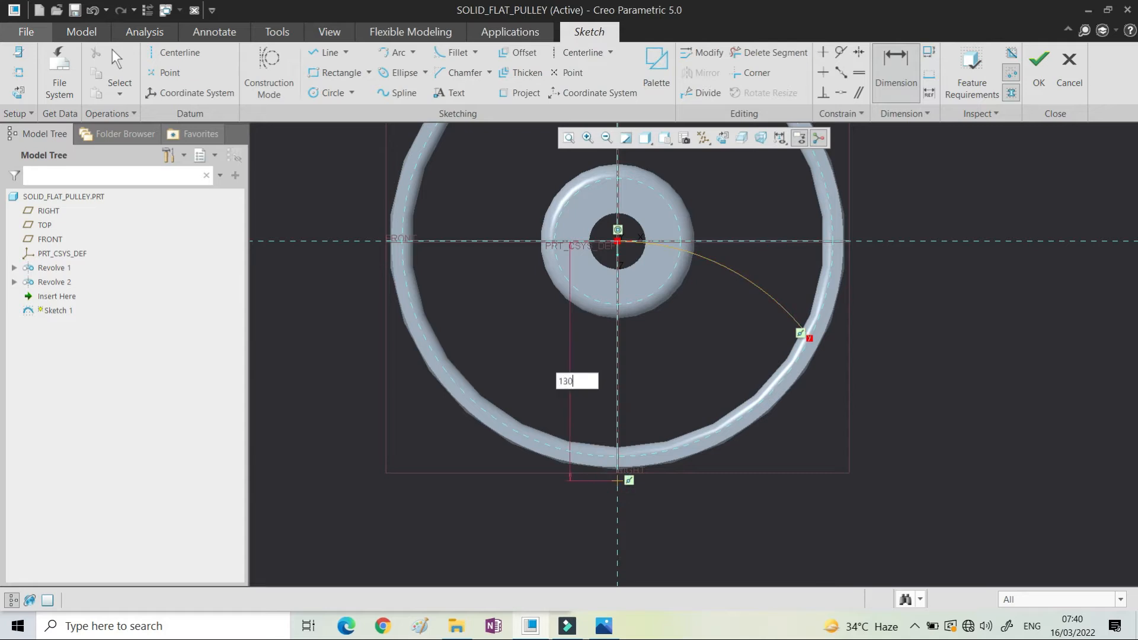
type("130")
key("Return")
middle_click(855, 349)
Step: Add a radius dimension to the arm arc
left_click(921, 81)
left_click(738, 301)
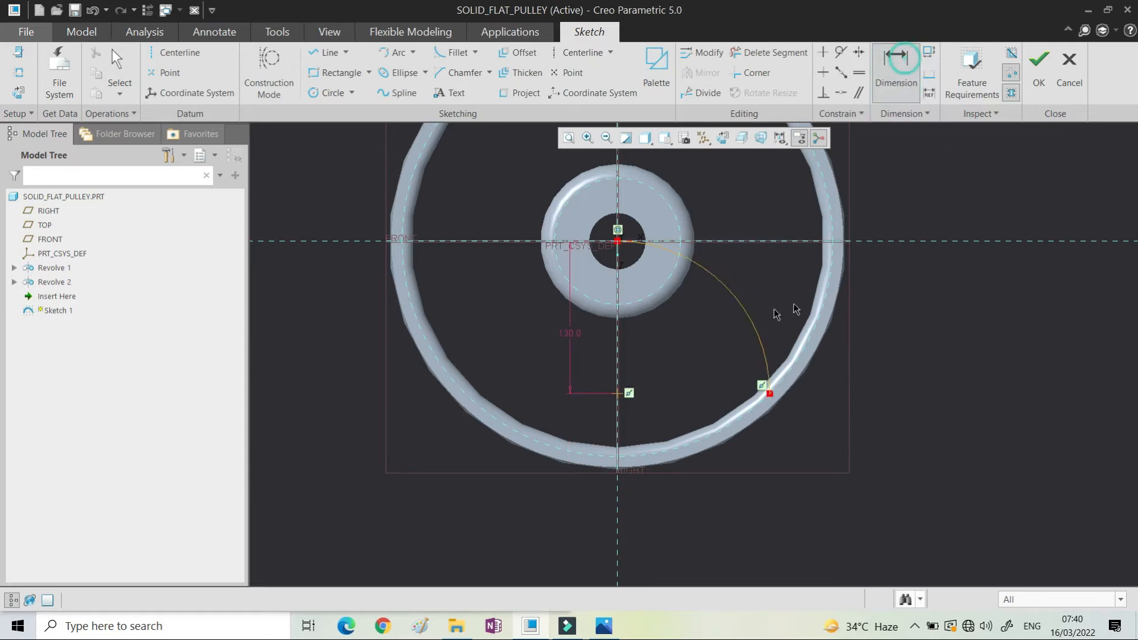
middle_click(781, 279)
left_click(1054, 313)
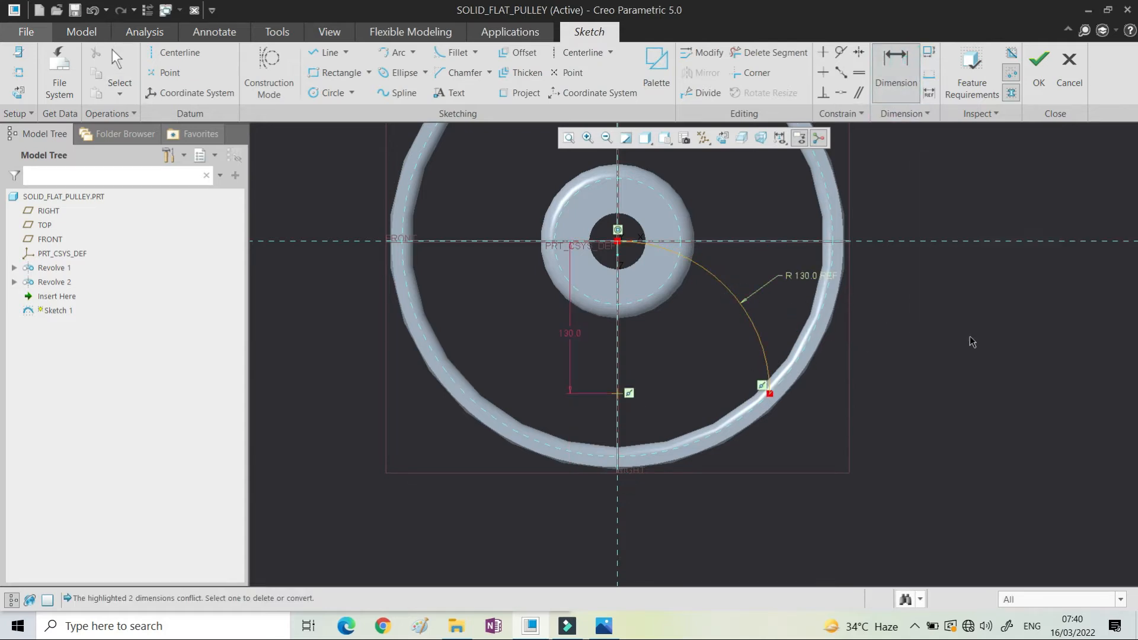
scroll(699, 243, "up", 1)
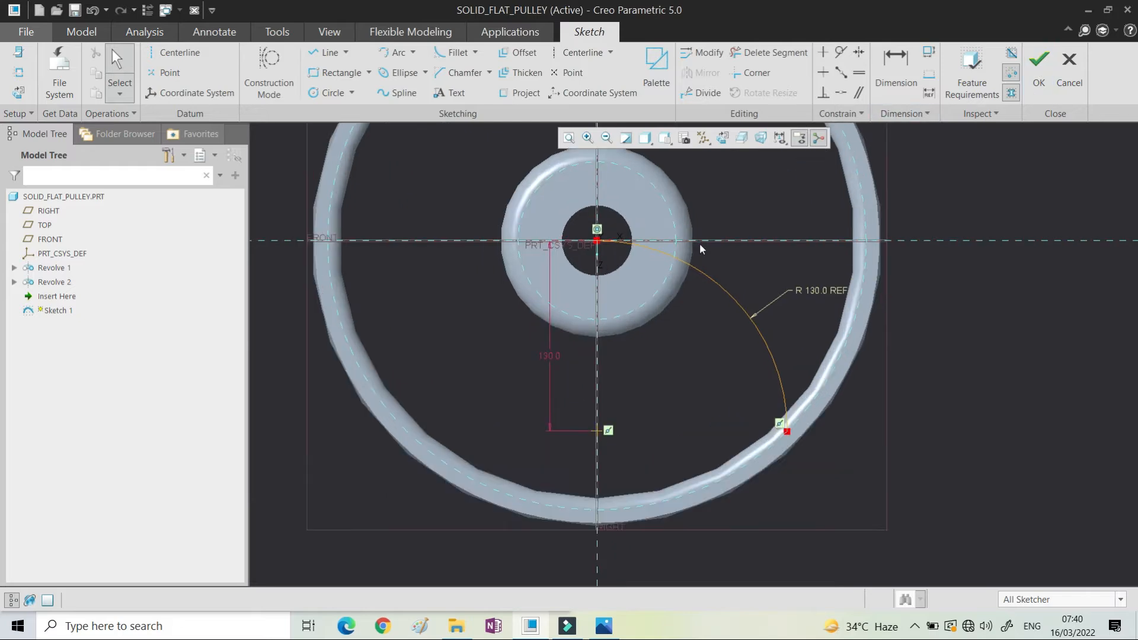
Step: Trim off the arc portion inside the hub's reference circle and keep the arc's radius at 130 mm
left_click(764, 53)
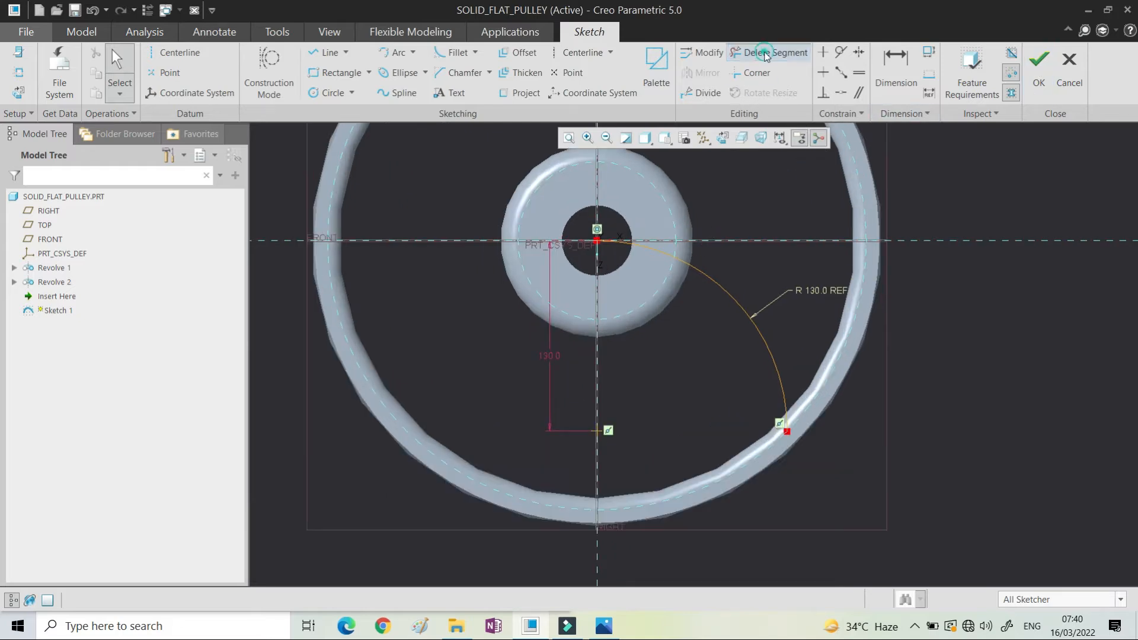
left_click(644, 250)
left_click_drag(835, 339, 836, 301)
left_click(835, 300)
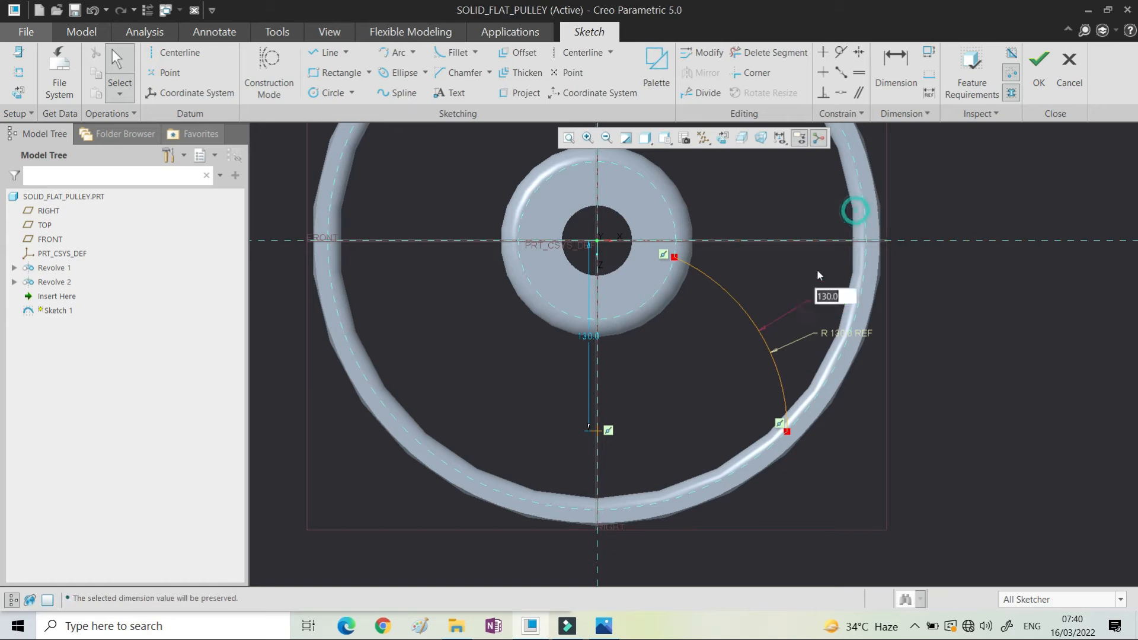
Step: Delete the arc's reference radius dimension, move the 130 mm centre distance dimension clear of the hub, and finish the sketch
left_click(839, 332)
key("Delete")
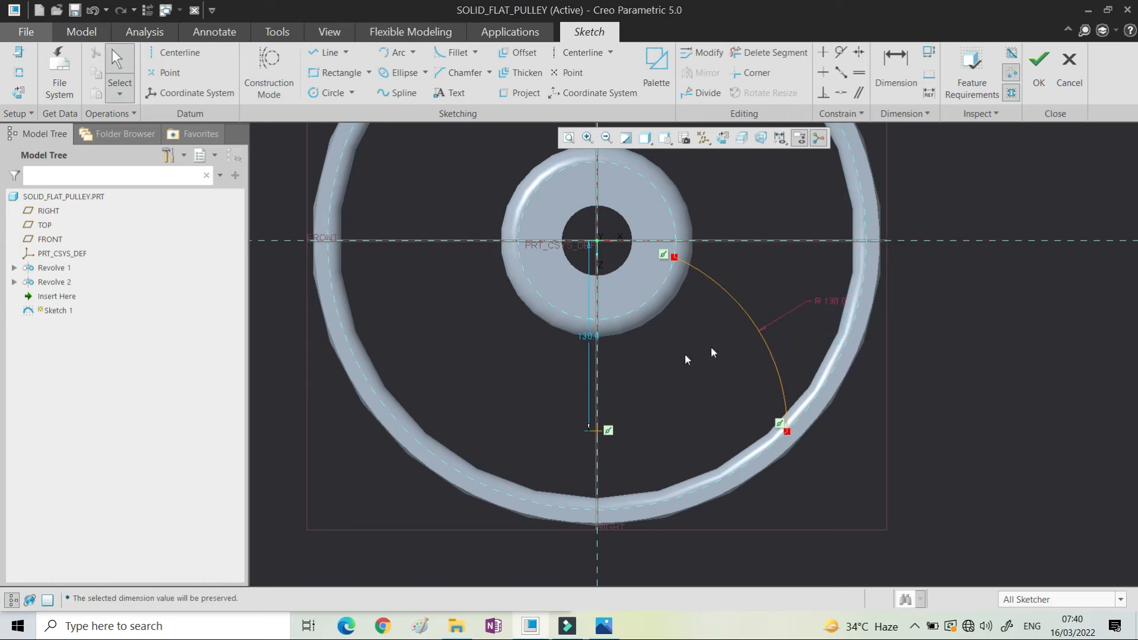
left_click_drag(593, 346, 534, 332)
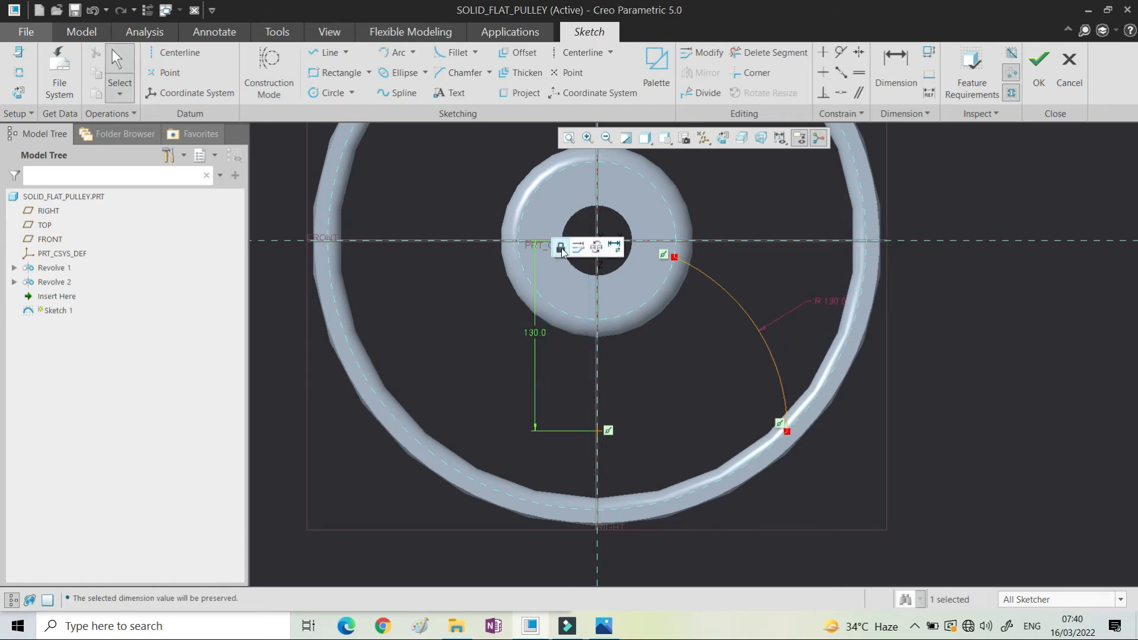
left_click(1039, 83)
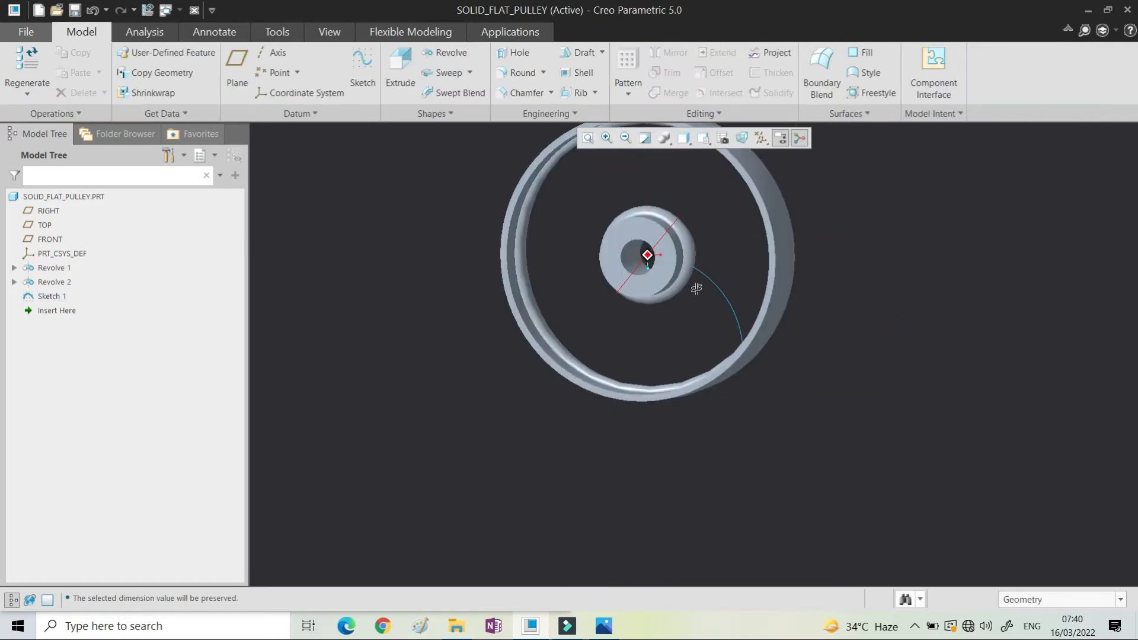
Step: Create a datum plane normal to the arm arc, passing through the arc's endpoint at the hub
left_click(244, 70)
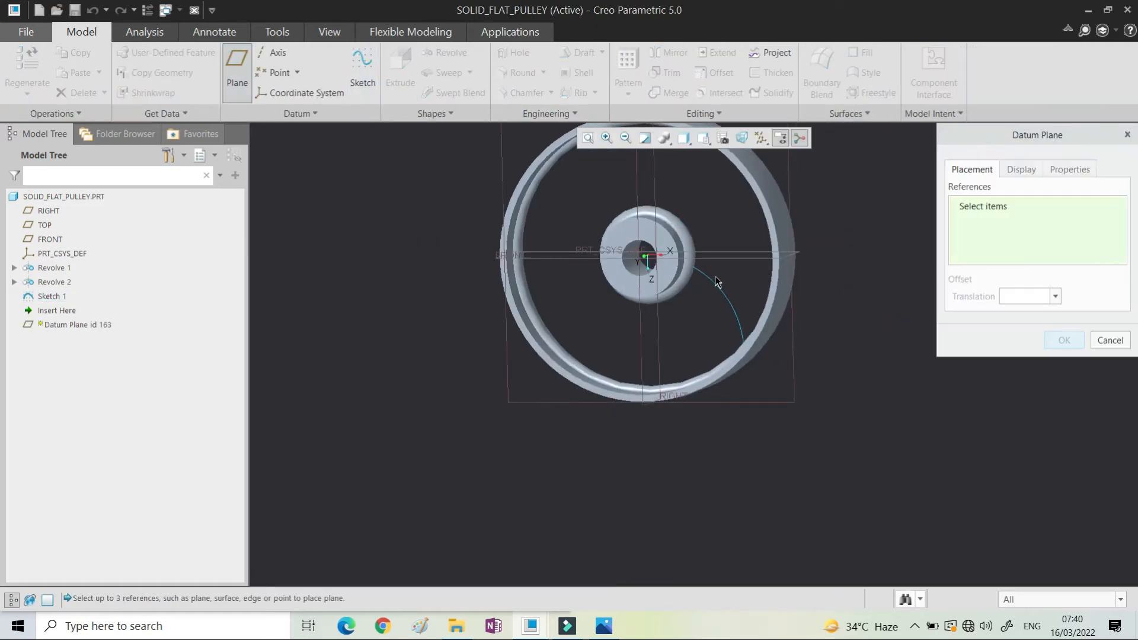
left_click(712, 278)
scroll(691, 264, "down", 3)
left_click(681, 264, "ctrl")
scroll(657, 350, "up", 4)
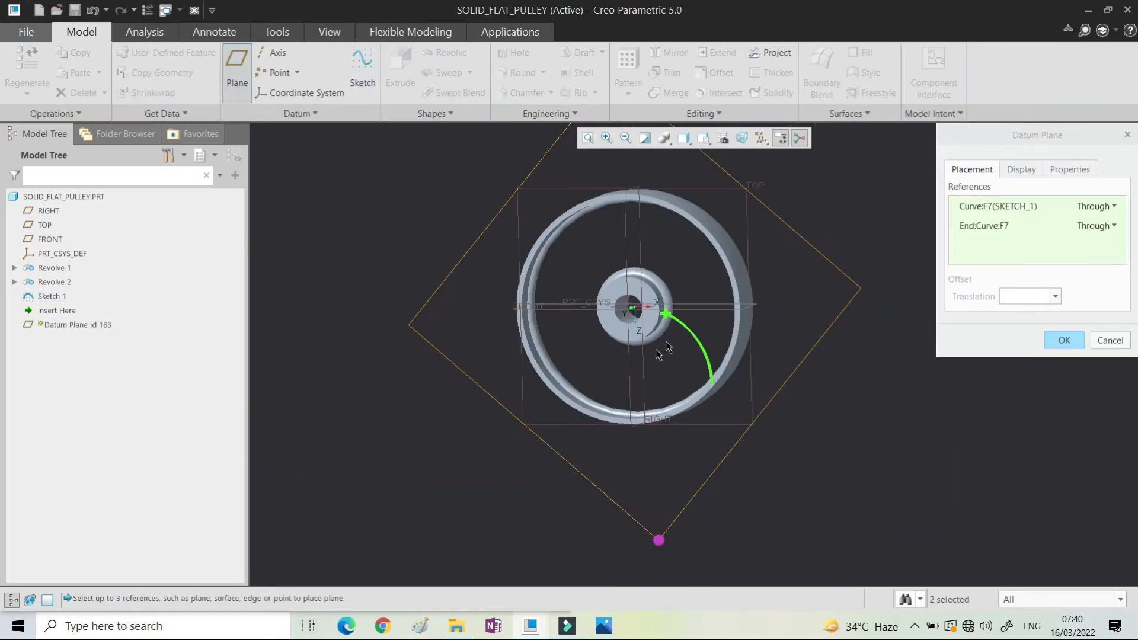
left_click(1097, 209)
left_click(1066, 234)
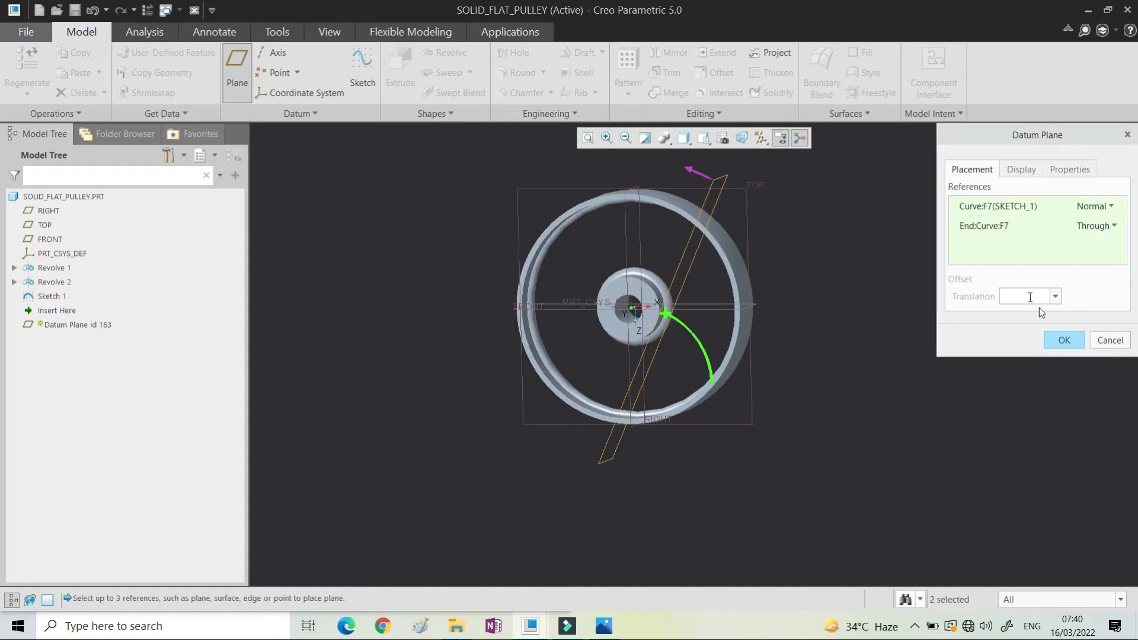
left_click(1063, 340)
Step: Create a second datum plane normal to the arm arc, passing through the arc's endpoint at the rim
left_click(704, 140)
left_click(704, 140)
left_click(704, 140)
left_click(735, 290)
left_click(752, 361)
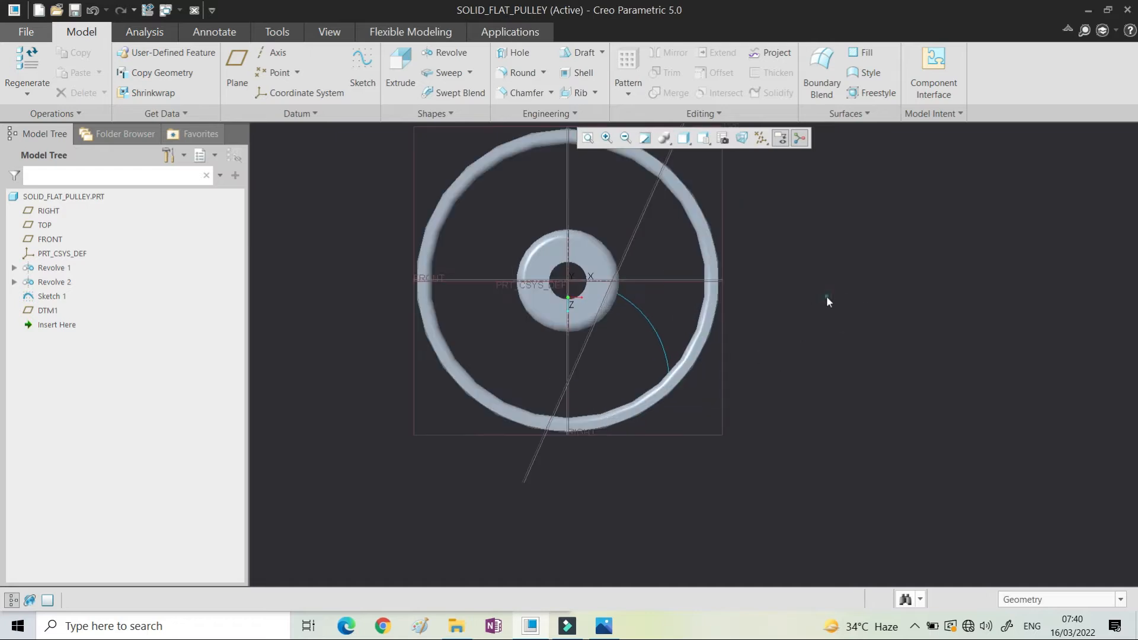
left_click(237, 74)
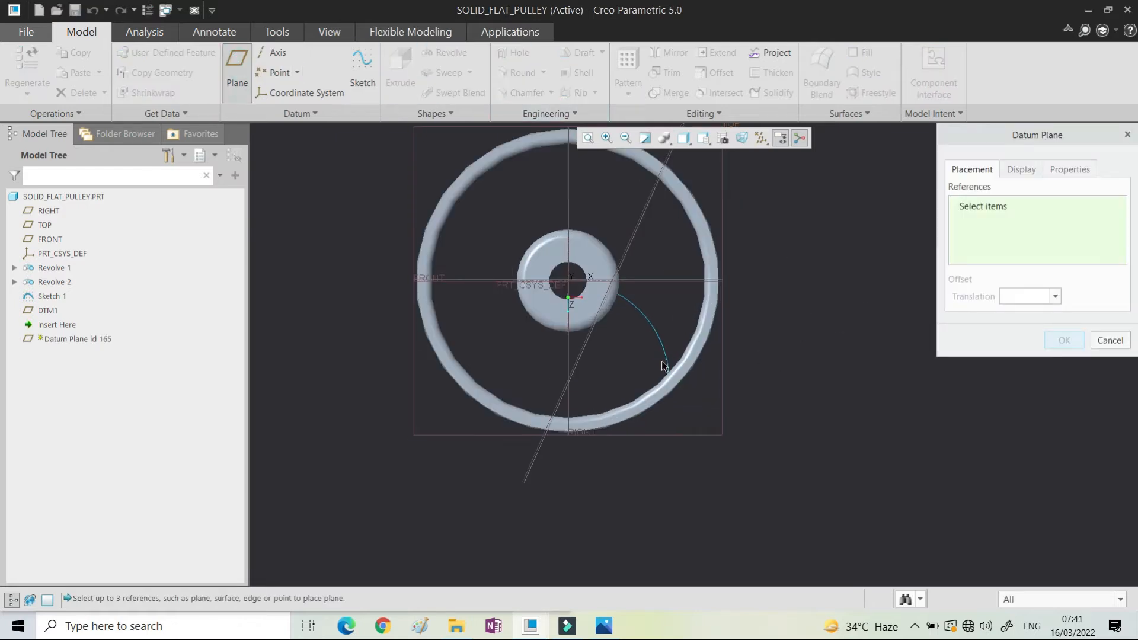
left_click(668, 361)
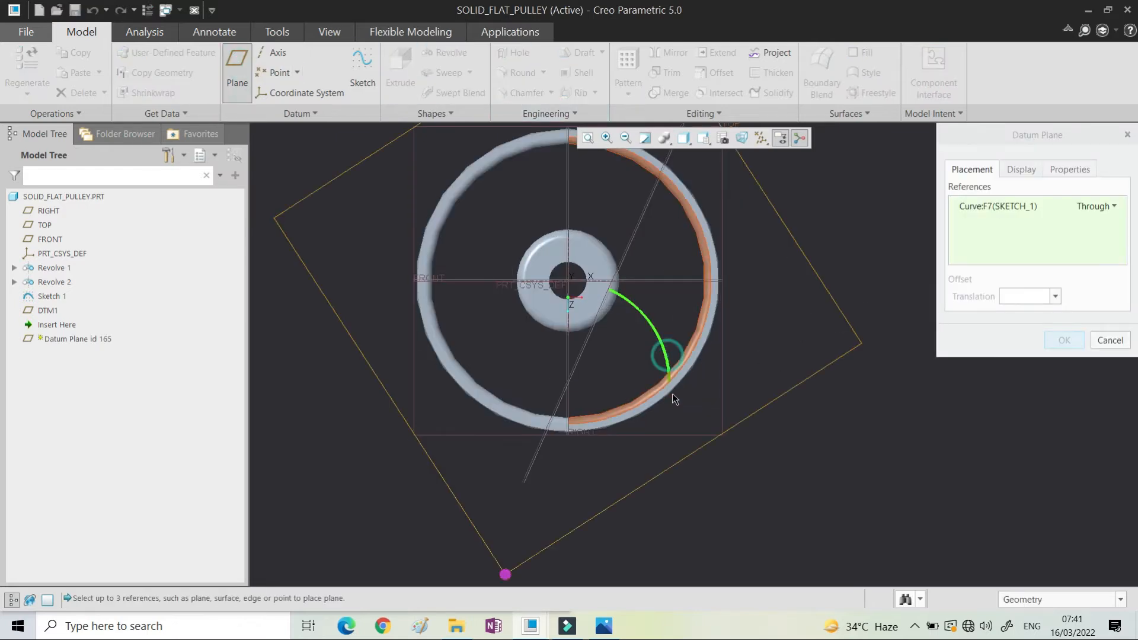
scroll(668, 374, "up", 3)
left_click(667, 374, "ctrl")
scroll(741, 407, "down", 3)
left_click(1095, 207)
left_click(1094, 234)
left_click(1065, 340)
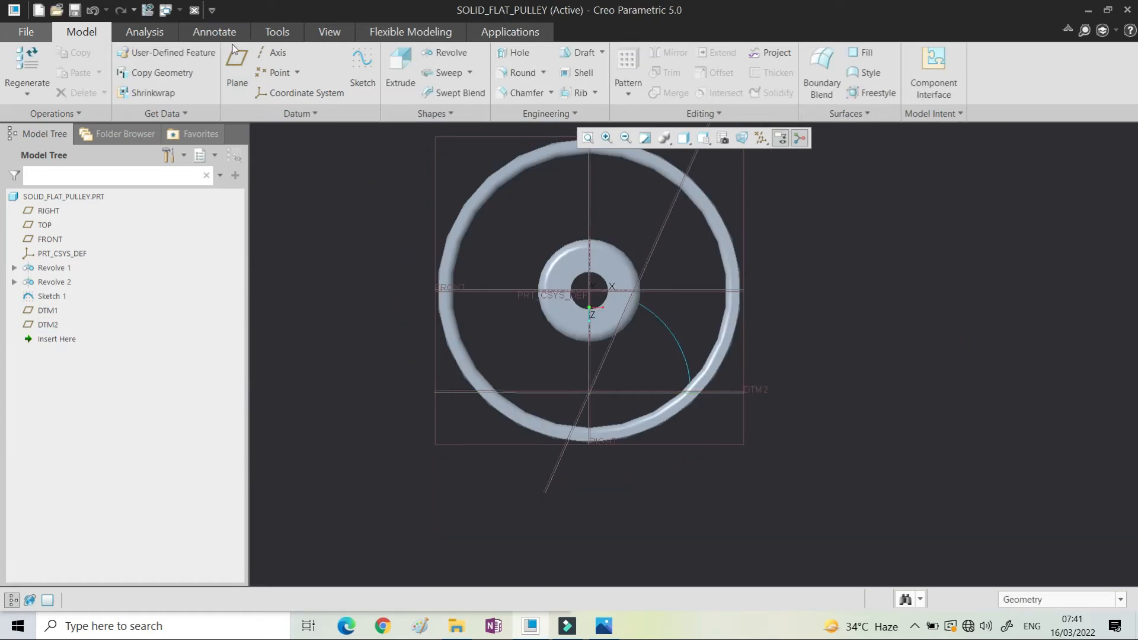
Step: Start a sketch on DTM1 with the TOP plane as orientation reference and check the arm's cross sections on the reference drawing
left_click(362, 66)
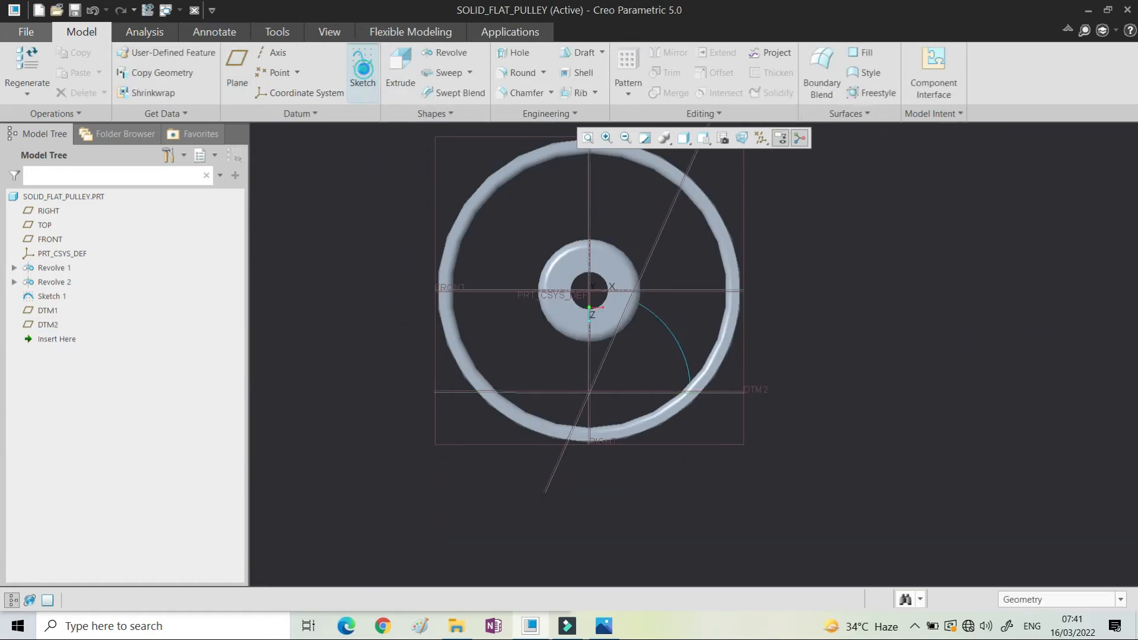
left_click(655, 247)
scroll(598, 319, "up", 2)
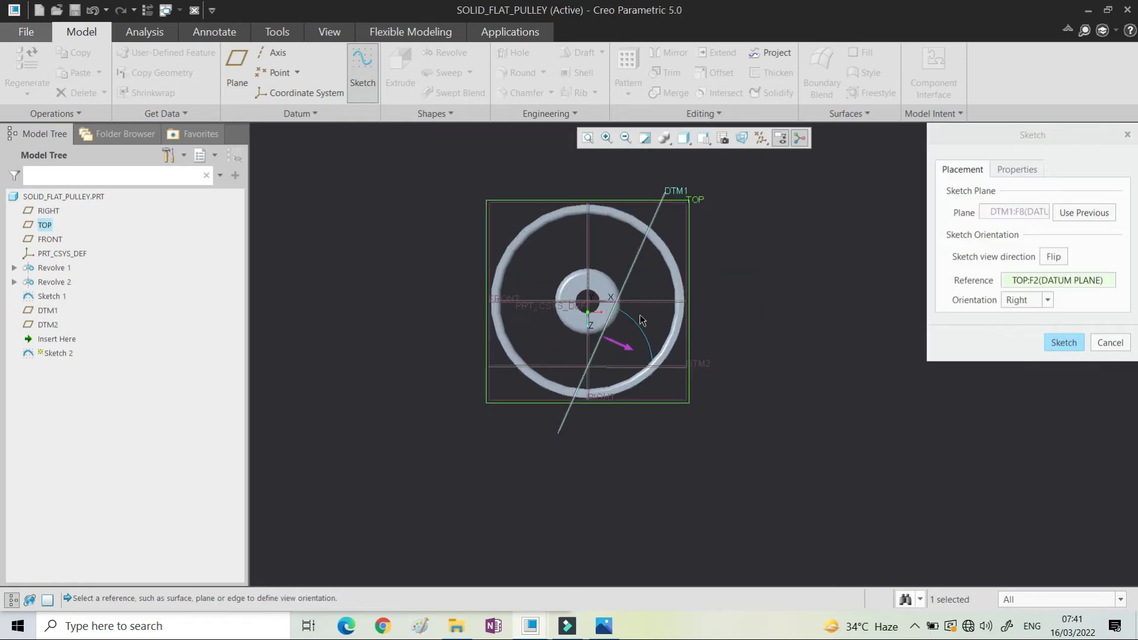
scroll(639, 314, "down", 1)
left_click(1064, 342)
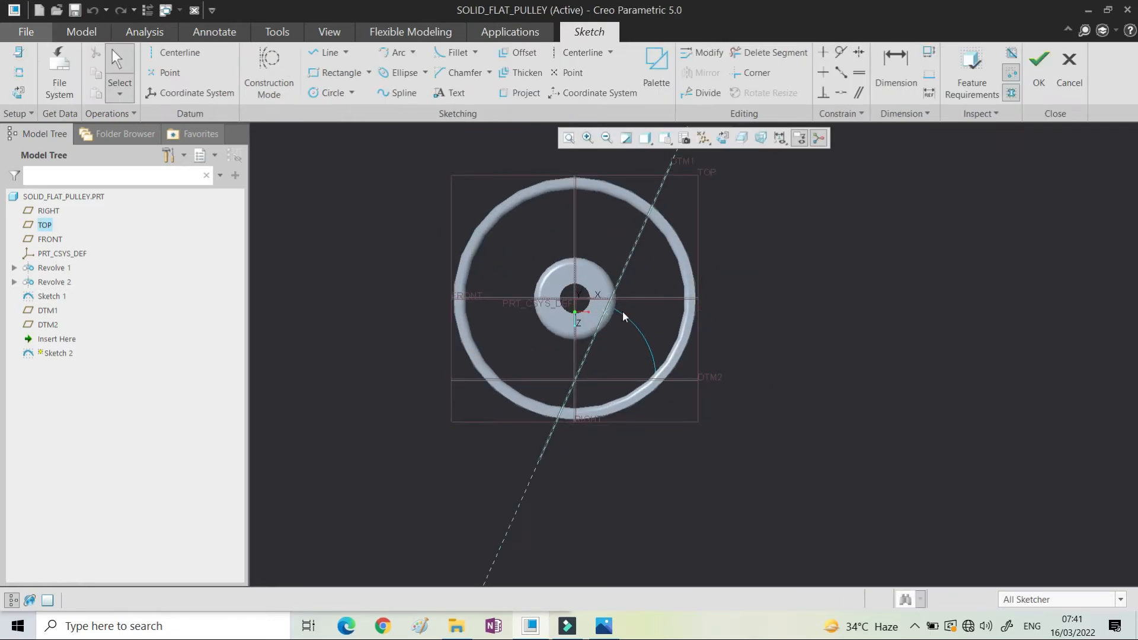
scroll(608, 303, "down", 2)
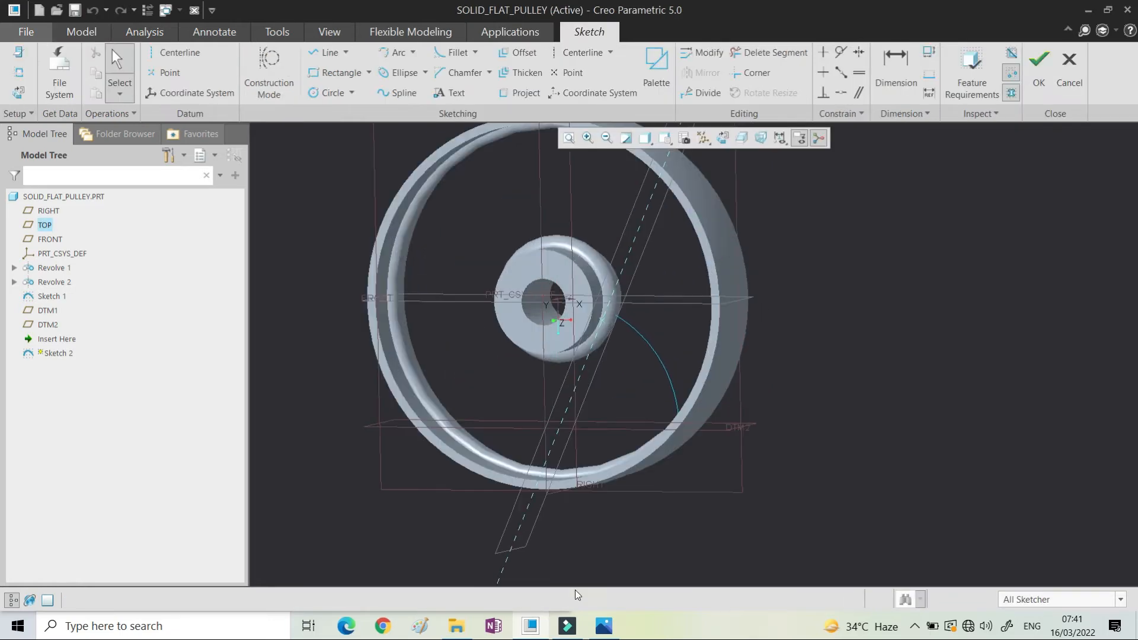
left_click(602, 628)
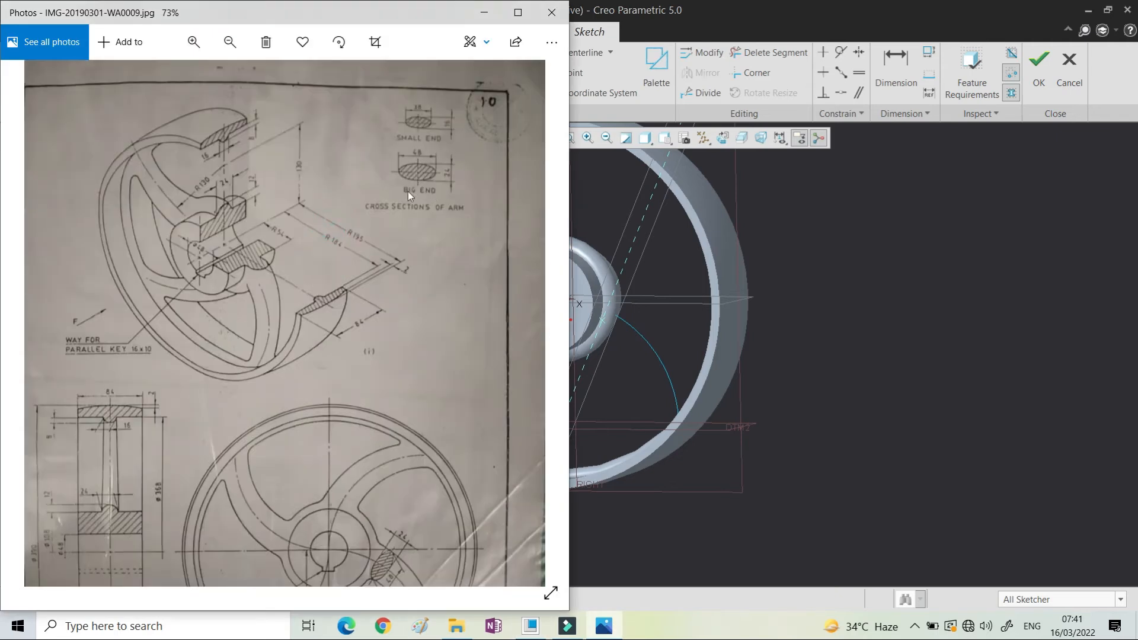
left_click(858, 247)
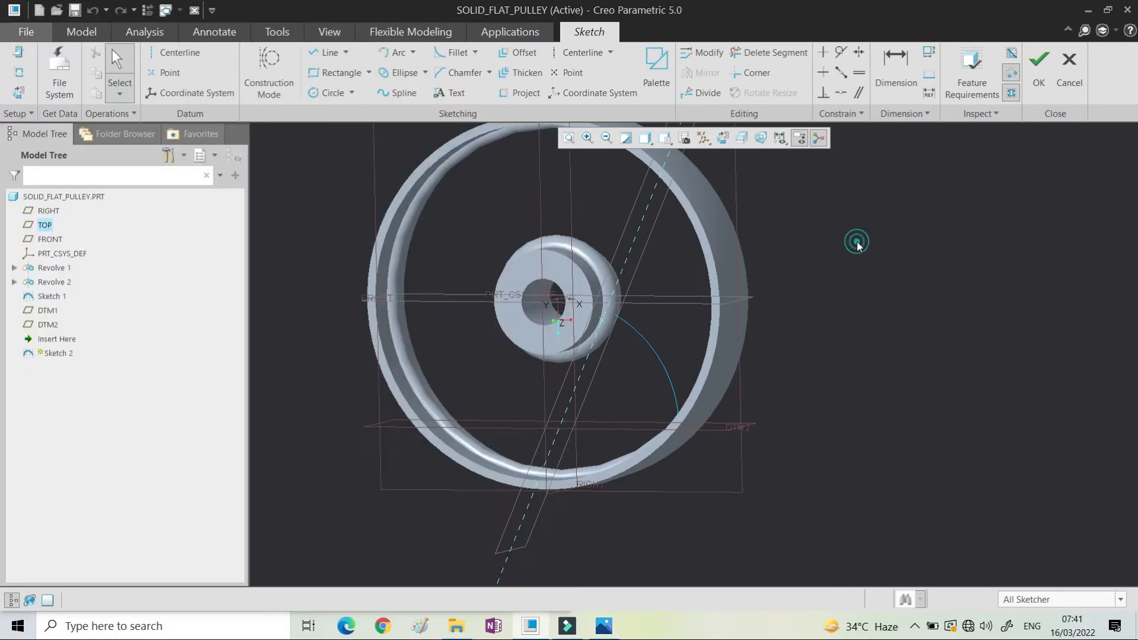
Step: Add the arm arc's hub endpoint as a sketch reference and set the sketch view face-on
left_click(726, 140)
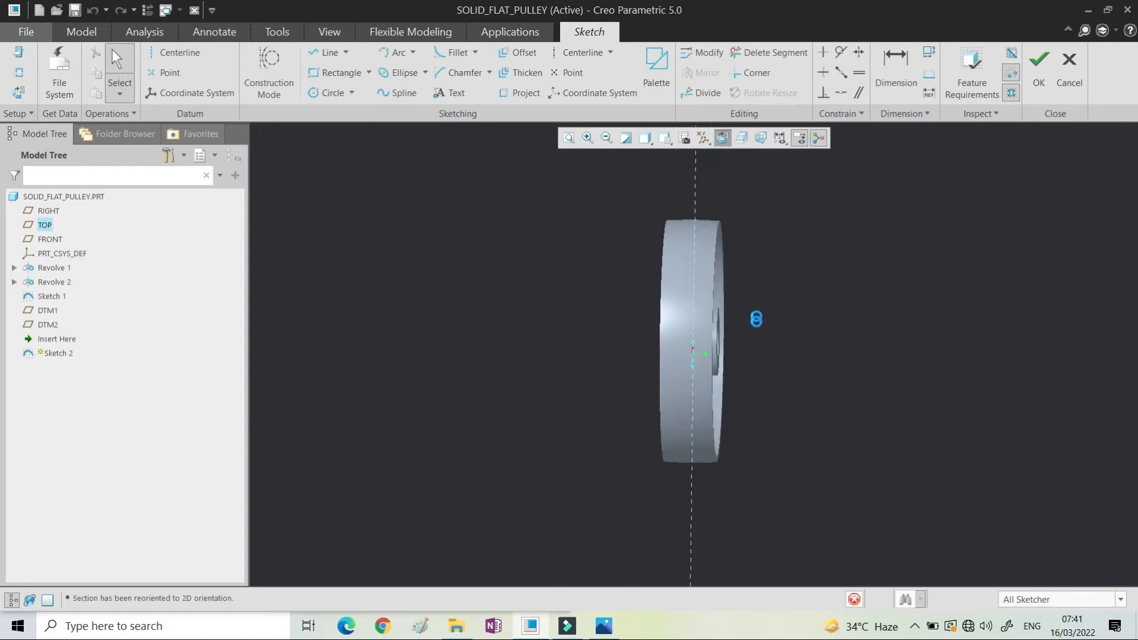
mouse_move(781, 264)
middle_mouse_down()
mouse_move(713, 315)
mouse_move(697, 284)
middle_mouse_up()
right_click(697, 284)
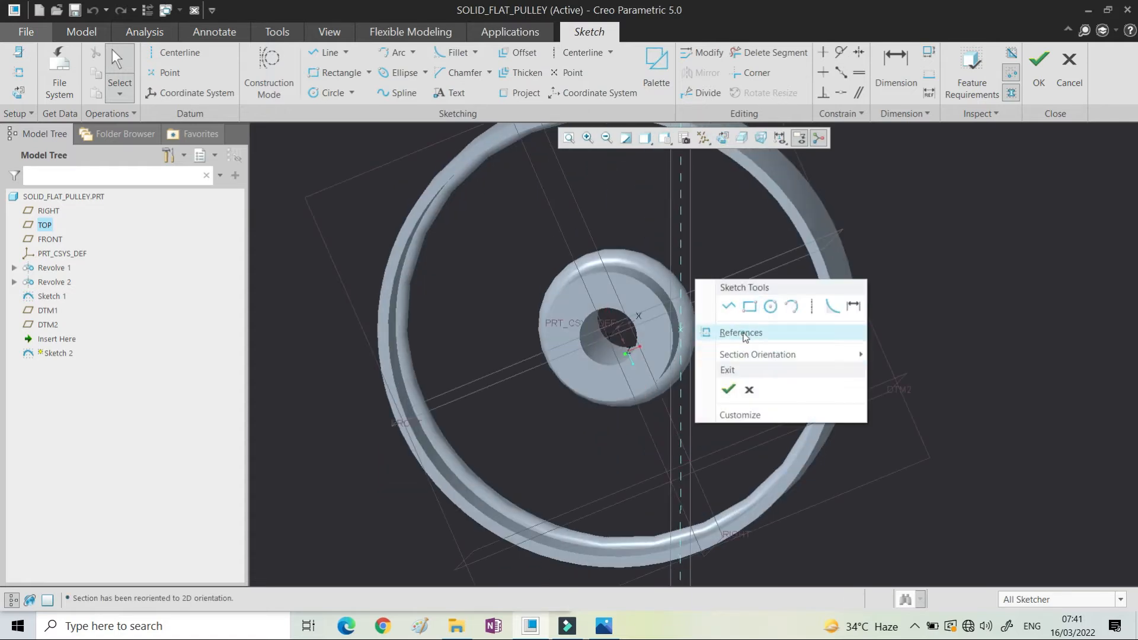
left_click(736, 332)
scroll(705, 317, "down", 3)
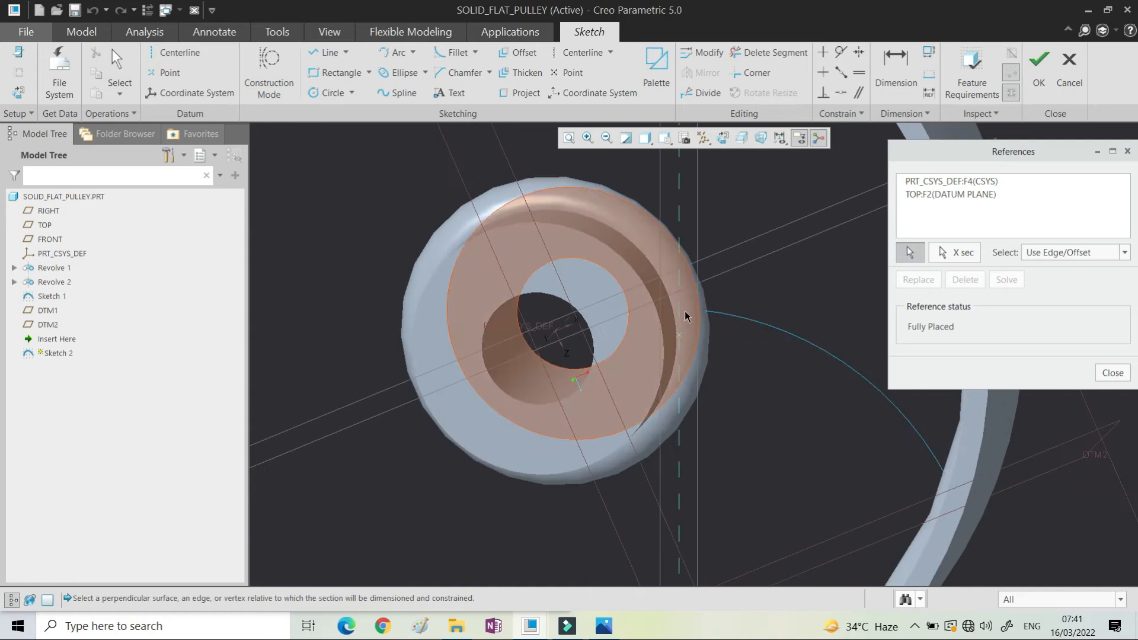
left_click(680, 312)
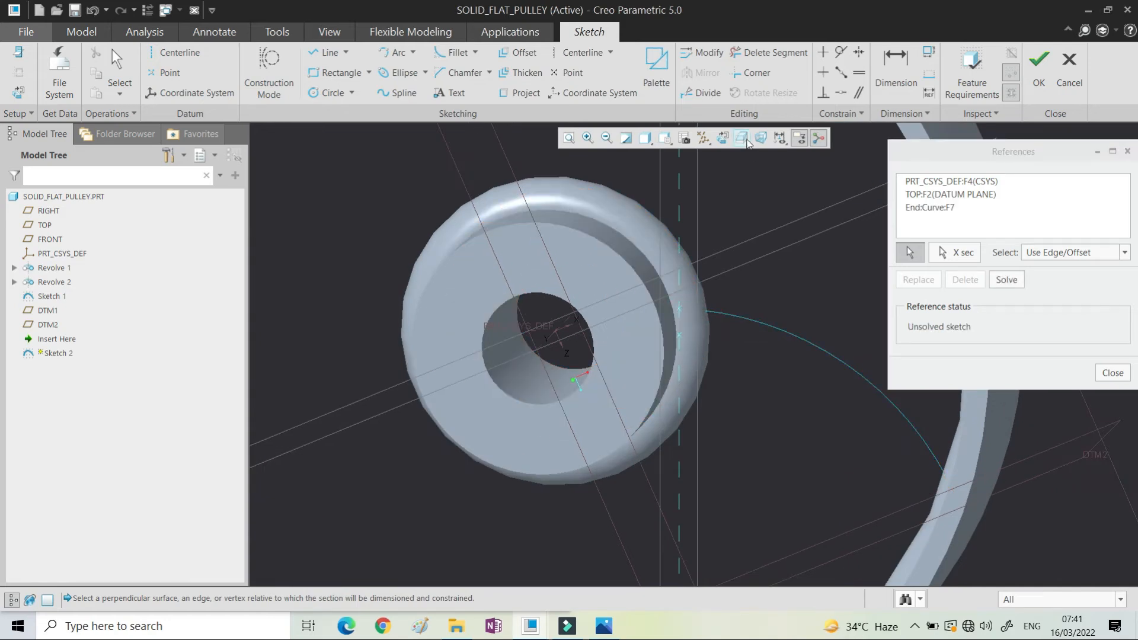
left_click(723, 139)
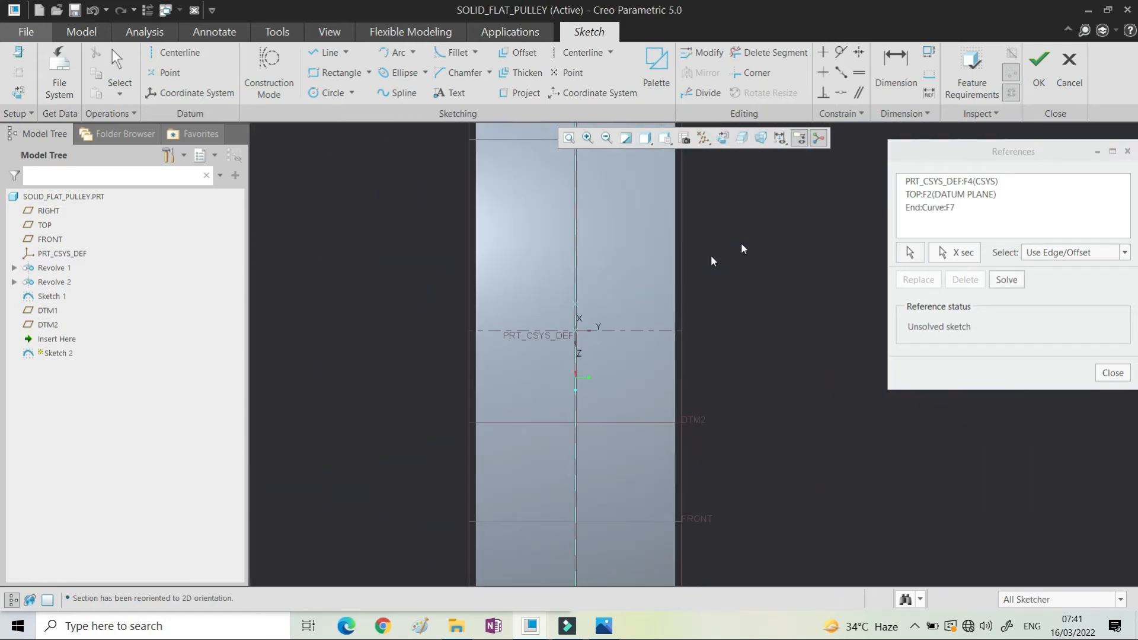
Step: Sketch a horizontal and a vertical centerline through the arm arc's endpoint reference
left_click(573, 52)
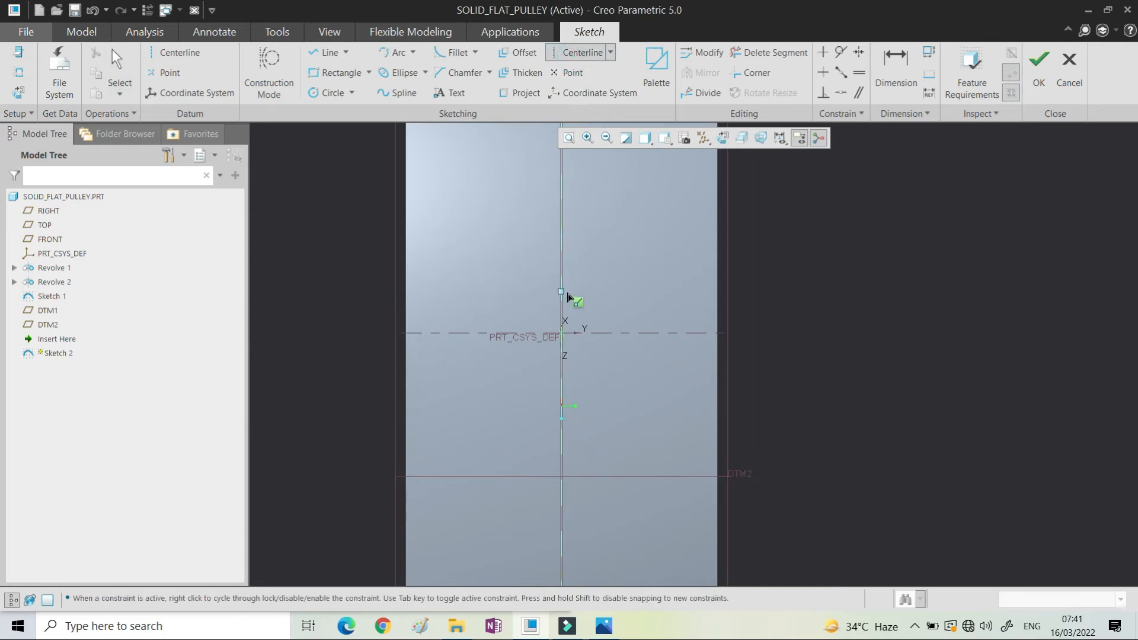
left_click(567, 293)
left_click(638, 295)
left_click(568, 292)
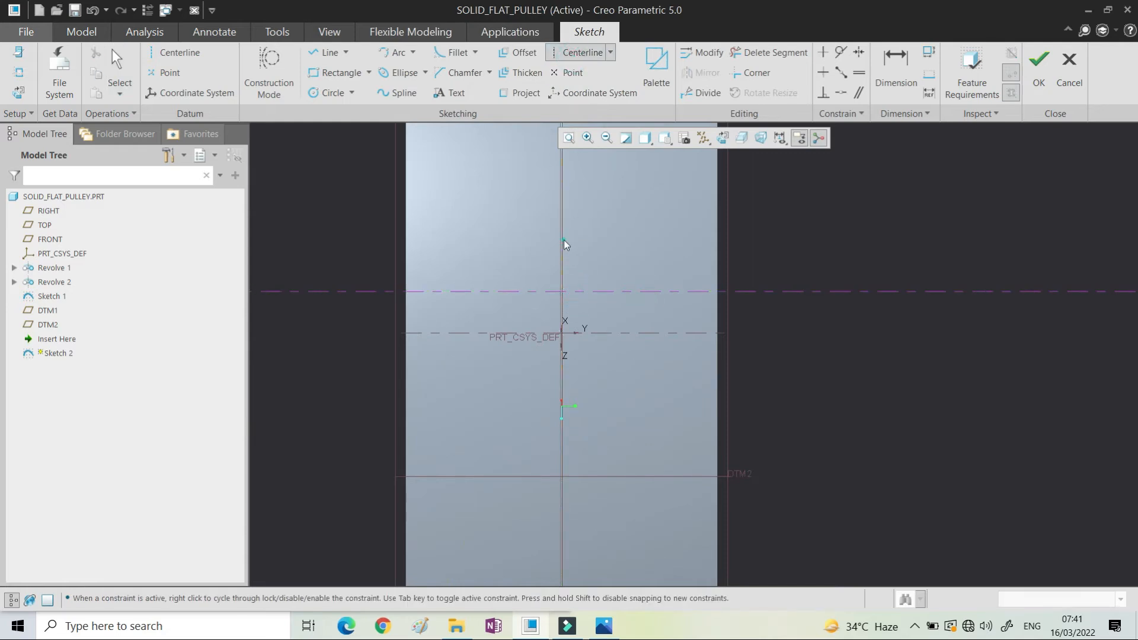
left_click(563, 240)
middle_click(829, 237)
left_click(850, 234)
Step: Sketch an ellipse centred on the intersection of the two centerlines, with its axes horizontal and vertical
left_click(405, 72)
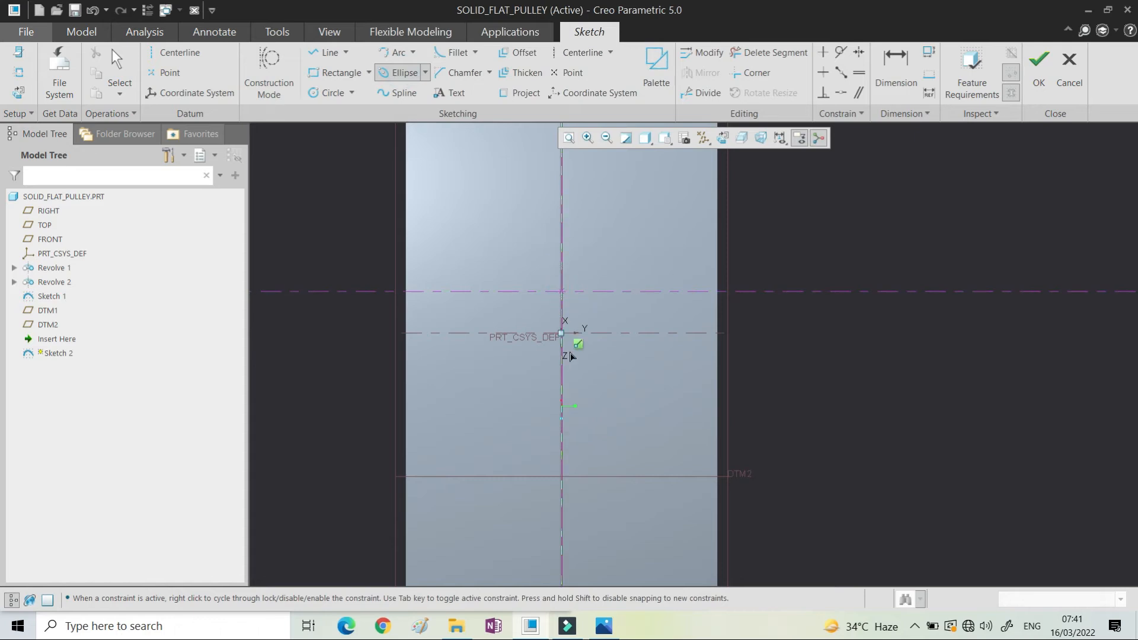
scroll(564, 303, "down", 5)
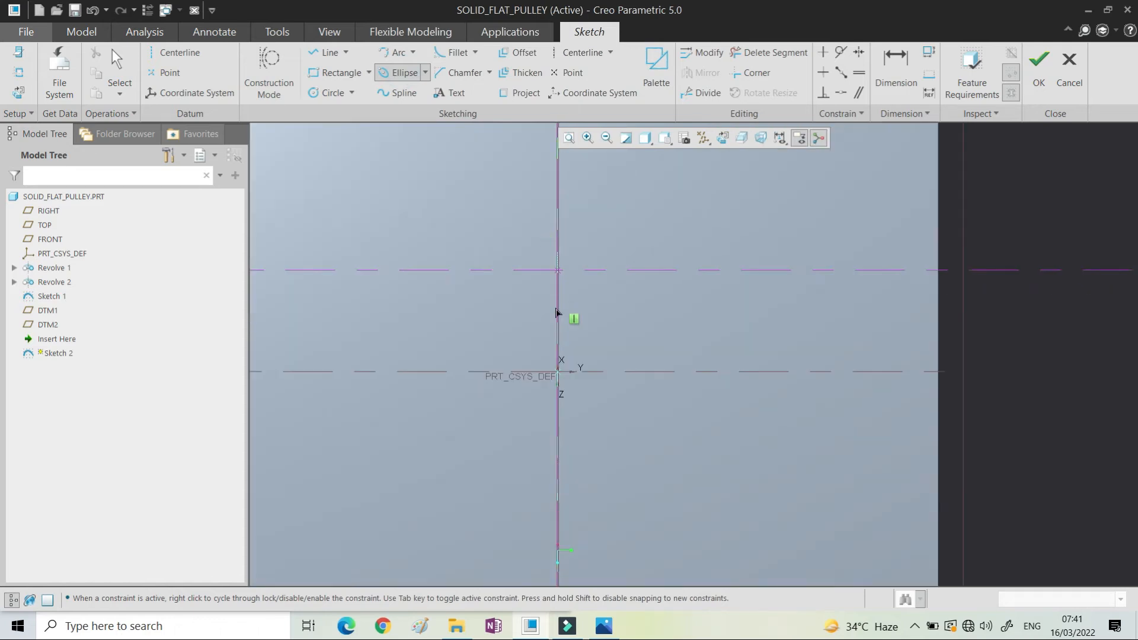
left_click(615, 305)
middle_click(614, 306)
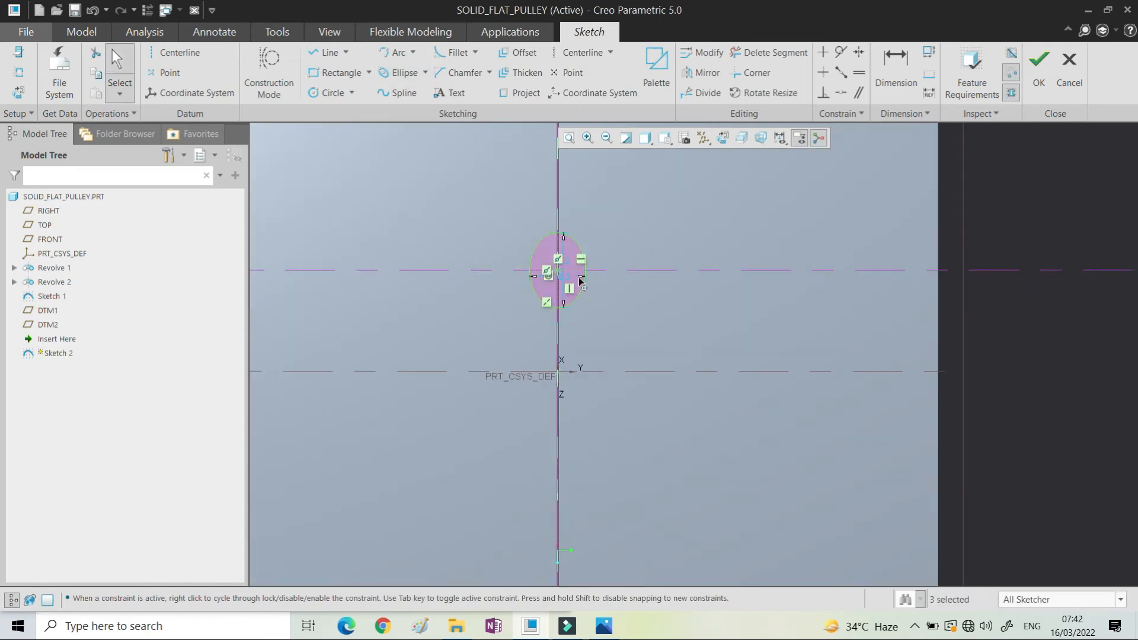
Step: Set the ellipse's vertical axis to 48 mm and its horizontal axis to 24 mm
double_click(619, 266)
type("48")
key("Return")
double_click(566, 189)
type("24")
key("Return")
scroll(592, 333, "up", 4)
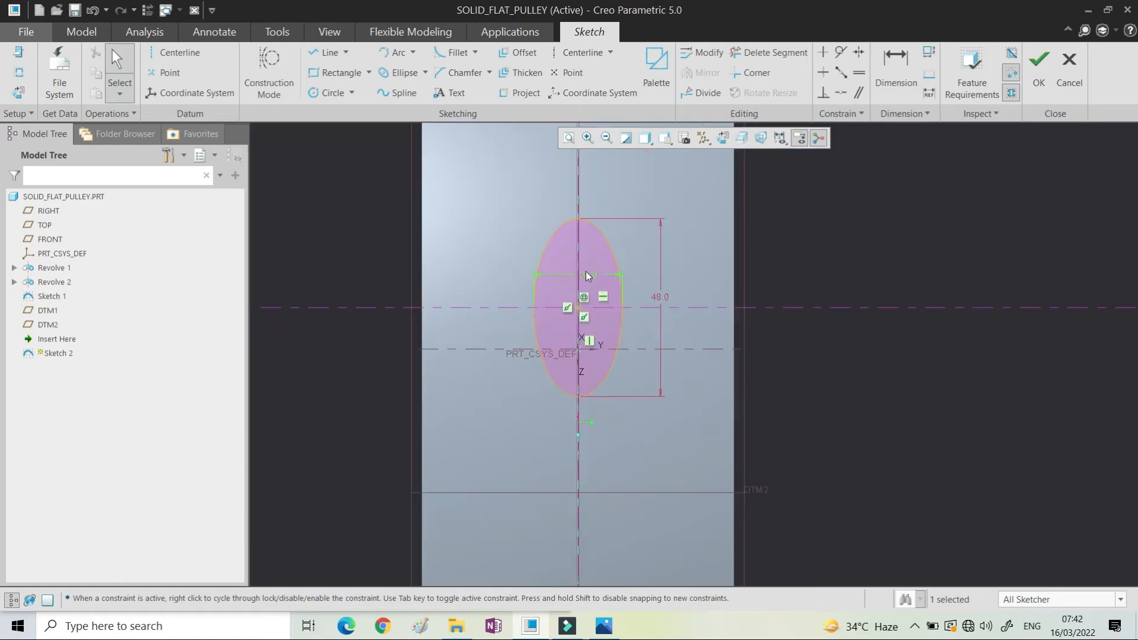
Step: Finish the ellipse sketch at the arm's hub end
scroll(686, 260, "up", 3)
mouse_move(674, 284)
middle_mouse_down()
mouse_move(648, 283)
mouse_move(587, 325)
middle_mouse_up()
left_click(1039, 68)
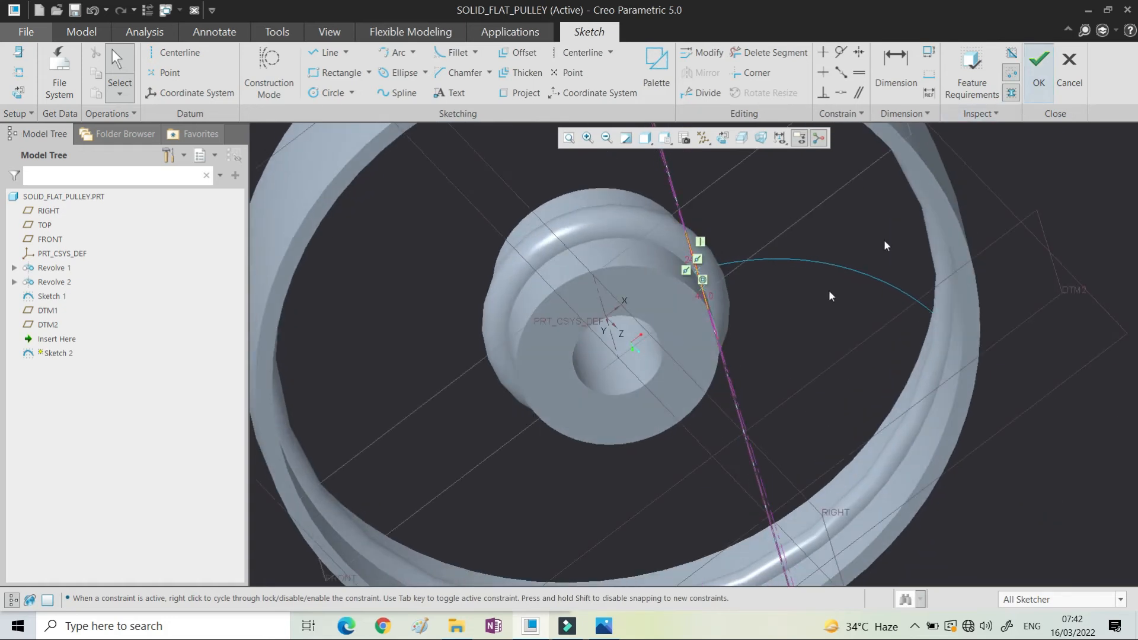
Step: Start a new sketch on datum plane DTM2 and check the reference drawing for the arm's small-end section dimensions
mouse_move(691, 300)
middle_mouse_down()
mouse_move(658, 286)
mouse_move(706, 308)
middle_mouse_up()
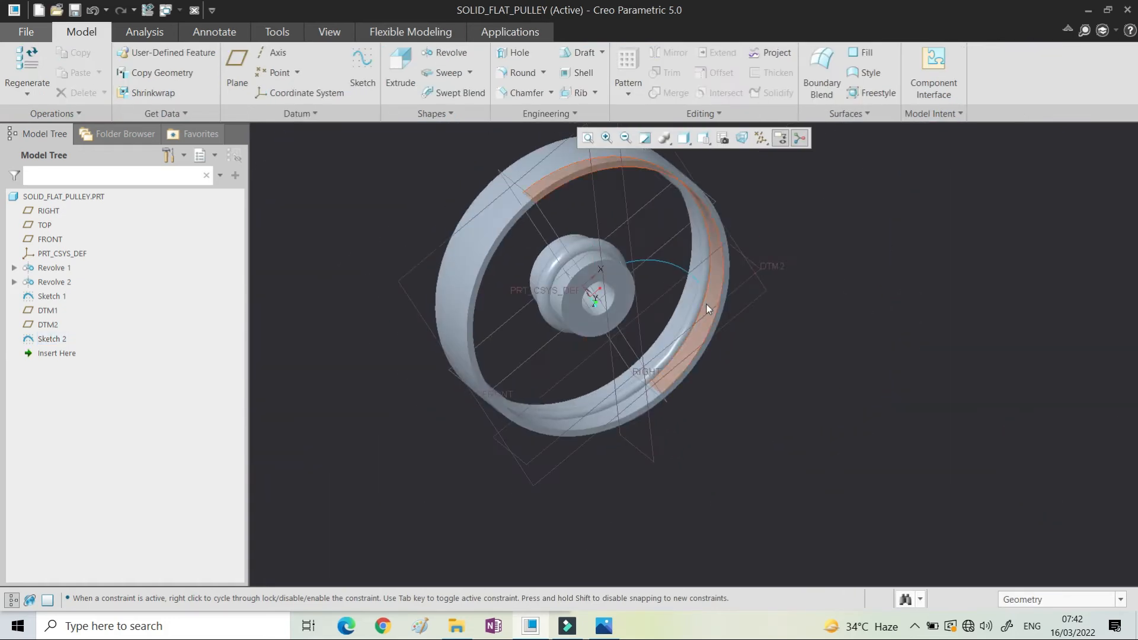
left_click(703, 139)
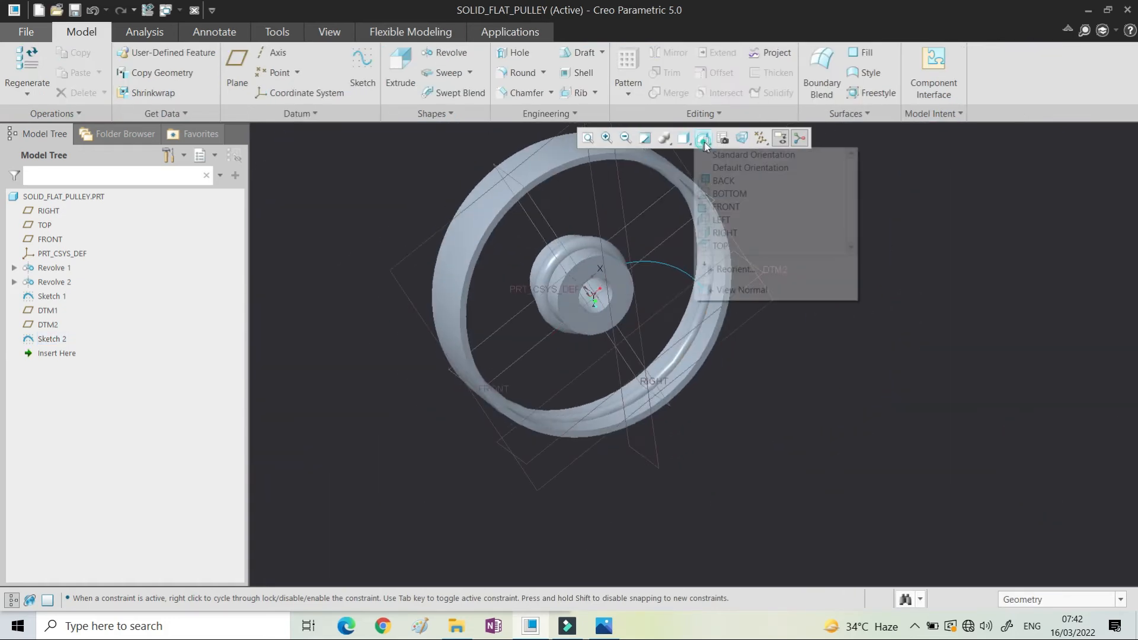
left_click(735, 290)
left_click(752, 319)
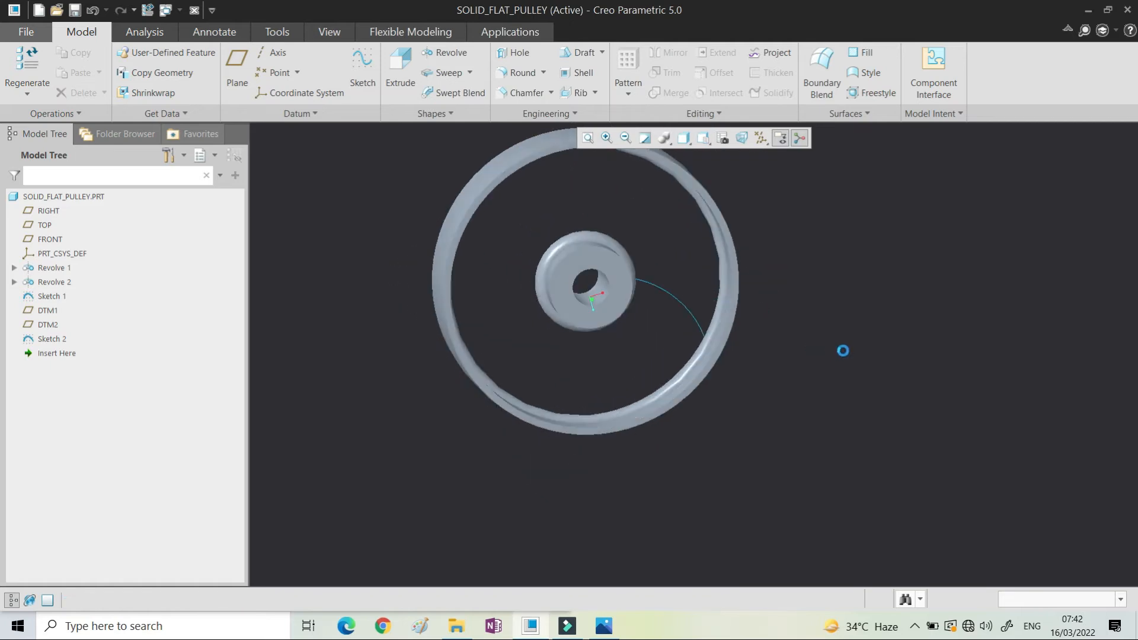
left_click(362, 71)
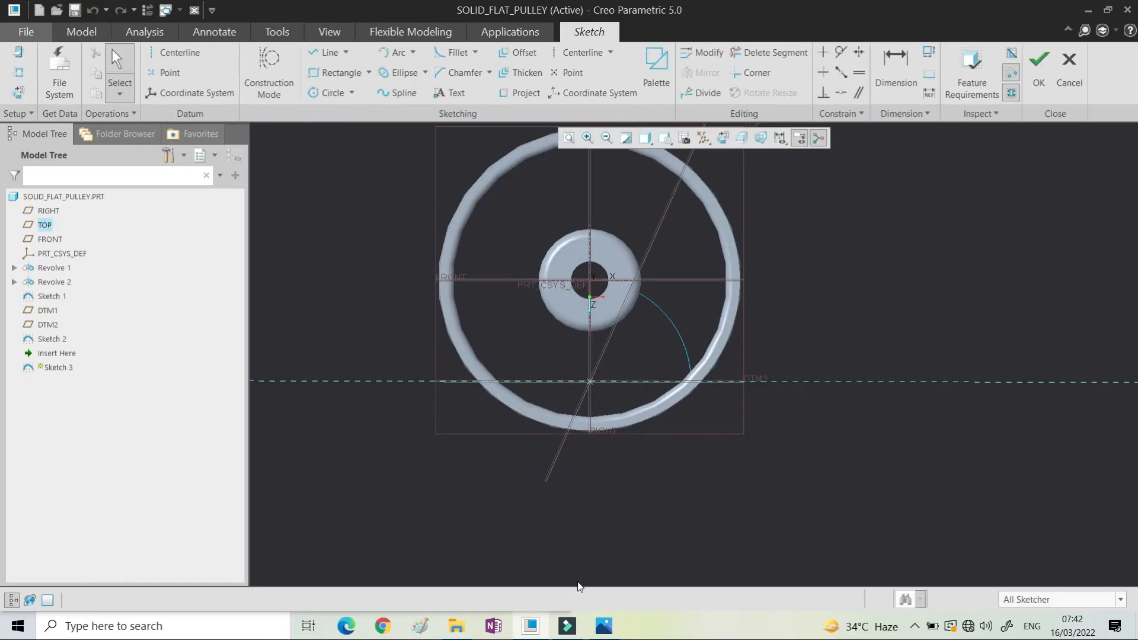
left_click(603, 626)
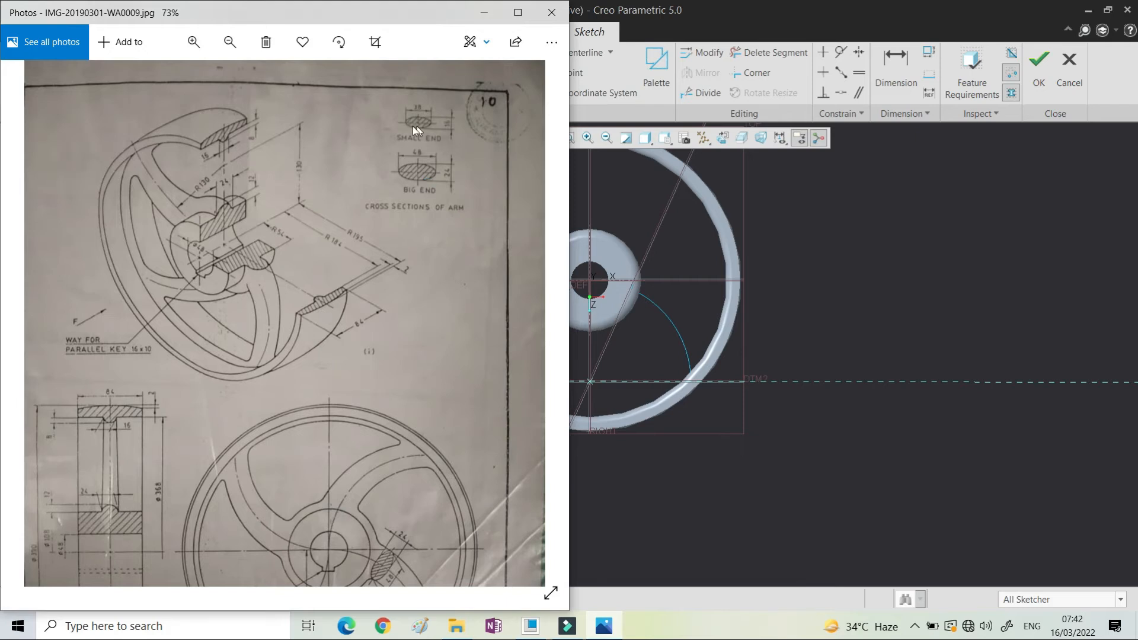
left_click(826, 186)
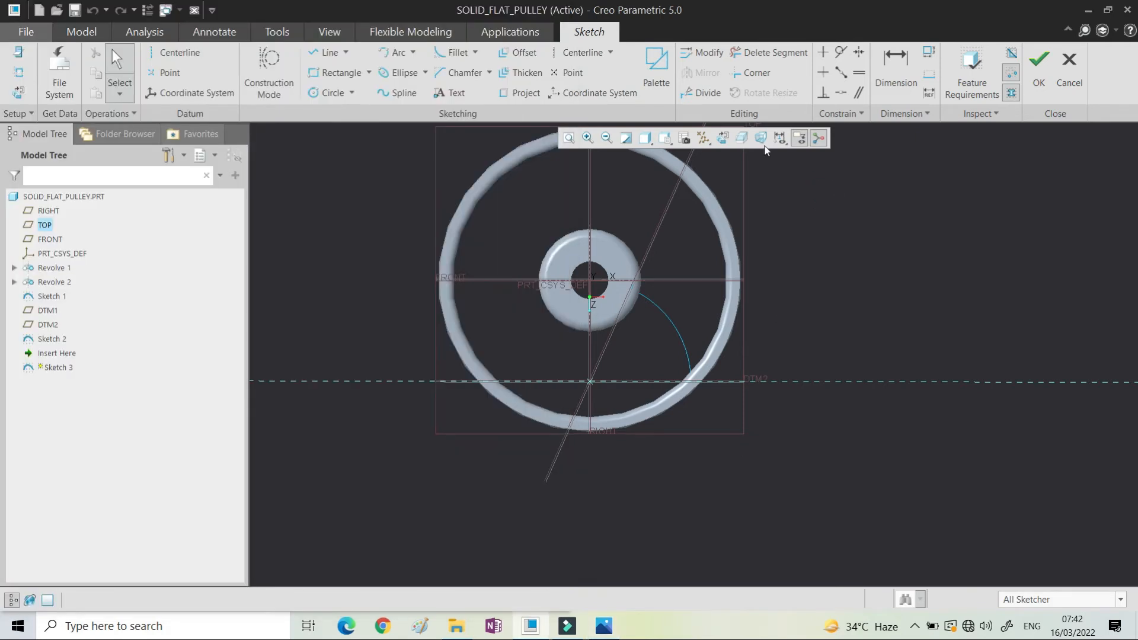
Step: Add the arm arc's rim endpoint as a sketch reference and set the sketch view face-on
left_click(724, 138)
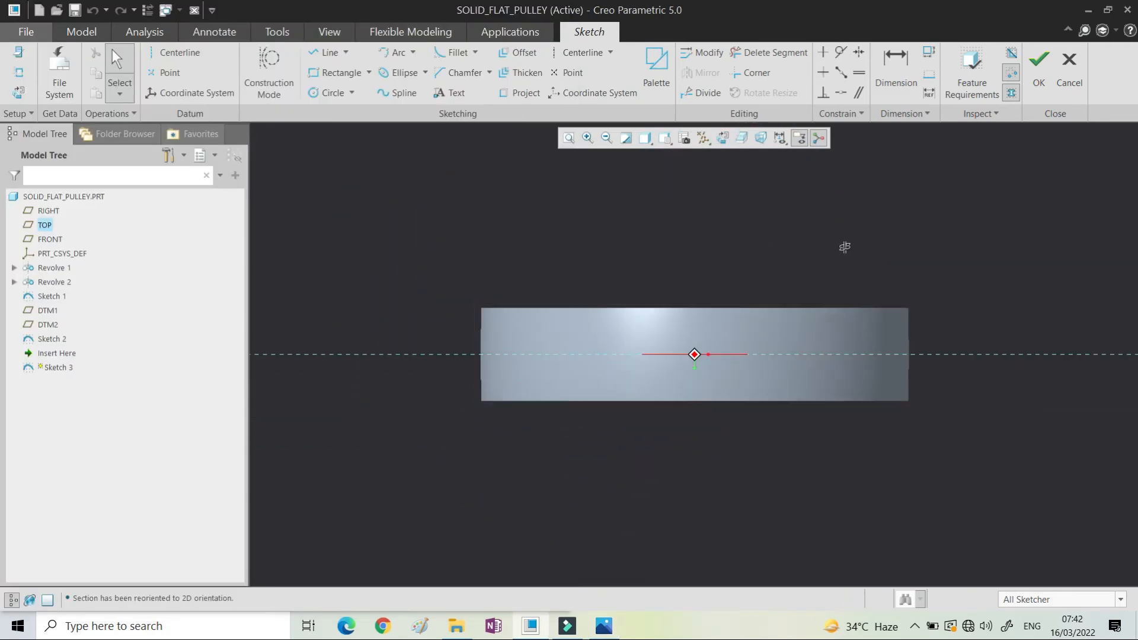
right_click(1031, 251)
left_click(896, 301)
scroll(839, 440, "up", 3)
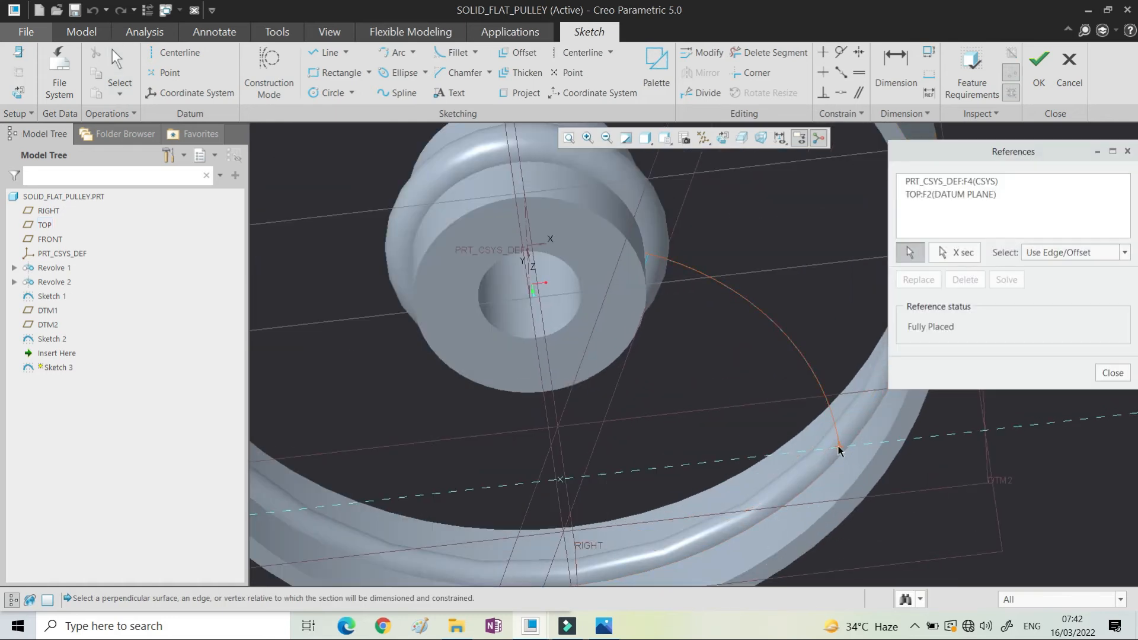
left_click(841, 446)
middle_click(939, 427)
middle_click(939, 427)
left_click(723, 138)
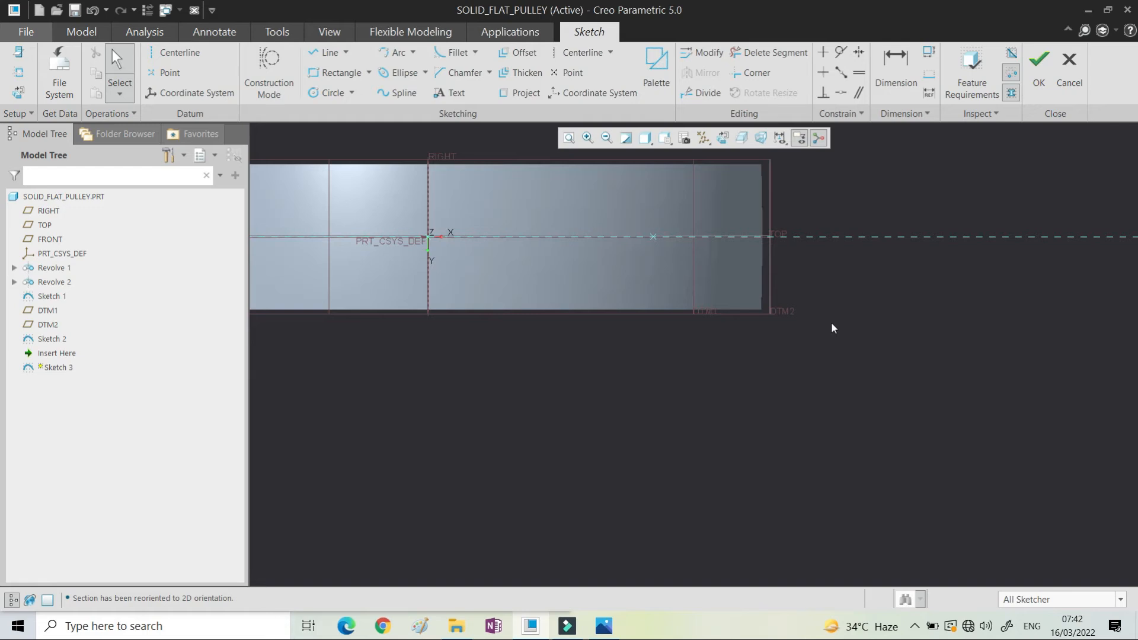
Step: Sketch a vertical and a horizontal centerline through the rim endpoint reference
left_click(582, 52)
left_click(654, 273)
left_click(559, 242)
middle_click(846, 314)
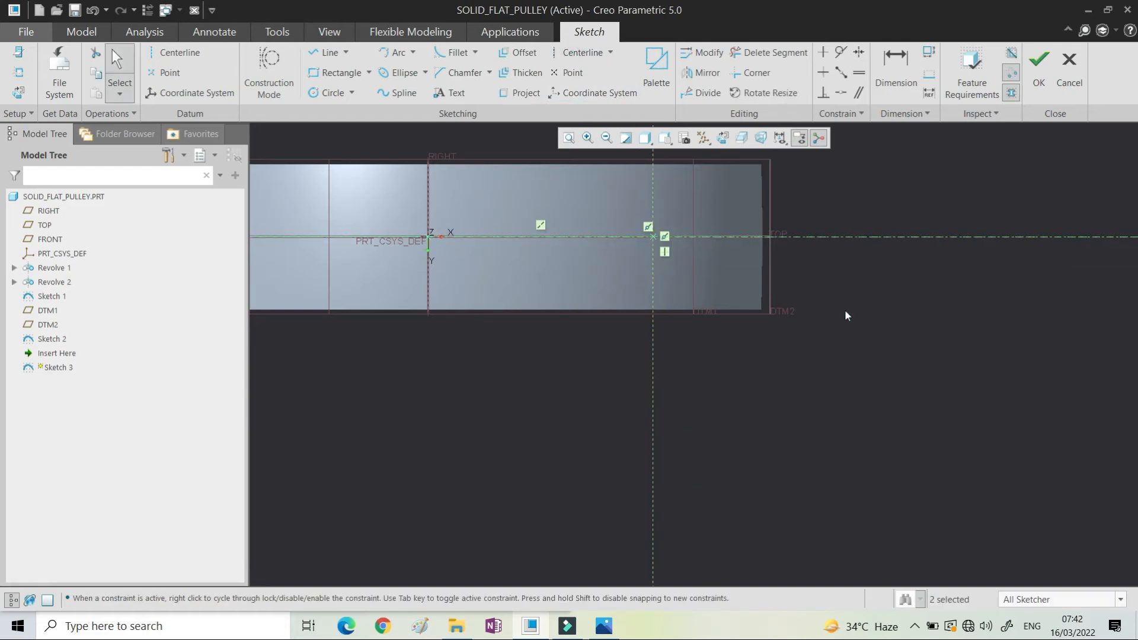
Step: Sketch an ellipse centred on the rim endpoint, with its longer axis horizontal along the centerline
left_click(398, 74)
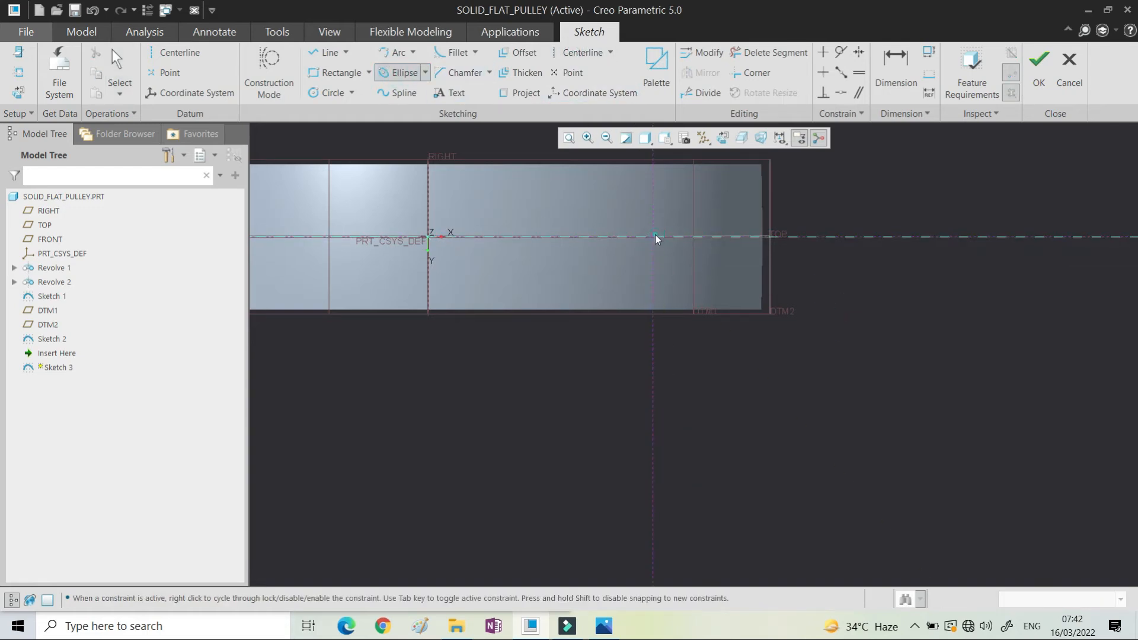
left_click(676, 236)
scroll(633, 223, "down", 4)
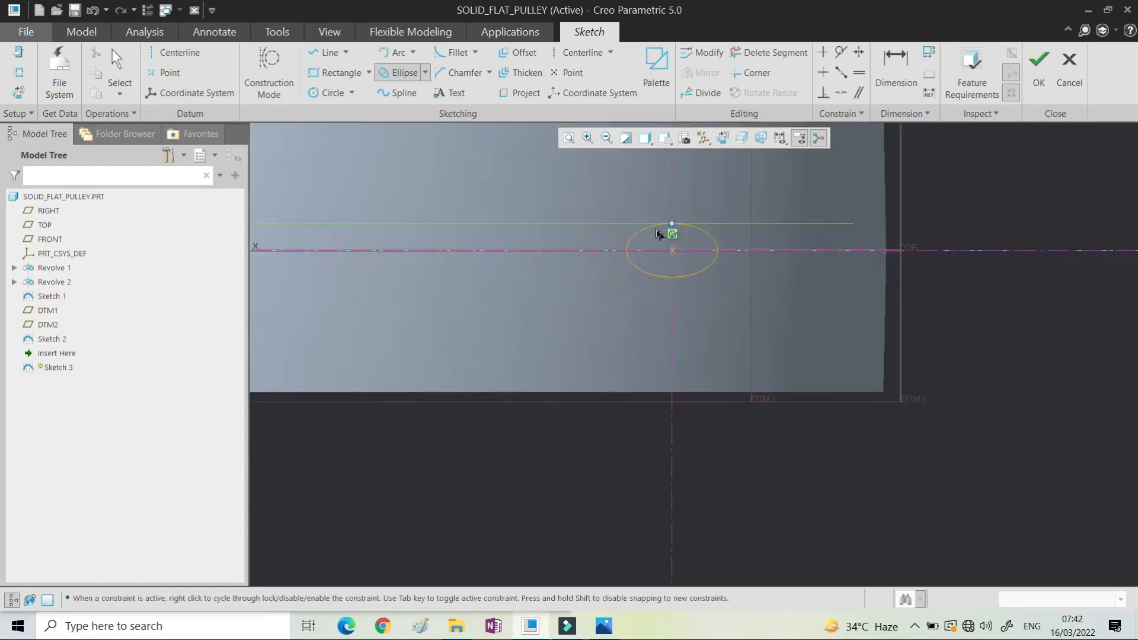
left_click(691, 235)
middle_click(764, 243)
Step: Set the rim-end ellipse's vertical axis to 16 mm and its horizontal axis to 38 mm, and finish the sketch
double_click(706, 258)
type("16")
key("Return")
double_click(670, 245)
type("38")
key("Return")
left_click_drag(664, 246, 658, 208)
left_click(1037, 67)
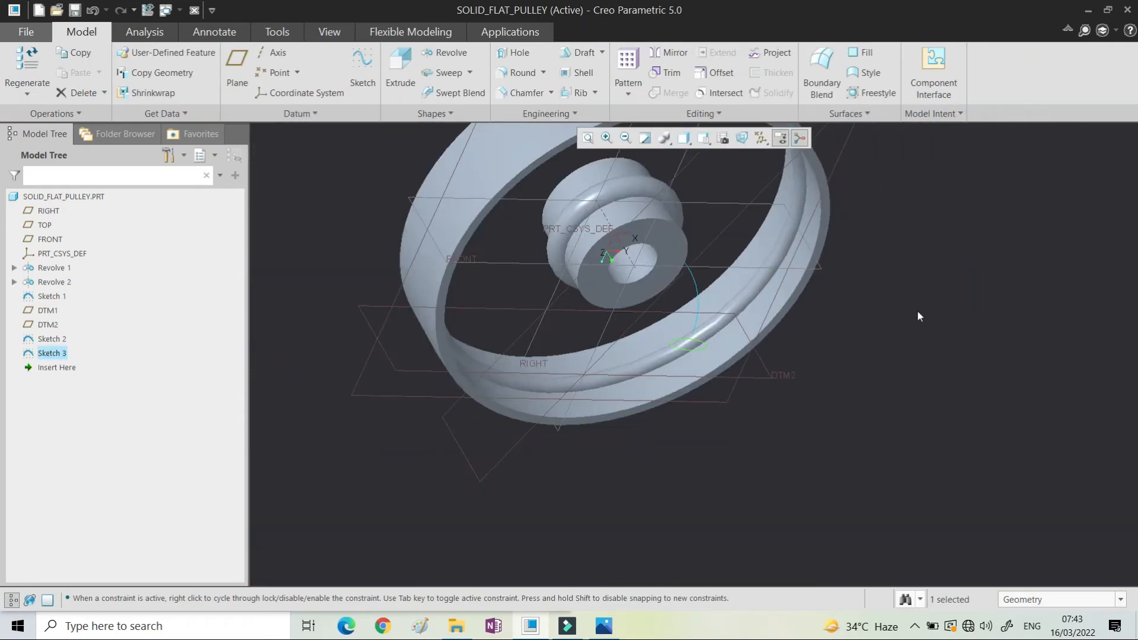
Step: Start a solid Swept Blend with the arm arc as its trajectory
left_click(917, 311)
scroll(738, 297, "down", 2)
mouse_move(737, 297)
middle_mouse_down()
mouse_move(713, 283)
mouse_move(689, 296)
middle_mouse_up()
scroll(695, 290, "up", 2)
left_click(457, 93)
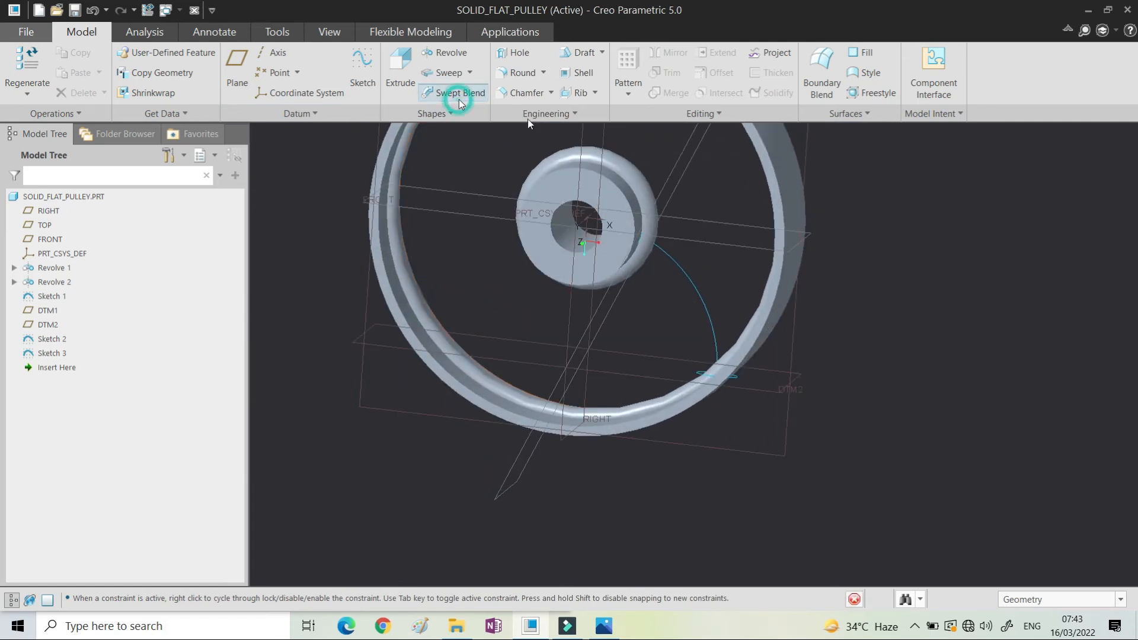
scroll(650, 244, "down", 2)
left_click(663, 256)
left_click(104, 113)
Step: Use selected sections, with the hub-end ellipse as Section 1 and the rim-end ellipse as Section 2, and complete the swept blend
left_click(155, 116)
left_click(191, 170)
left_click(624, 231)
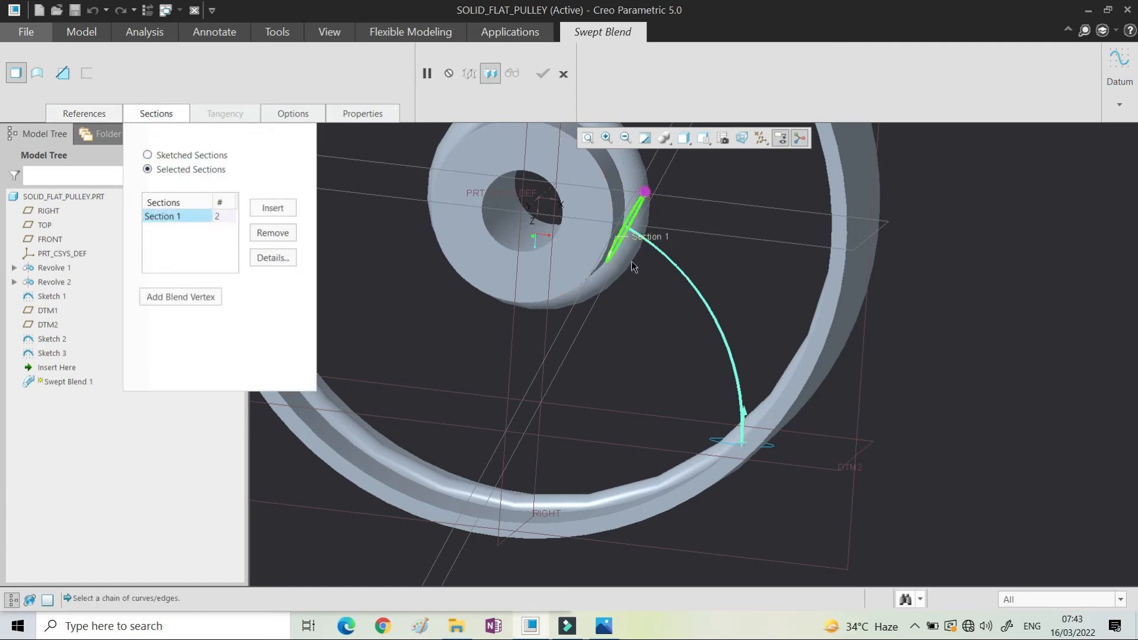
left_click(272, 209)
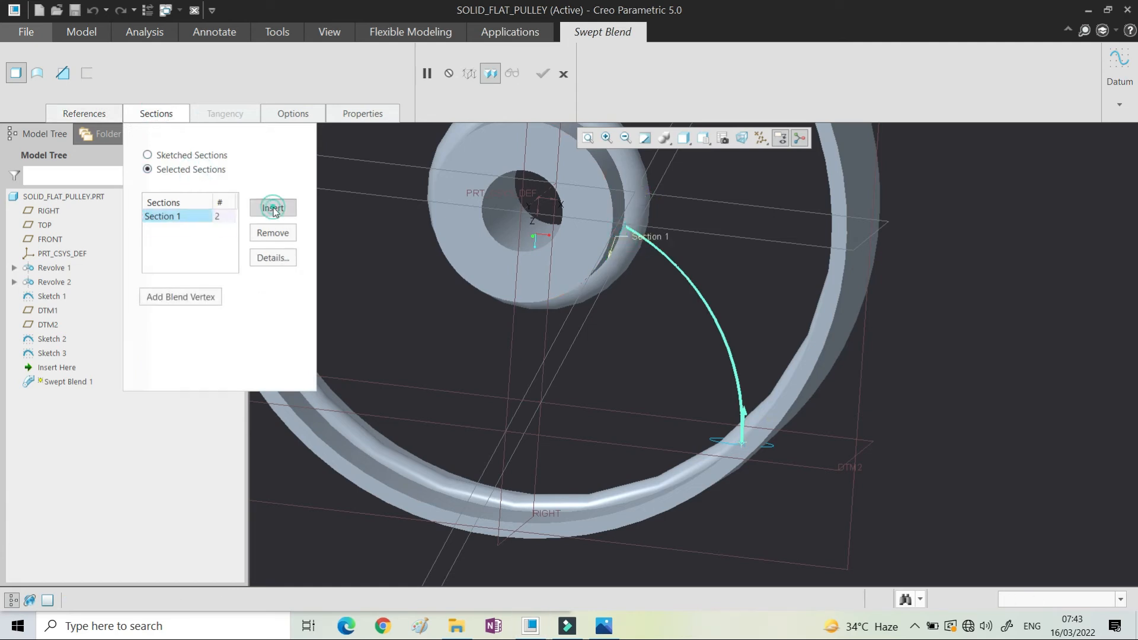
left_click(722, 445)
middle_click_drag(626, 268, 640, 237)
scroll(651, 240, "down", 3)
scroll(640, 237, "up", 3)
scroll(960, 294, "down", 2)
middle_click_drag(791, 239, 630, 282)
middle_click(935, 240)
Step: Reopen the arm's swept blend for editing, enter 0 for the values at its trajectory ends, and complete it
left_click(77, 369)
left_click(89, 288)
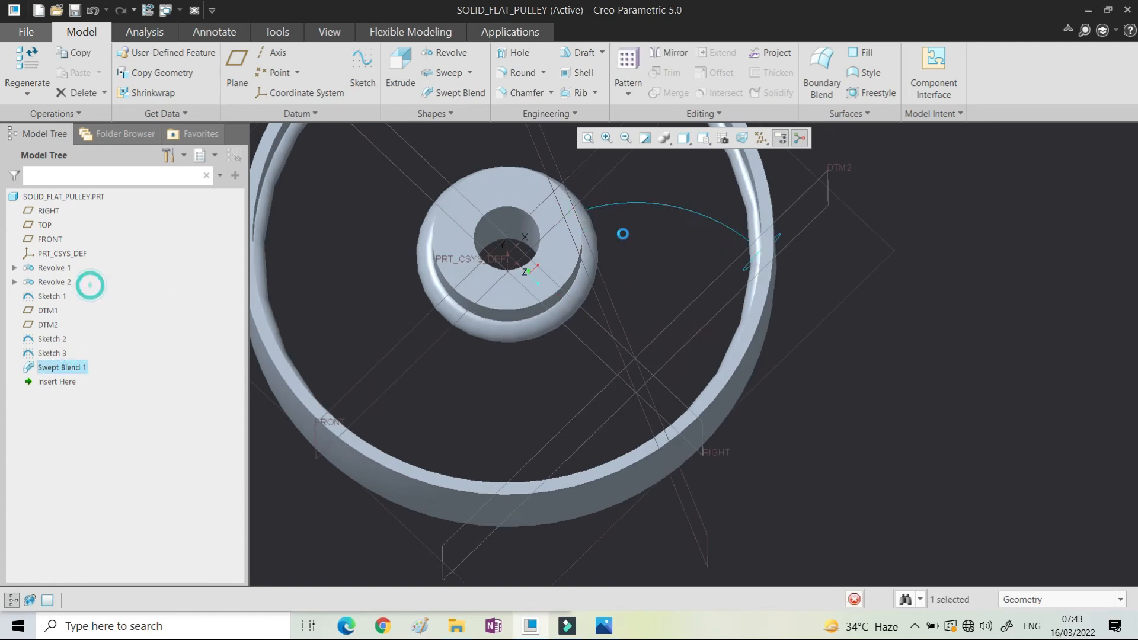
middle_click_drag(768, 285, 771, 245)
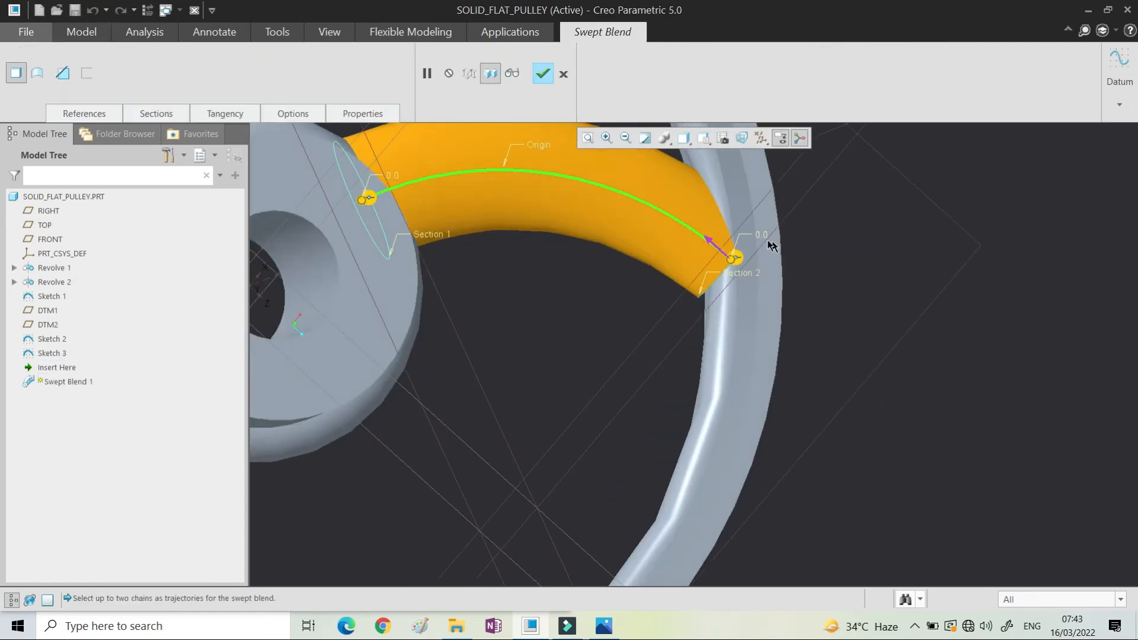
type("0")
key("Return")
double_click(783, 252)
type("0")
key("Return")
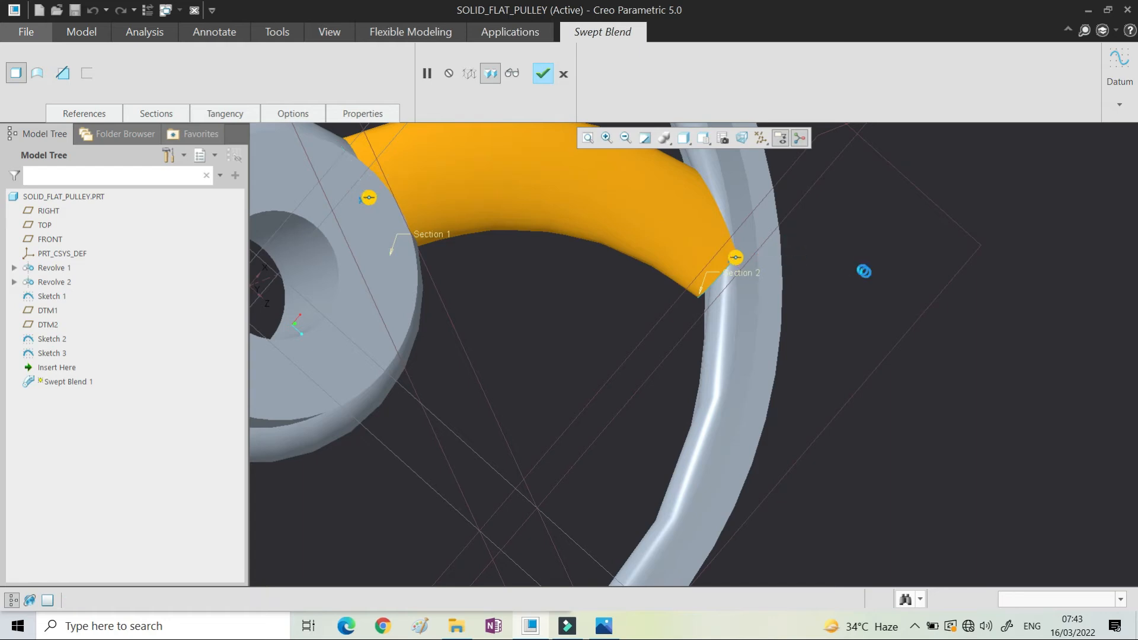
middle_click(867, 273)
Step: Examine where the arm's end face meets the inside of the rim
scroll(731, 257, "up", 4)
scroll(732, 258, "down", 2)
middle_click_drag(734, 259, 634, 324)
scroll(649, 299, "down", 2)
scroll(723, 392, "down", 2)
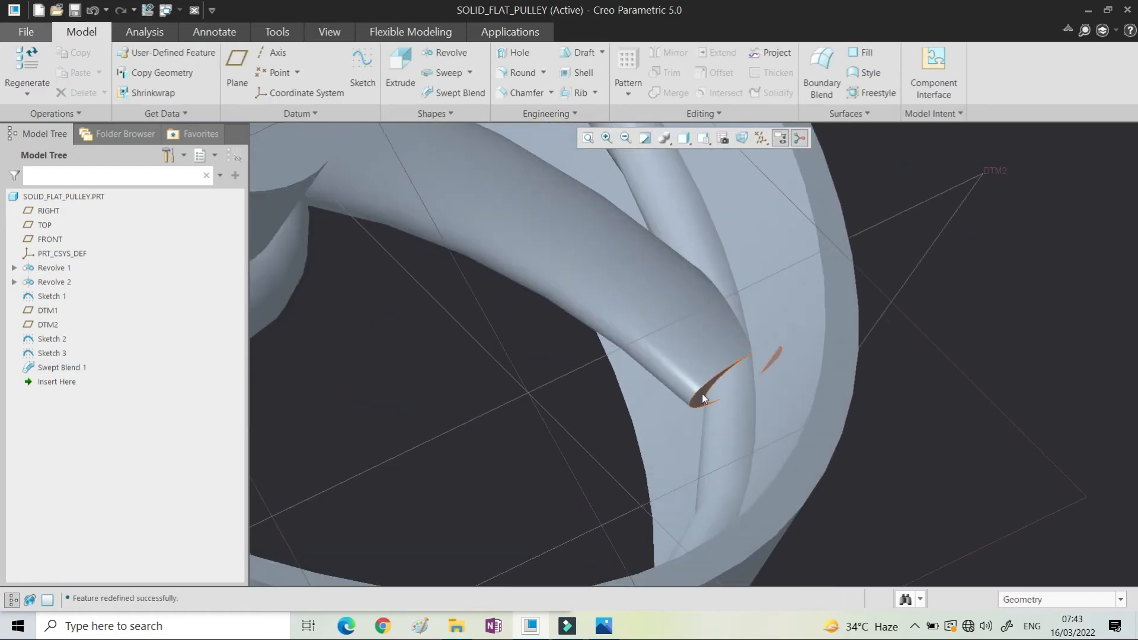
left_click(703, 398)
scroll(734, 379, "up", 3)
middle_click_drag(733, 379, 914, 302)
left_click(912, 297)
Step: Examine the rim's outer face for arm material protruding through it
scroll(800, 352, "up", 3)
middle_click_drag(794, 361, 756, 269)
scroll(745, 249, "down", 5)
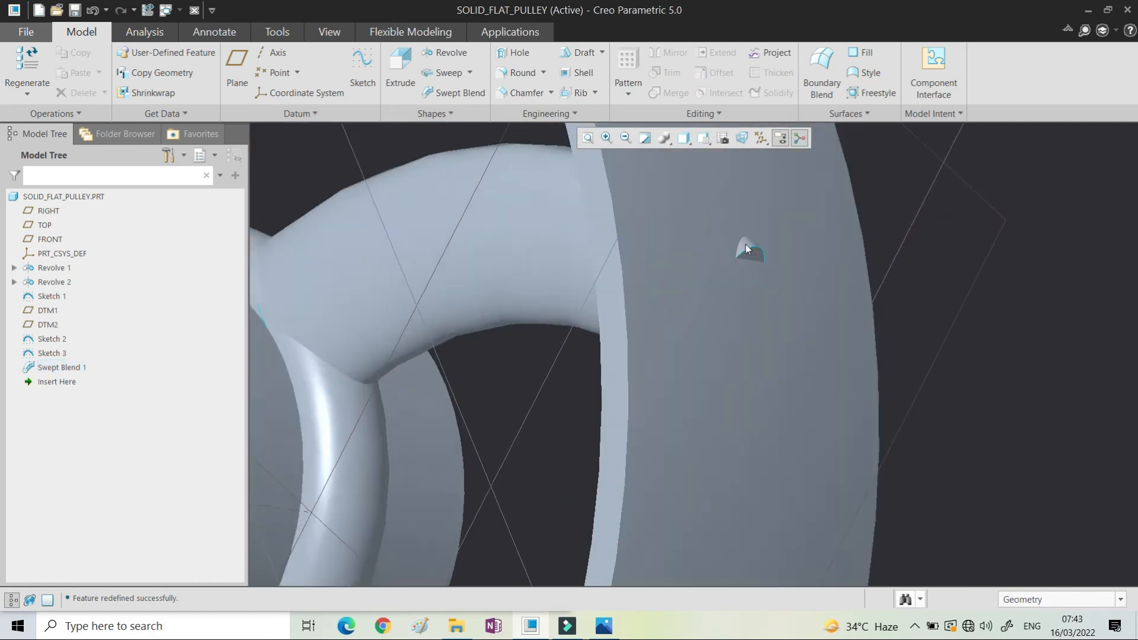
left_click(752, 267)
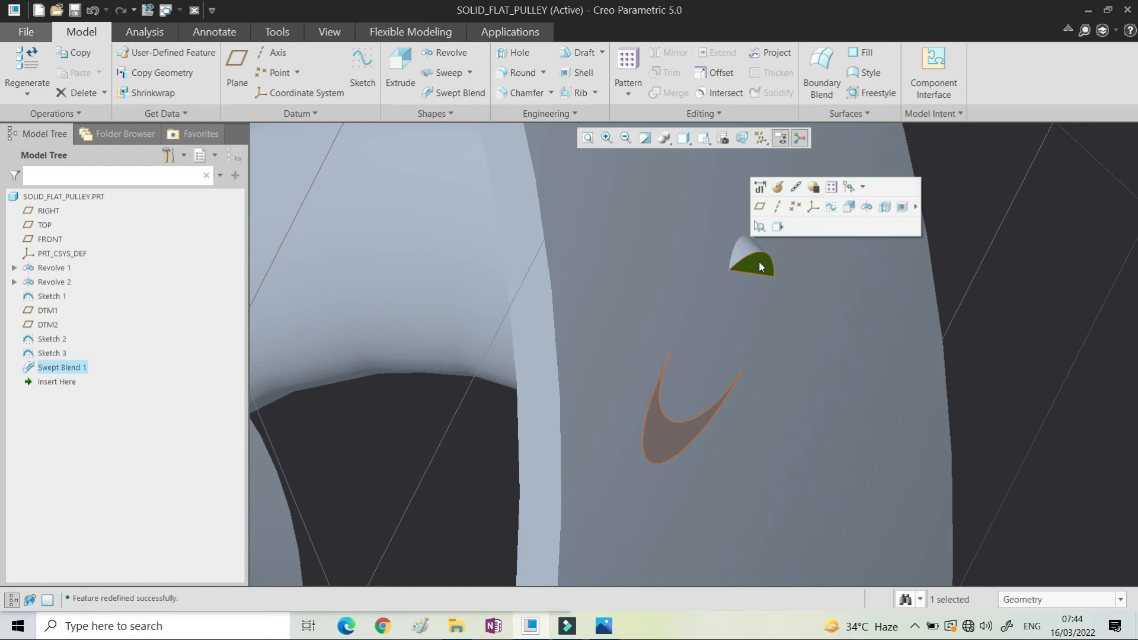
left_click(806, 290)
scroll(845, 317, "up", 2)
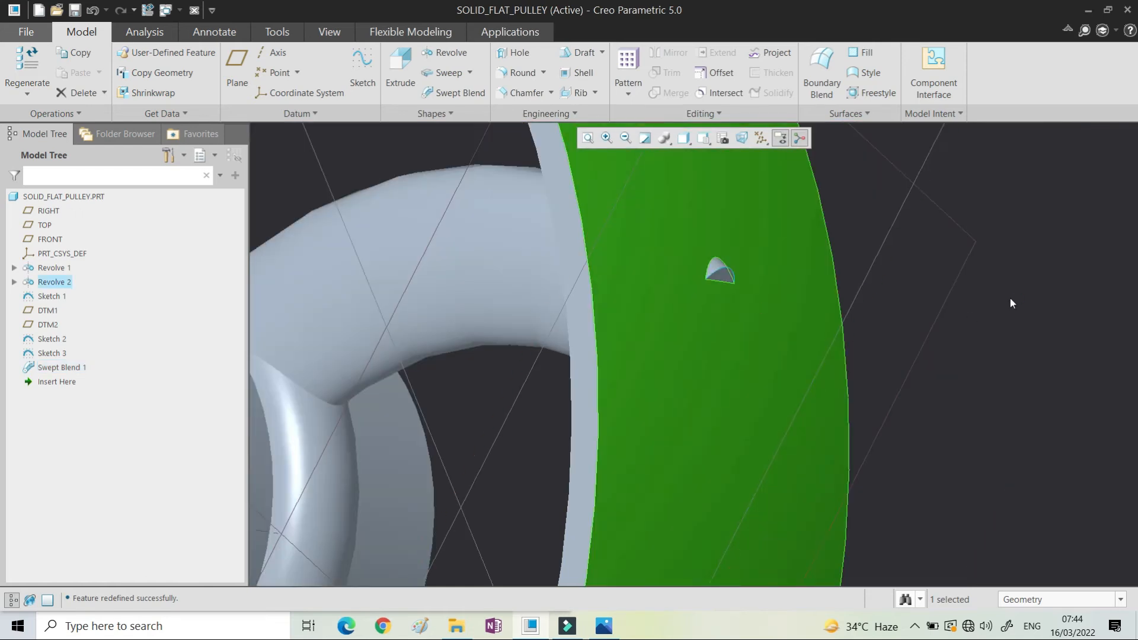
left_click(1010, 298)
Step: Try to extend the arm's rim-end face with an expand-type Offset of about 18.2 mm
scroll(717, 283, "up", 3)
middle_click_drag(717, 282, 794, 237)
scroll(794, 379, "down", 3)
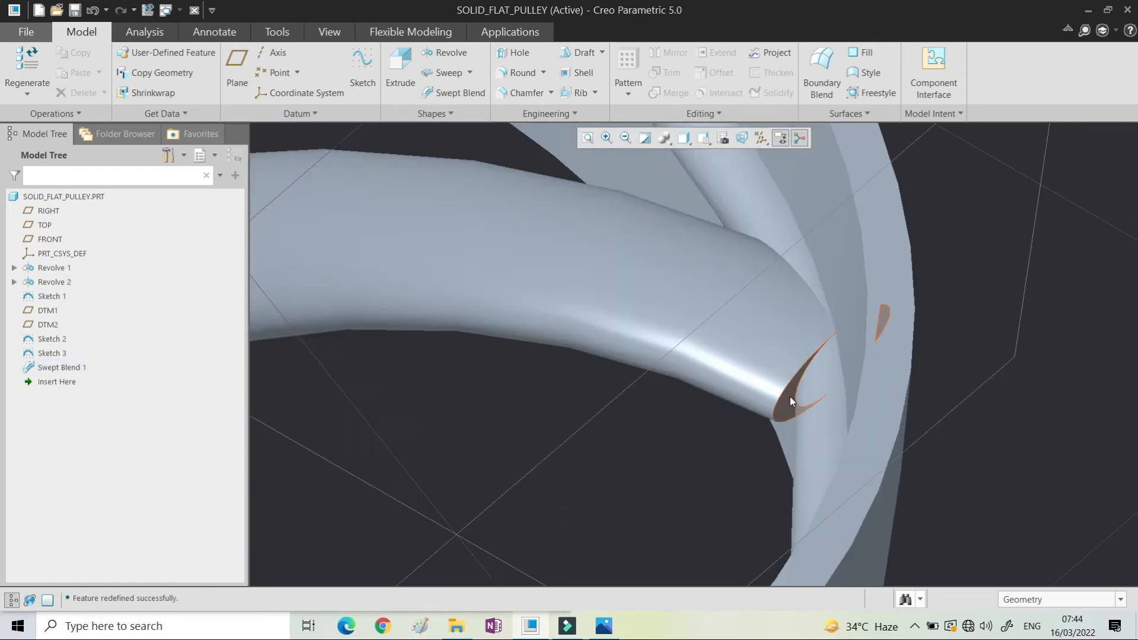
left_click(789, 394)
left_click(717, 72)
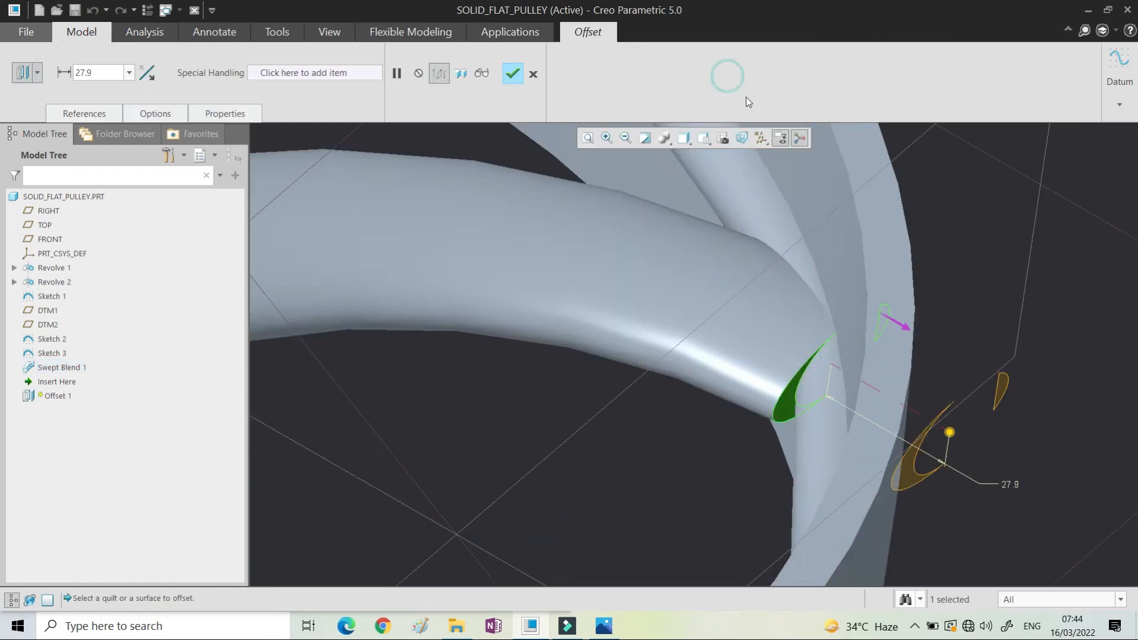
left_click(38, 73)
left_click(24, 137)
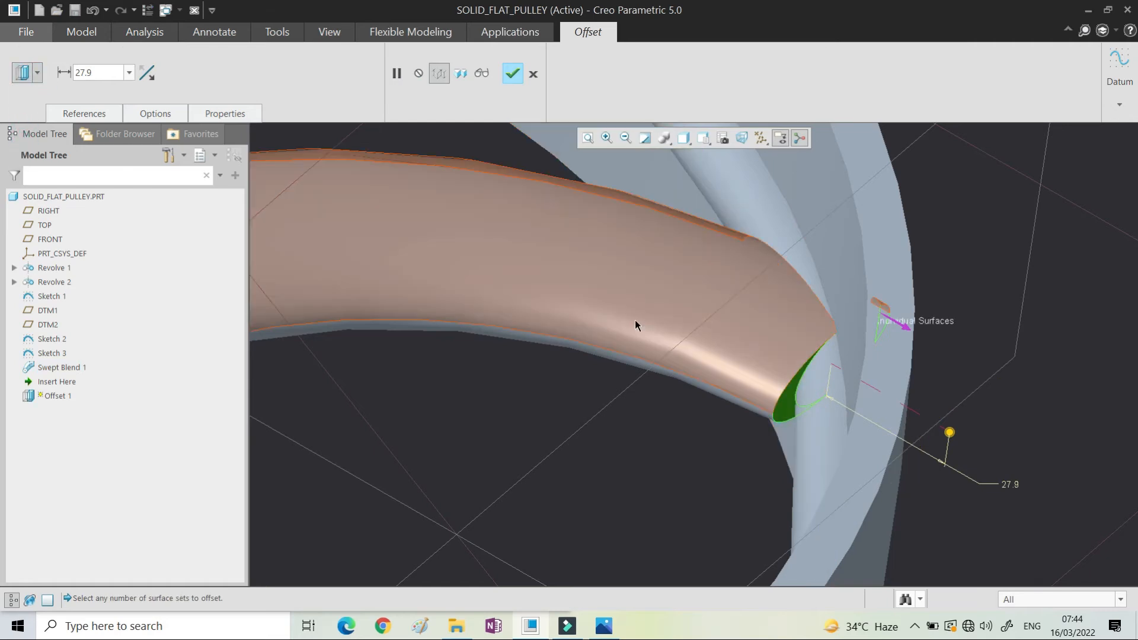
scroll(762, 343, "up", 4)
left_click_drag(759, 337, 767, 343)
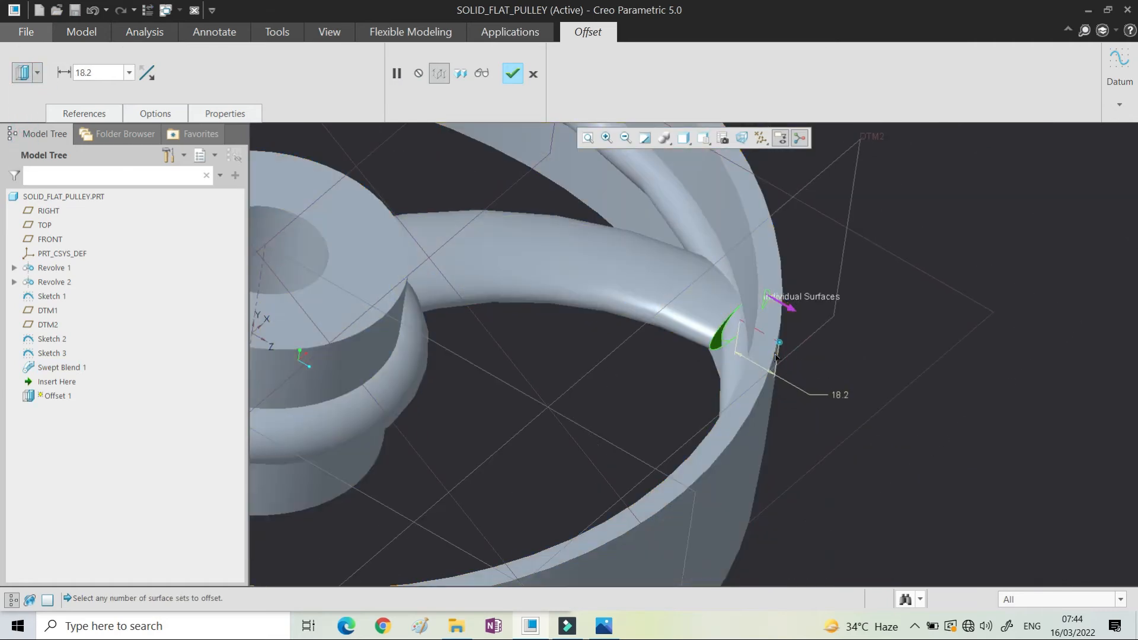
middle_click(906, 350)
Step: Inspect the extended arm end from several sides and delete the offset feature
middle_click_drag(776, 305, 671, 365)
middle_click_drag(696, 379, 751, 382)
scroll(547, 319, "down", 3)
scroll(750, 382, "up", 5)
middle_click_drag(698, 343, 601, 344)
scroll(656, 322, "down", 3)
scroll(670, 326, "up", 5)
scroll(714, 273, "down", 5)
key("Delete")
Step: Examine the arm's rim-end face and locate its two ellipse section sketches on the model
left_click(517, 332)
scroll(796, 271, "up", 5)
middle_click_drag(740, 290, 703, 305)
scroll(693, 313, "down", 5)
left_click(703, 318)
scroll(747, 339, "up", 4)
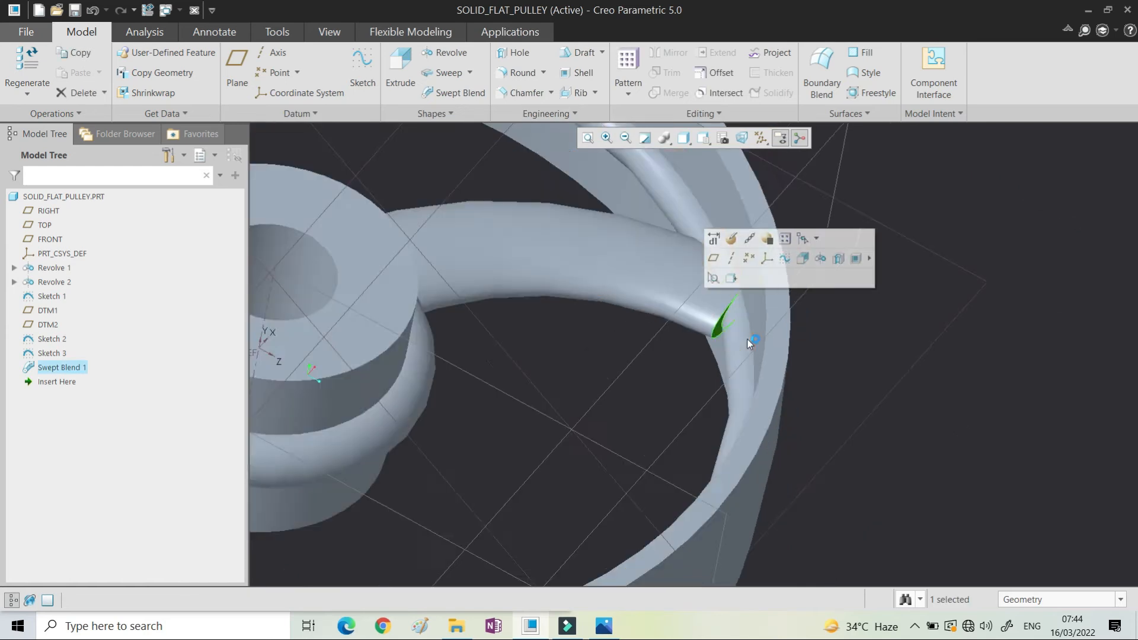
left_click(66, 340)
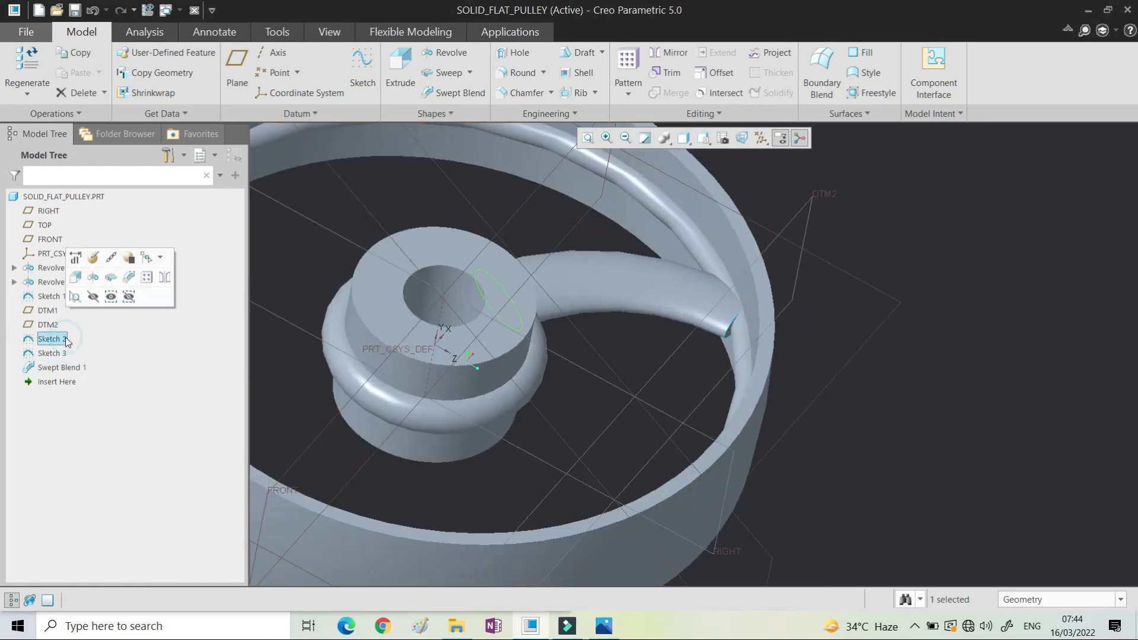
left_click(59, 353)
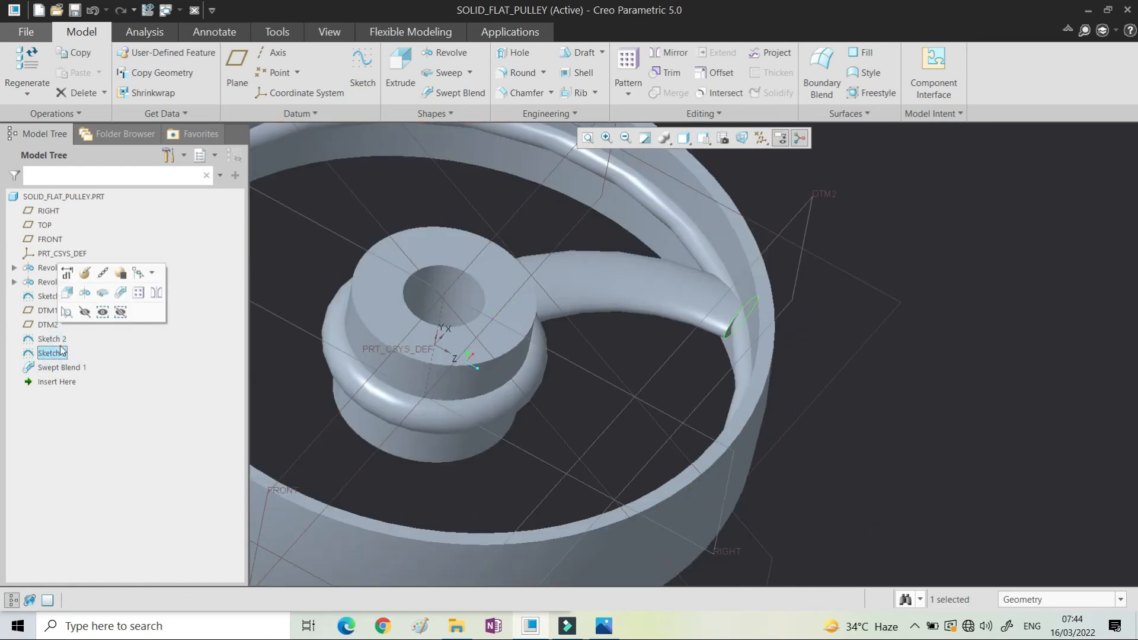
Step: Redefine Sketch 1 by replacing its REVOLVE_2 surface reference with the rim's outer edge, and finish the sketch
left_click(39, 296)
left_click(63, 214)
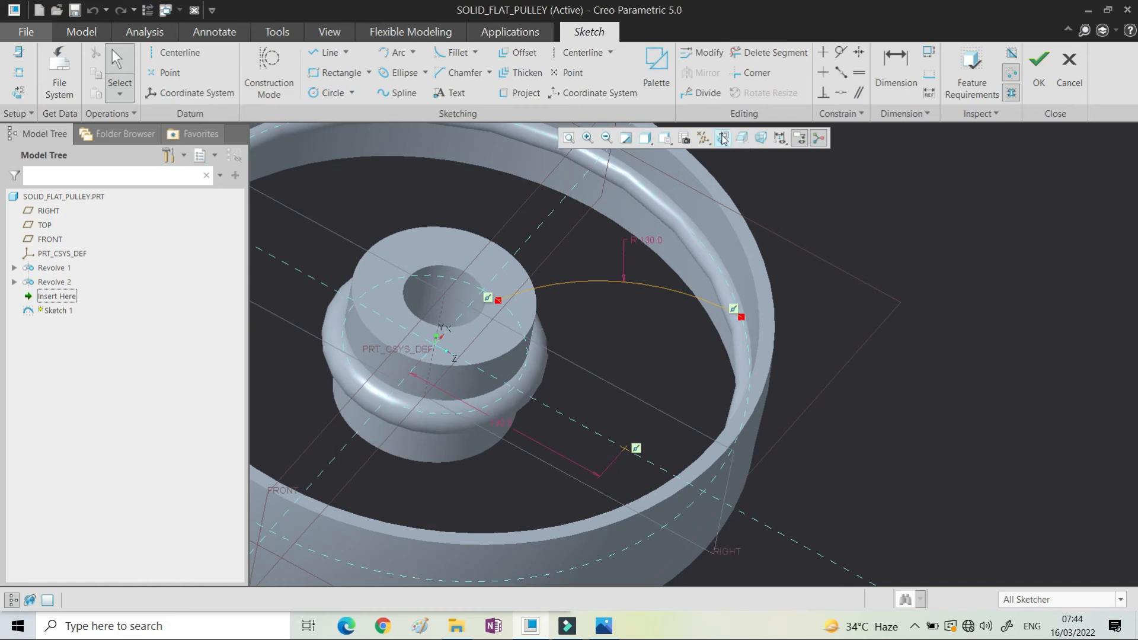
left_click(723, 139)
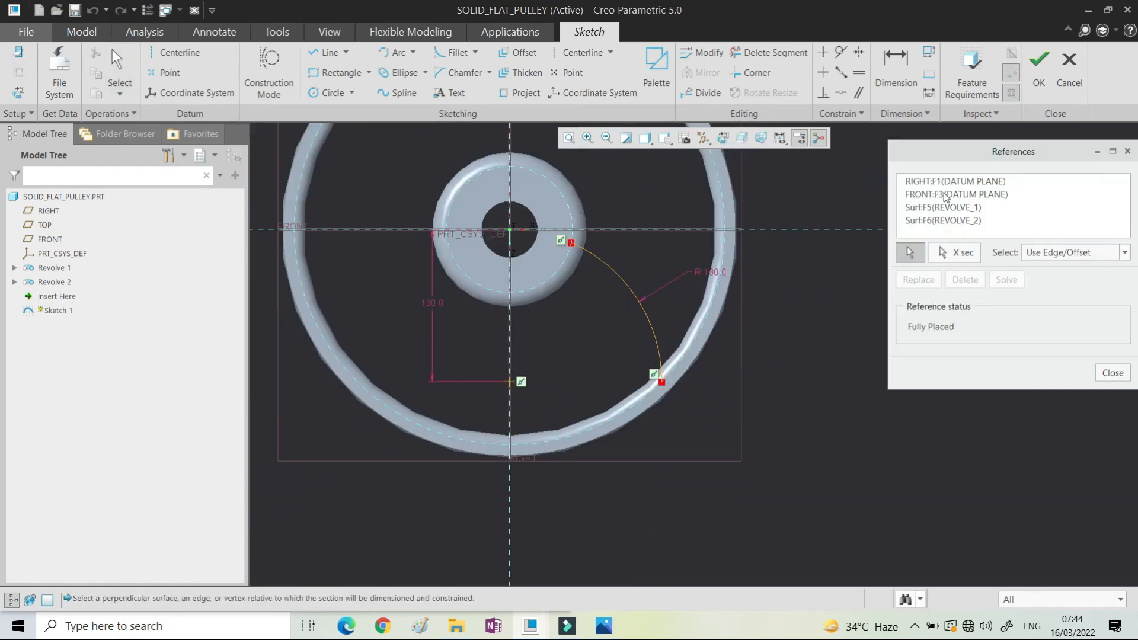
left_click(949, 208)
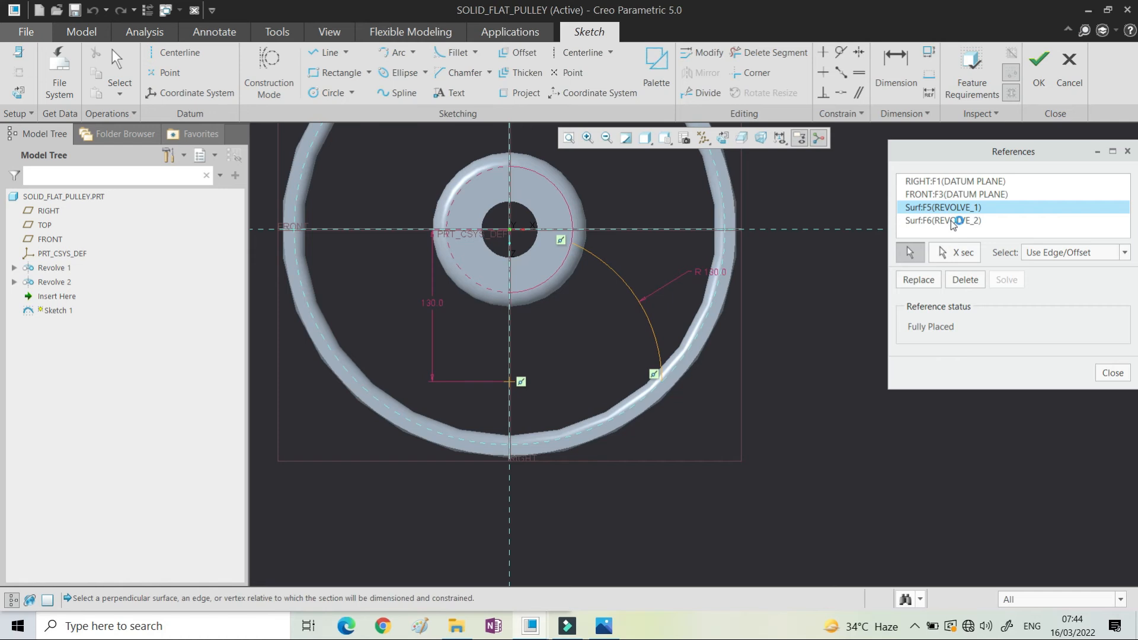
left_click(953, 221)
left_click(930, 283)
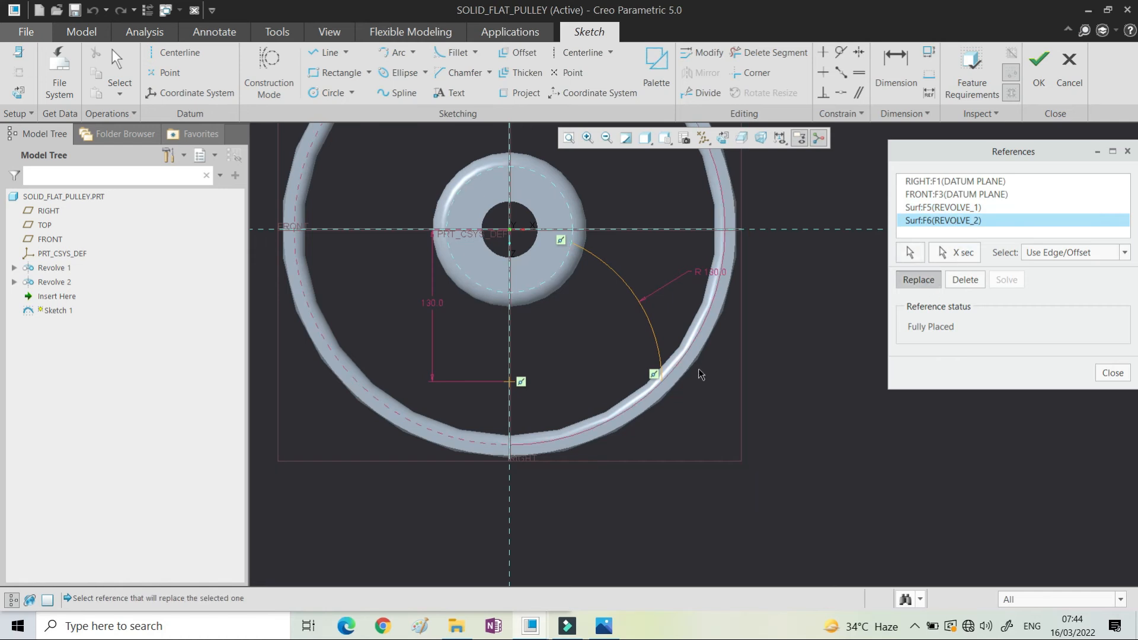
scroll(676, 388, "down", 3)
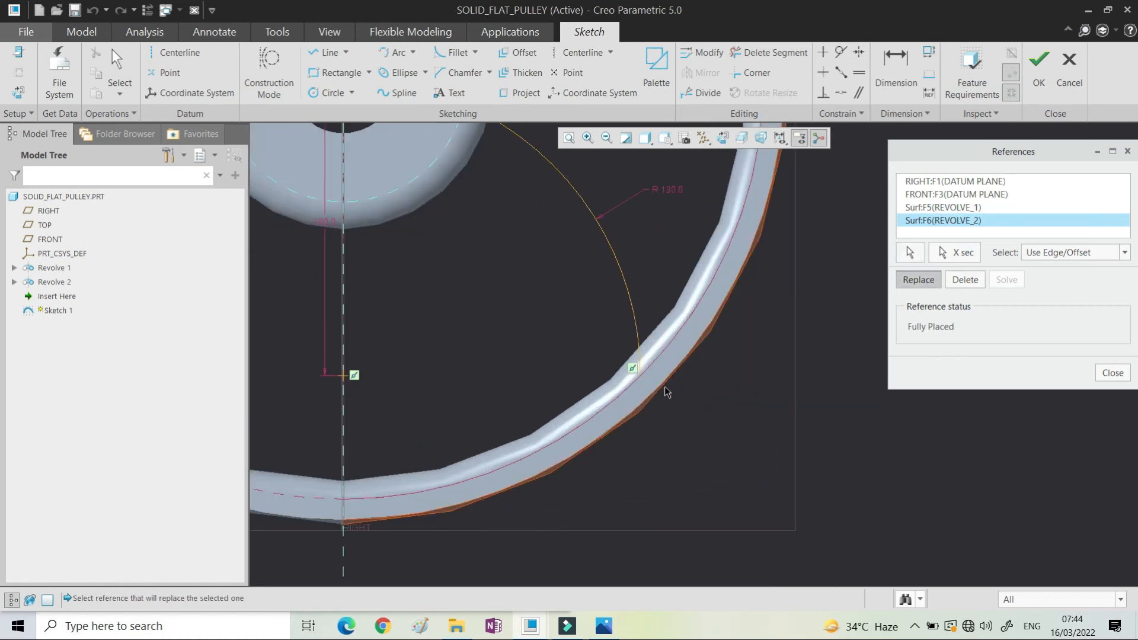
left_click(655, 399)
left_click(1010, 281)
left_click(1106, 372)
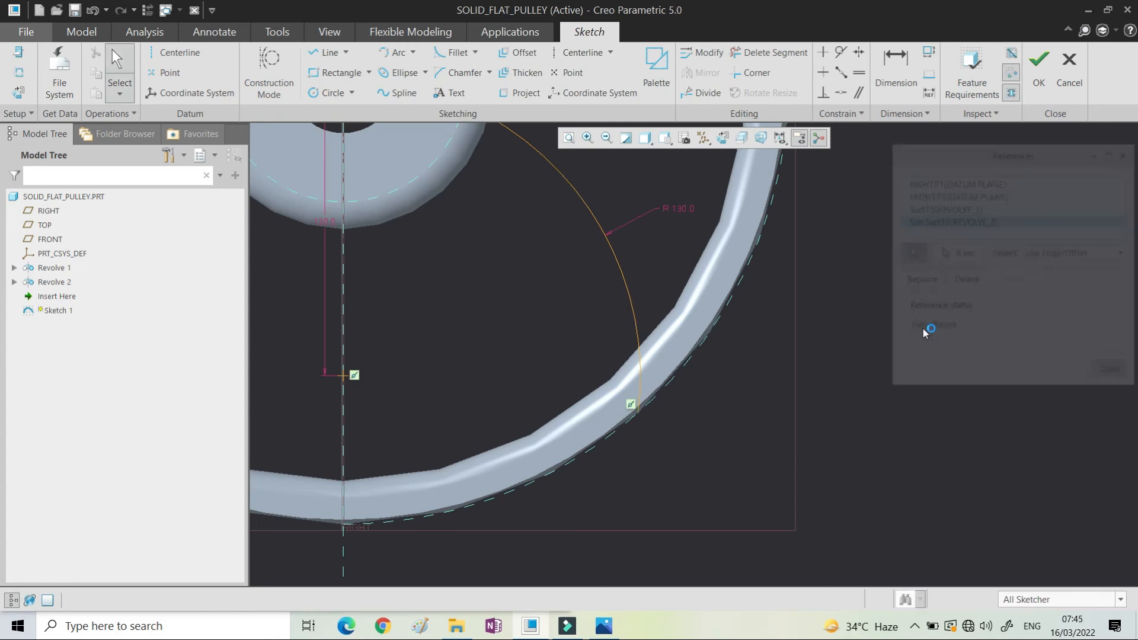
left_click(1036, 71)
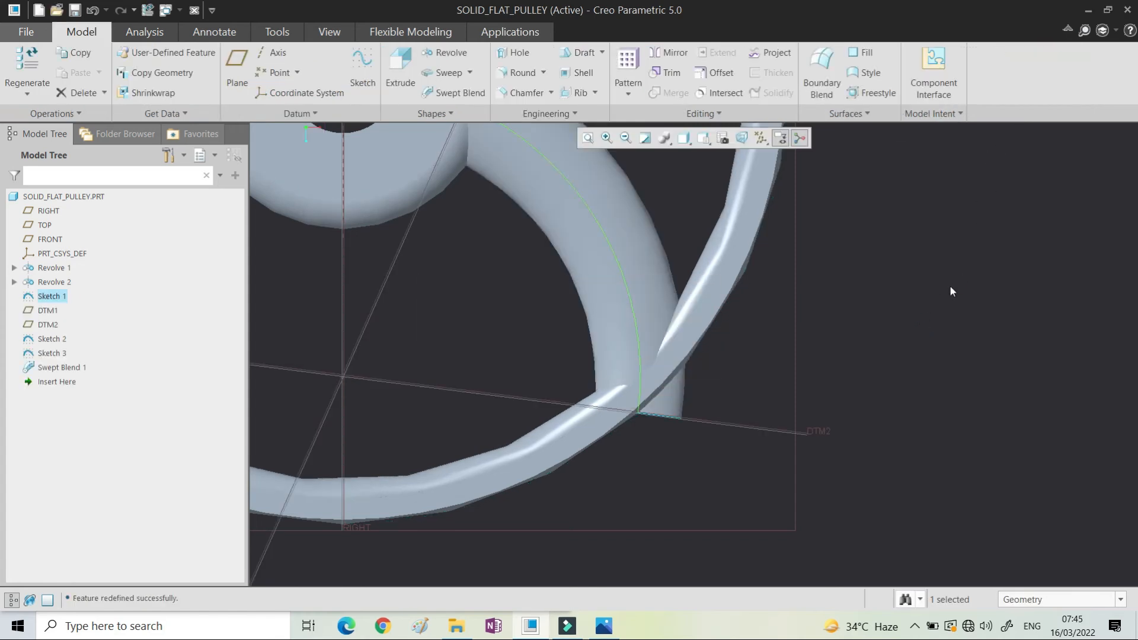
Step: Examine the rebuilt arm's rim end from several sides for material sticking out of the rim's outer face
middle_click_drag(854, 306, 711, 369)
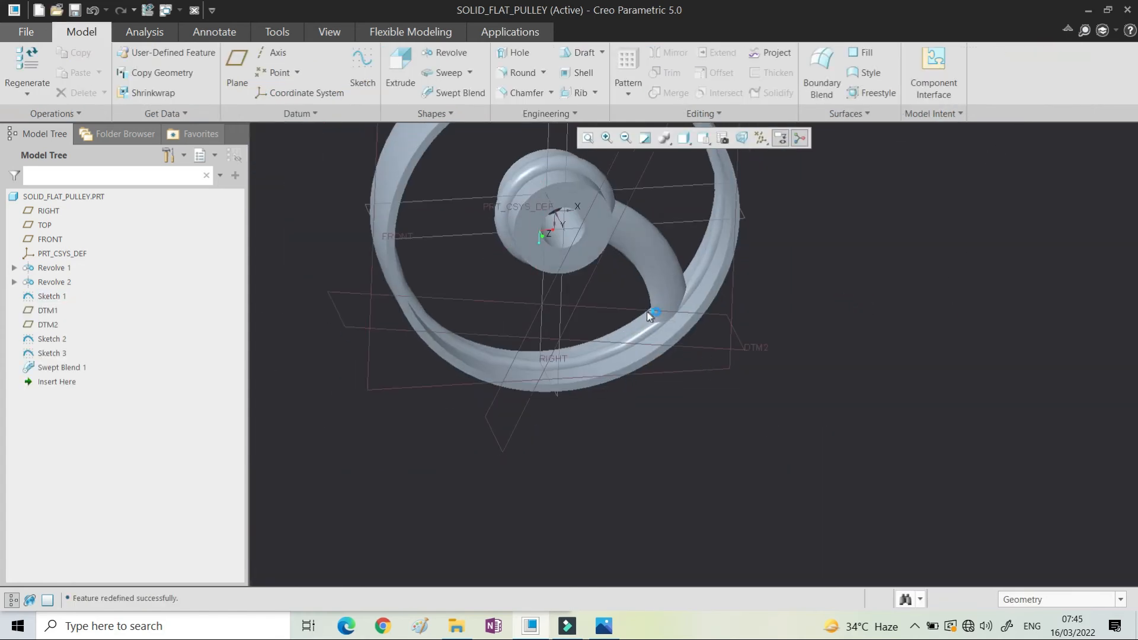
scroll(658, 311, "down", 5)
scroll(678, 336, "up", 3)
middle_click_drag(620, 250, 594, 222)
scroll(602, 269, "up", 5)
scroll(602, 269, "down", 4)
middle_click_drag(603, 270, 686, 287)
scroll(699, 293, "down", 3)
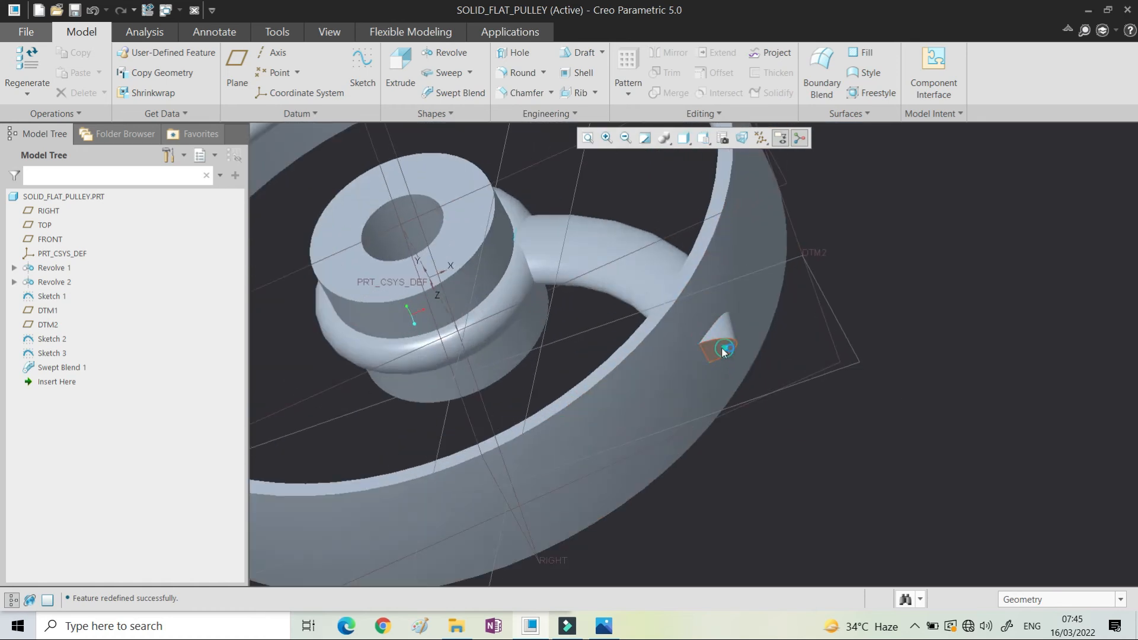
Step: Remove the arm's end face protruding through the rim's outer surface with the Remove command
left_click(721, 347)
scroll(628, 355, "up", 5)
middle_click_drag(645, 351, 620, 393)
left_click(845, 112)
left_click(764, 115)
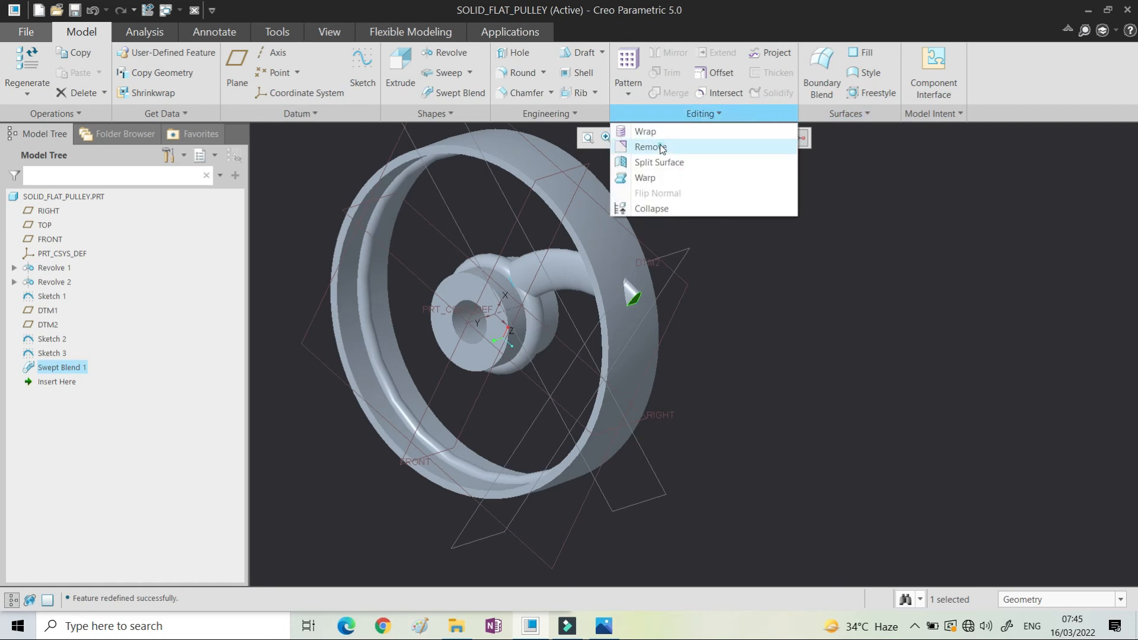
left_click(646, 144)
scroll(631, 295, "down", 4)
scroll(631, 295, "down", 2)
middle_click(636, 293)
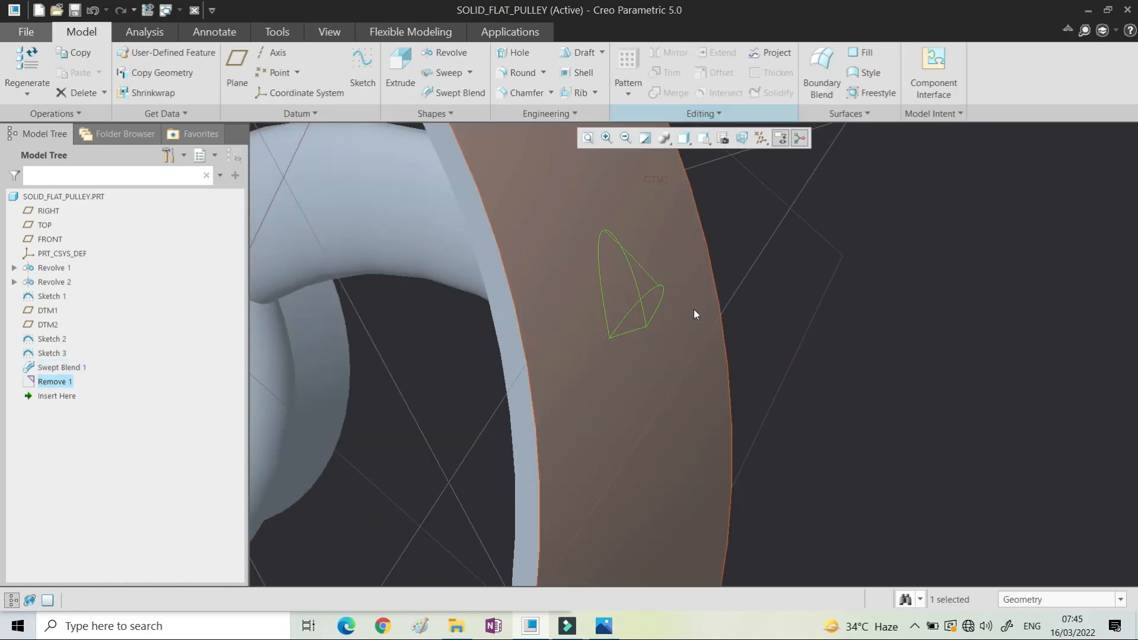
scroll(693, 308, "up", 4)
left_click(791, 290)
middle_click_drag(792, 290, 719, 265)
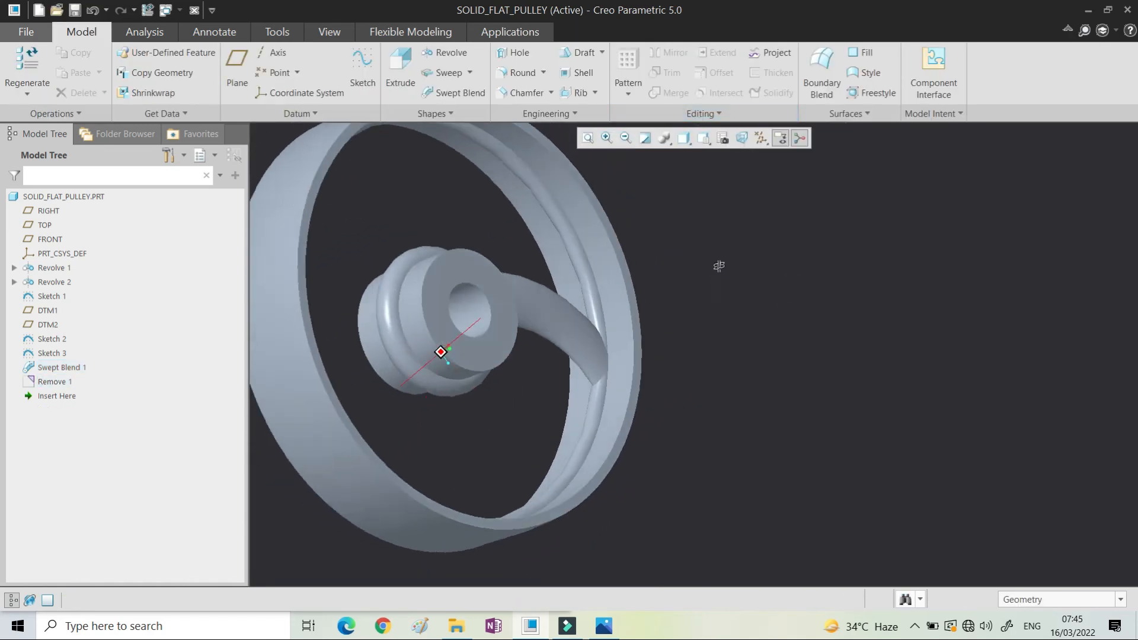
Step: Pattern the swept blend arm around the hub's axis with 4 members spaced 90 degrees apart
scroll(596, 329, "up", 3)
left_click(67, 372)
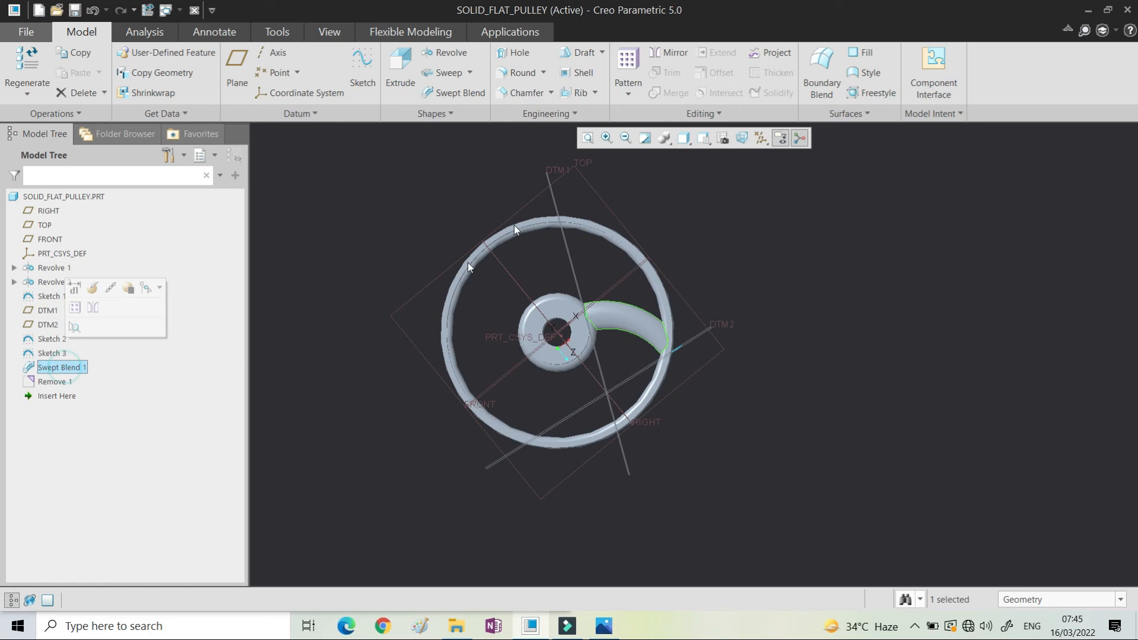
left_click(628, 93)
left_click(646, 113)
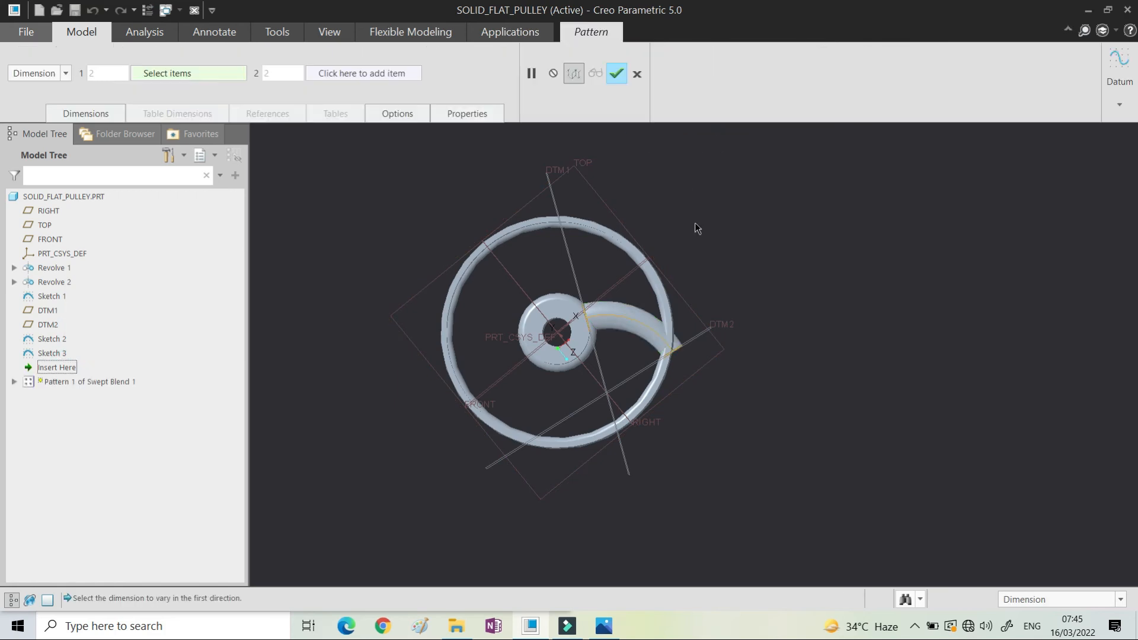
left_click(66, 73)
left_click(20, 114)
middle_click_drag(533, 335, 542, 344)
scroll(560, 335, "up", 3)
left_click(565, 323)
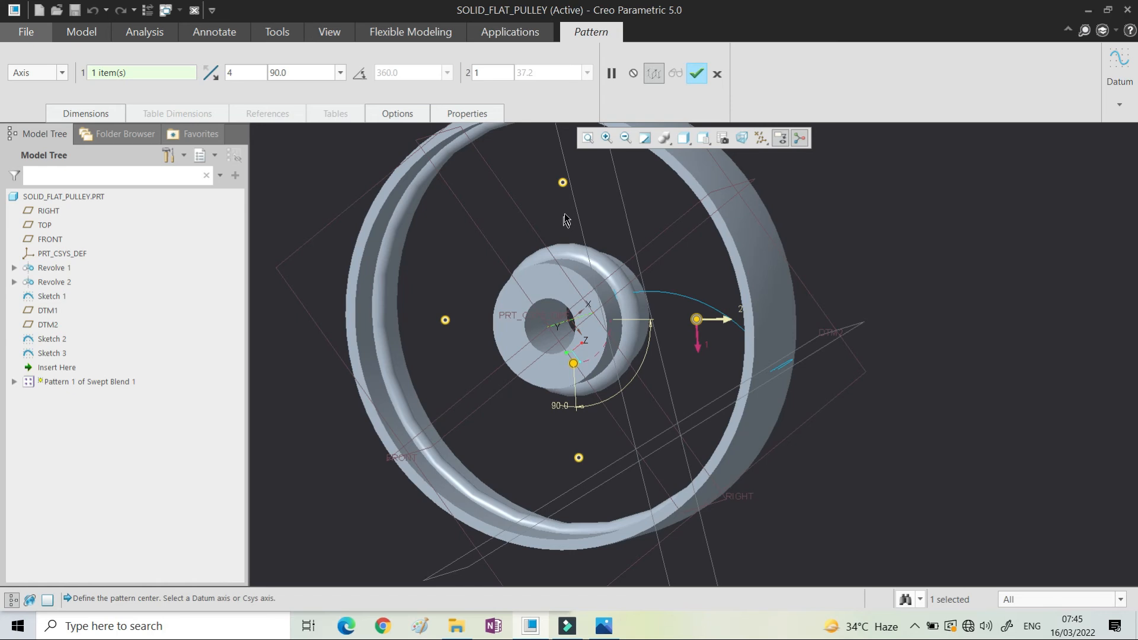
middle_click(564, 213)
Step: Pattern the Remove feature to follow the arm pattern, and check the rim from several sides
left_click(55, 381)
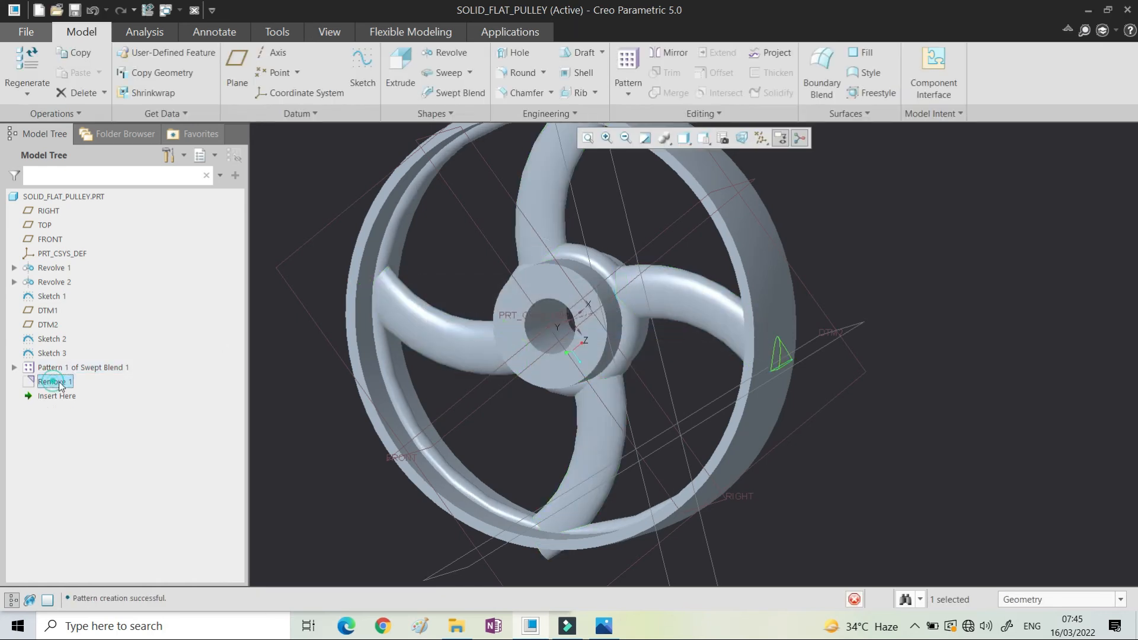
left_click(628, 65)
middle_click(892, 252)
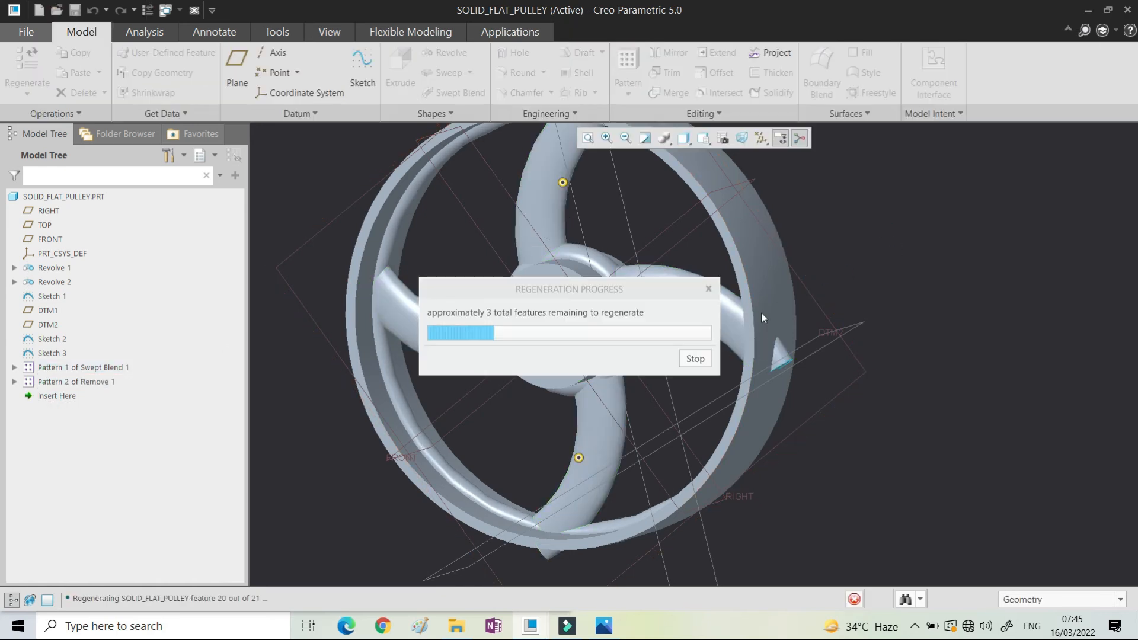
scroll(627, 358, "down", 3)
middle_click_drag(627, 357, 743, 234)
left_click(782, 230)
scroll(607, 285, "up", 2)
middle_click_drag(606, 286, 569, 300)
scroll(678, 332, "down", 2)
scroll(570, 301, "down", 4)
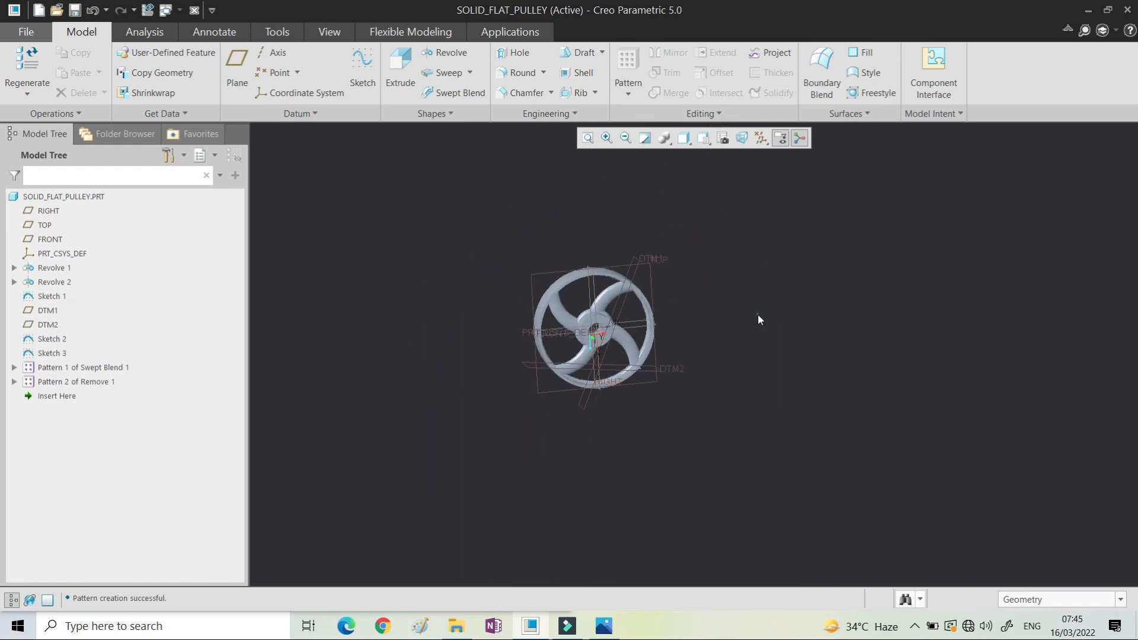
Step: Switch to the reference drawing in Photos and examine the parallel key way callouts and the hub views
left_click(604, 630)
left_click_drag(357, 405, 355, 267)
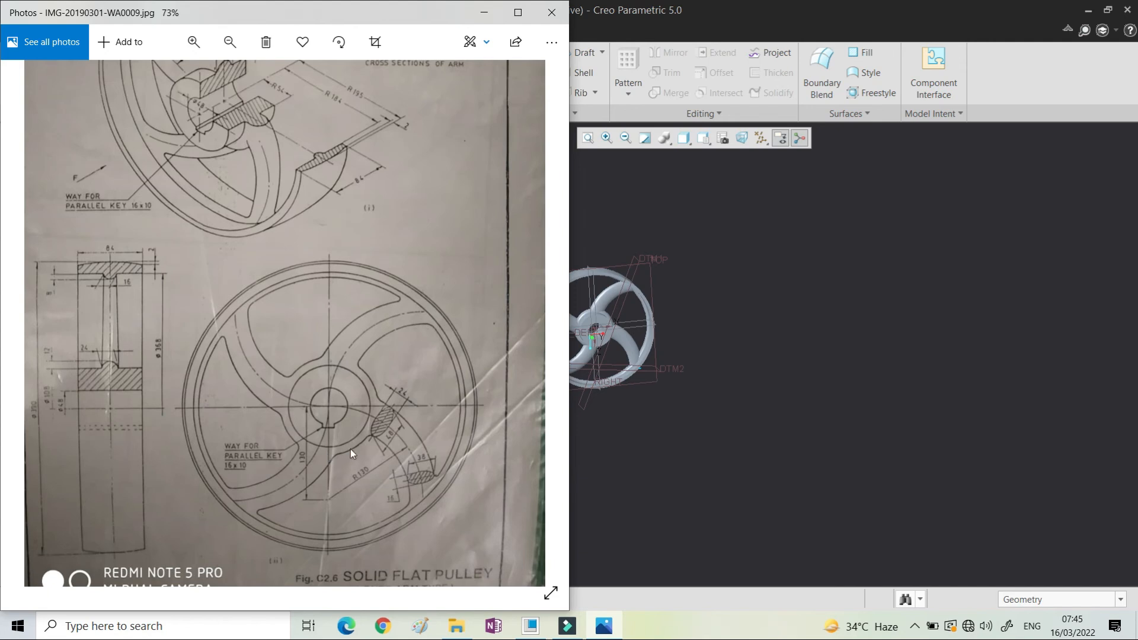
scroll(326, 451, "up", 3)
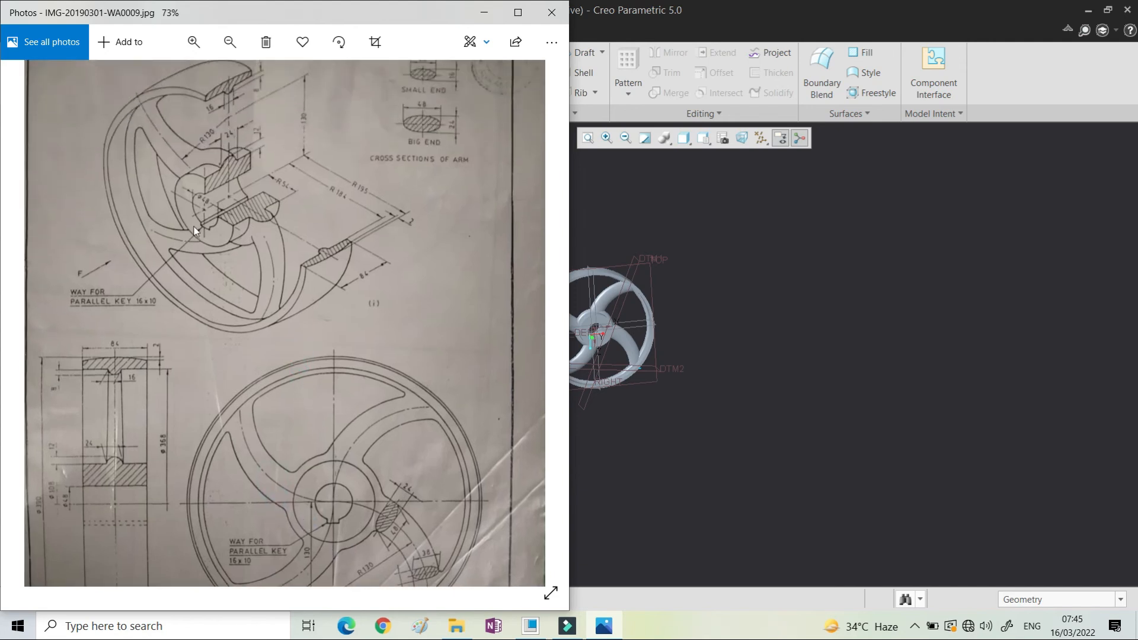
scroll(194, 226, "up", 3, "ctrl")
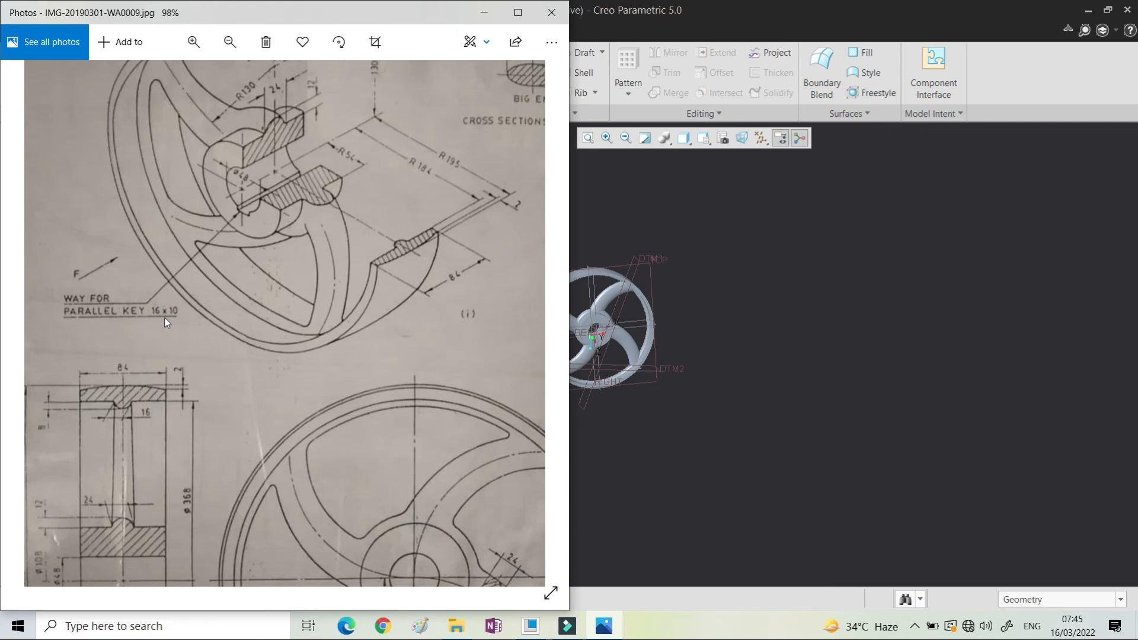
left_click_drag(165, 317, 168, 233)
left_click_drag(297, 417, 251, 286)
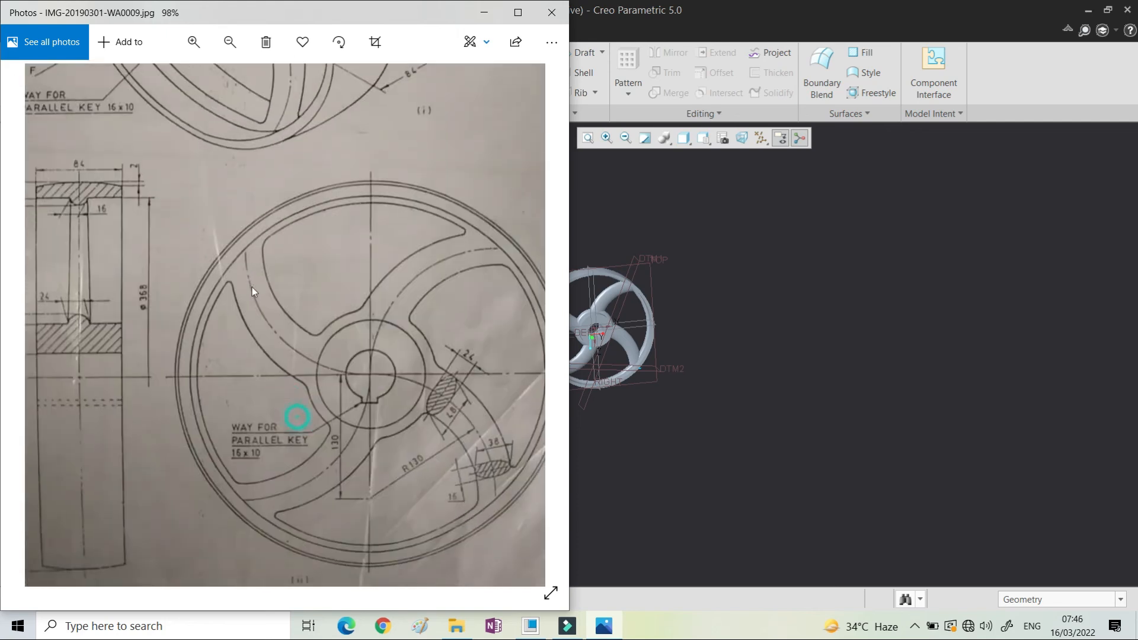
Step: Switch back to Creo Parametric and orient the view normal to the TOP datum plane
left_click(810, 241)
scroll(798, 280, "up", 3)
scroll(622, 294, "down", 2)
left_click(701, 138)
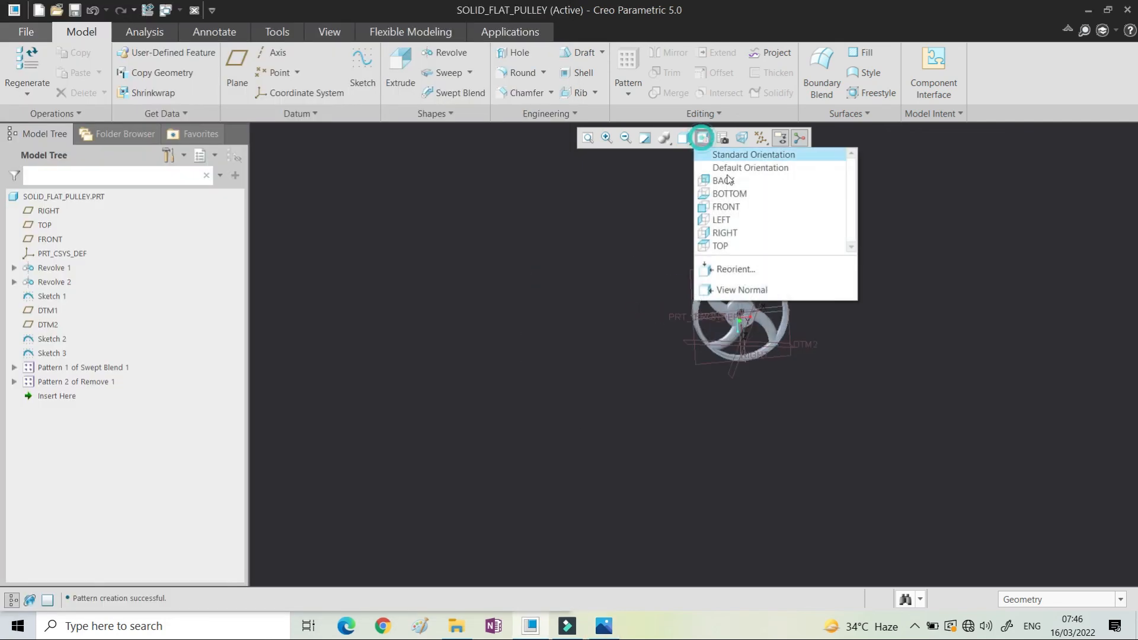
left_click(742, 289)
left_click(778, 352)
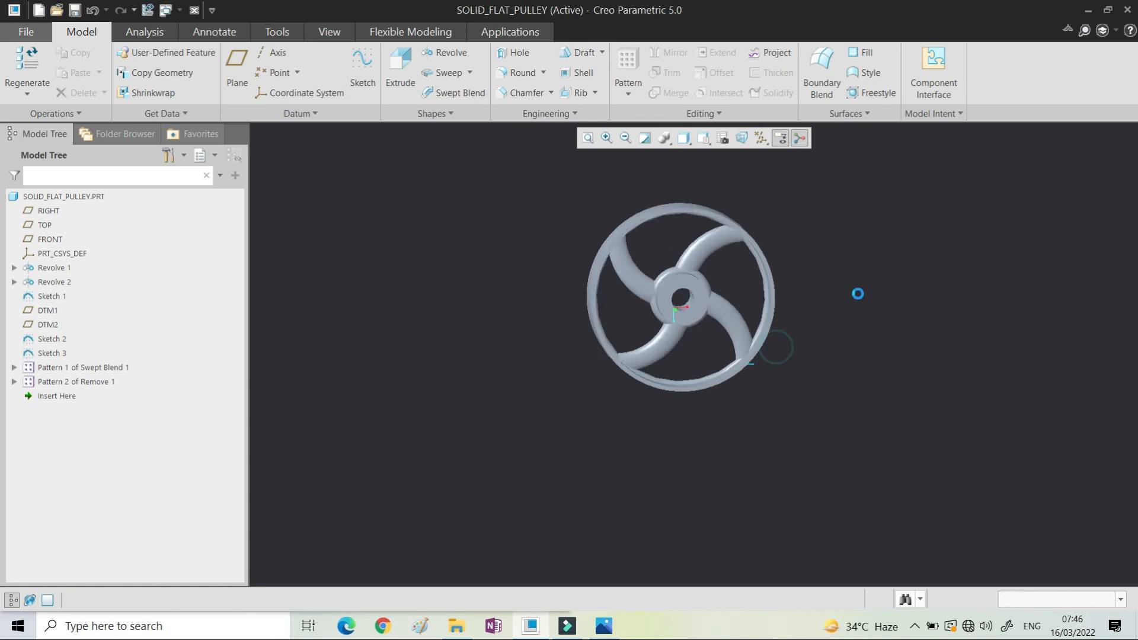
Step: Start an Extrude with its sketch on the hub's flat end face, viewed straight on
scroll(675, 307, "down", 5)
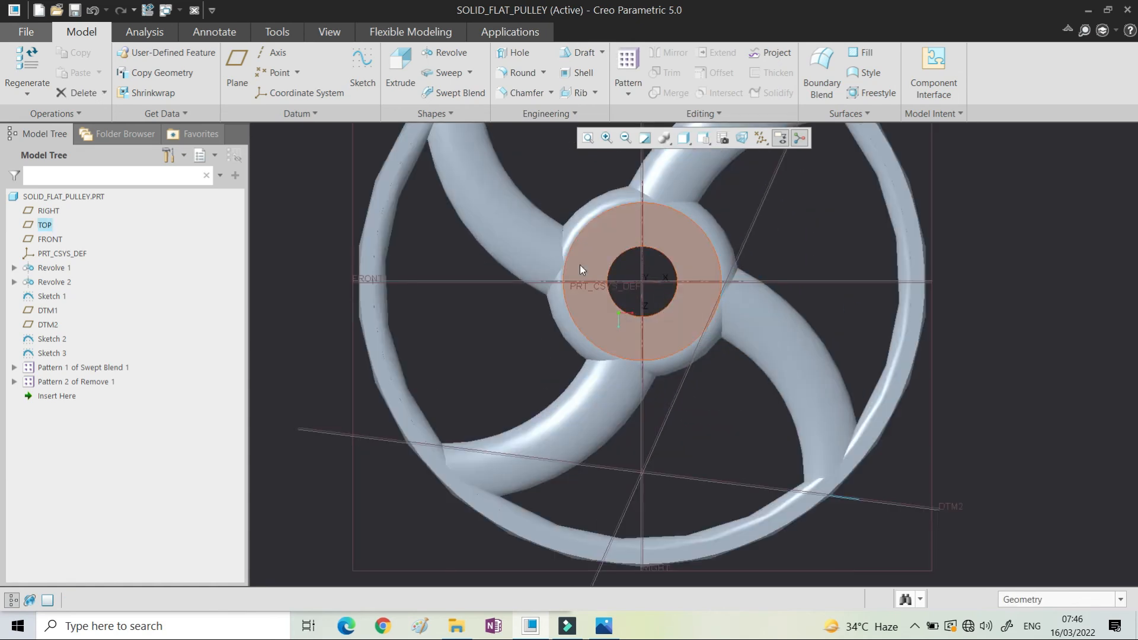
scroll(579, 264, "up", 2)
left_click(598, 256)
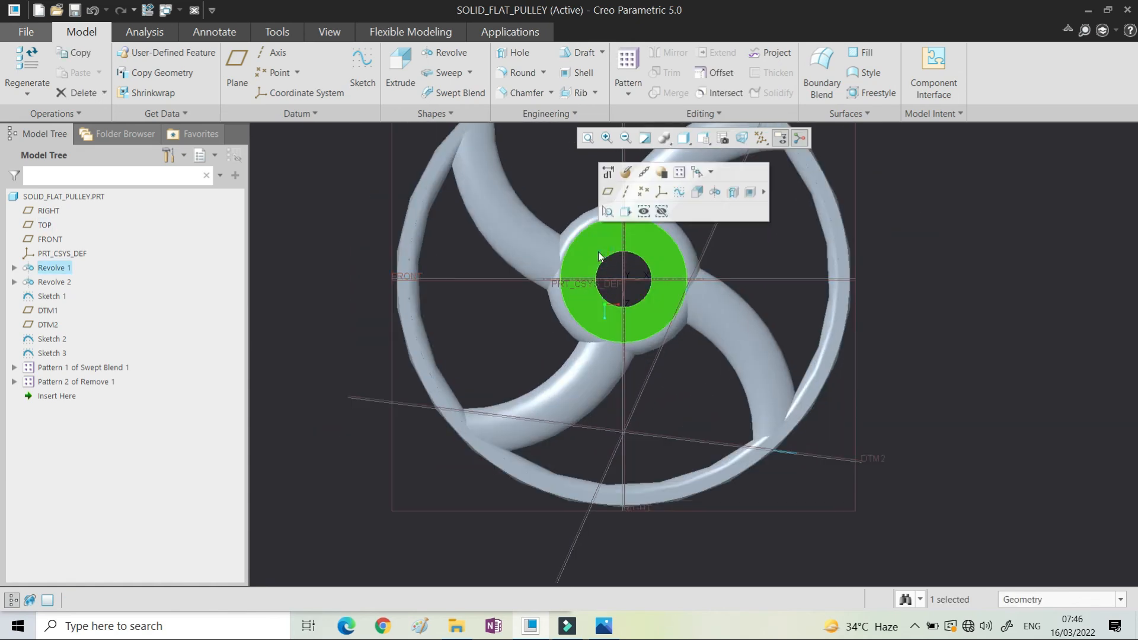
left_click(400, 71)
left_click(735, 139)
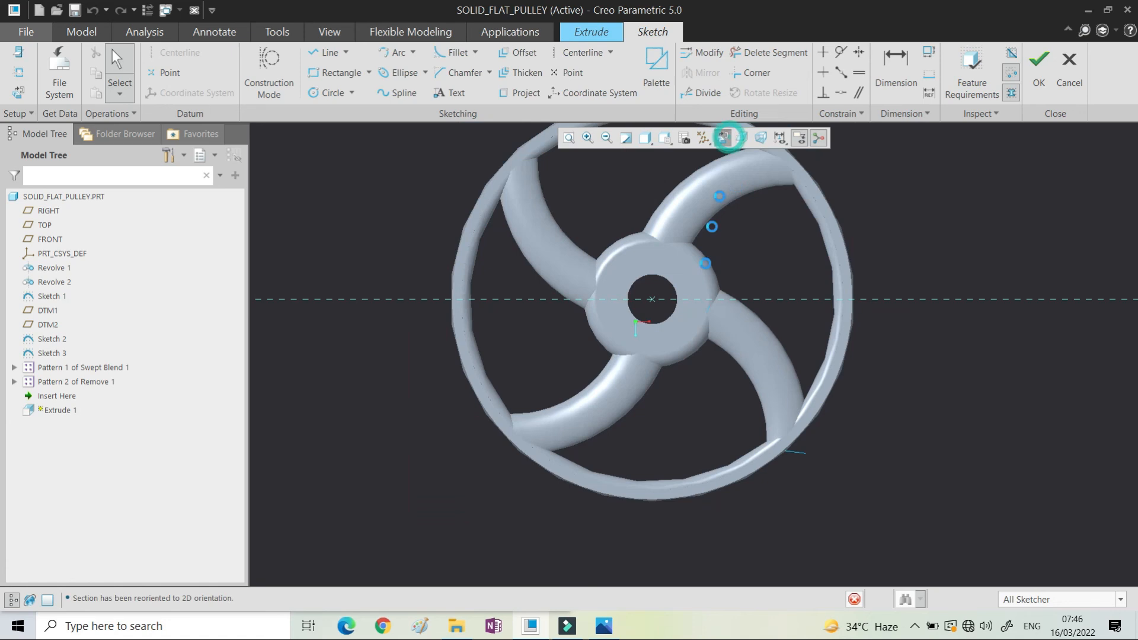
scroll(667, 318, "down", 3)
Step: Add horizontal and vertical centerlines through the hub's center in the extrude sketch
right_click(586, 289)
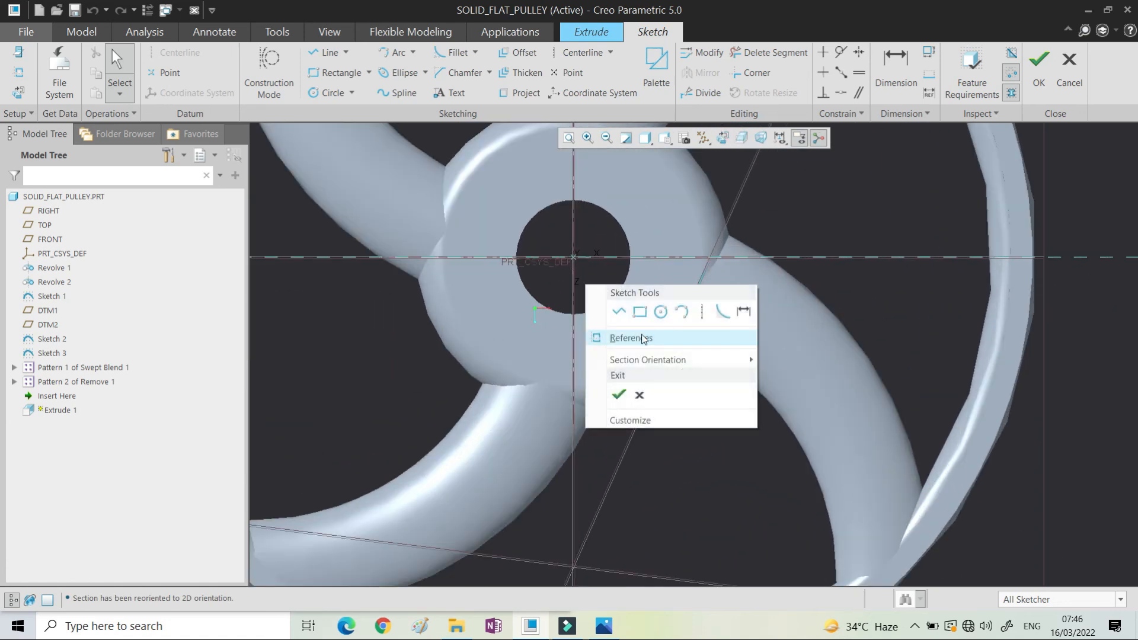
left_click(604, 335)
left_click(579, 52)
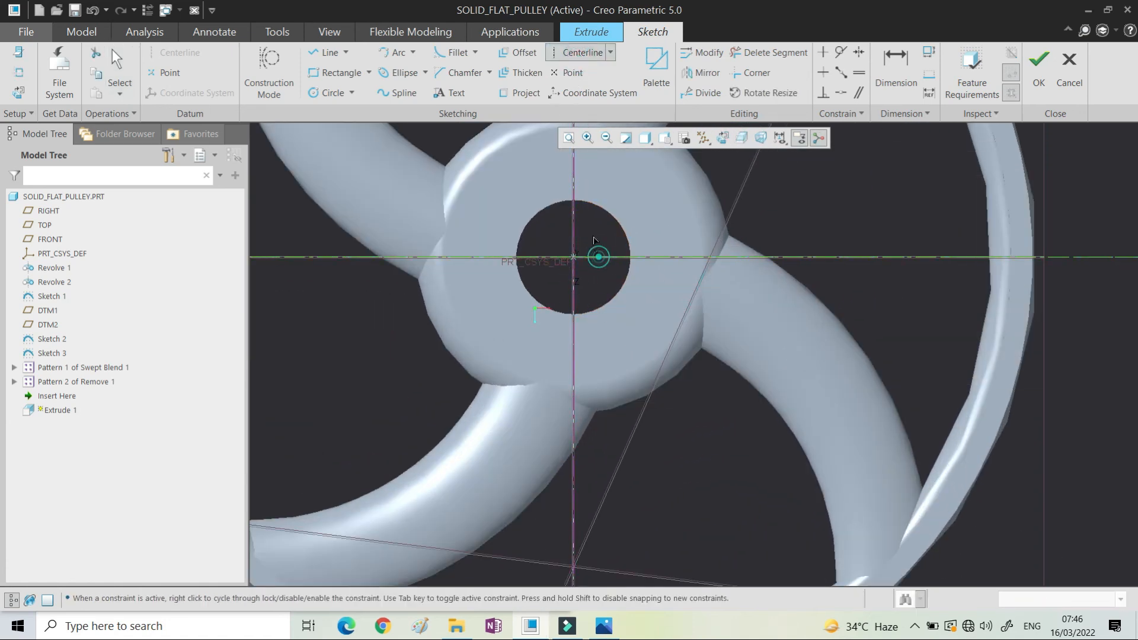
left_click(598, 257)
middle_click(591, 234)
scroll(589, 309, "down", 1)
right_click(591, 287)
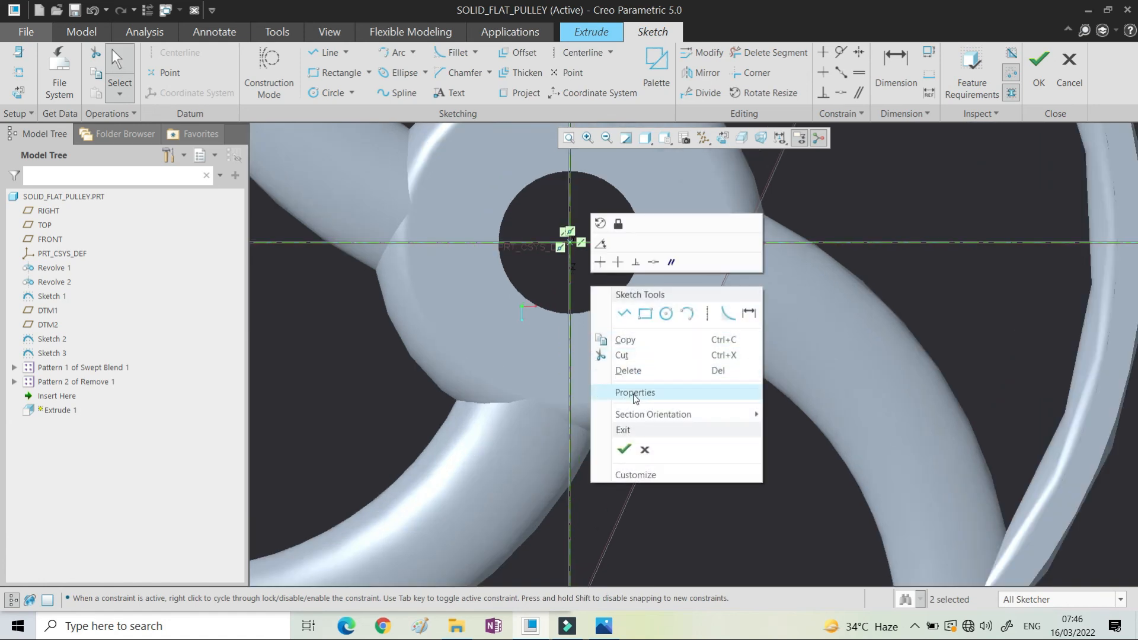
Step: Add the hub's bore edge as a sketch reference and close the references
left_click(20, 73)
left_click(606, 304)
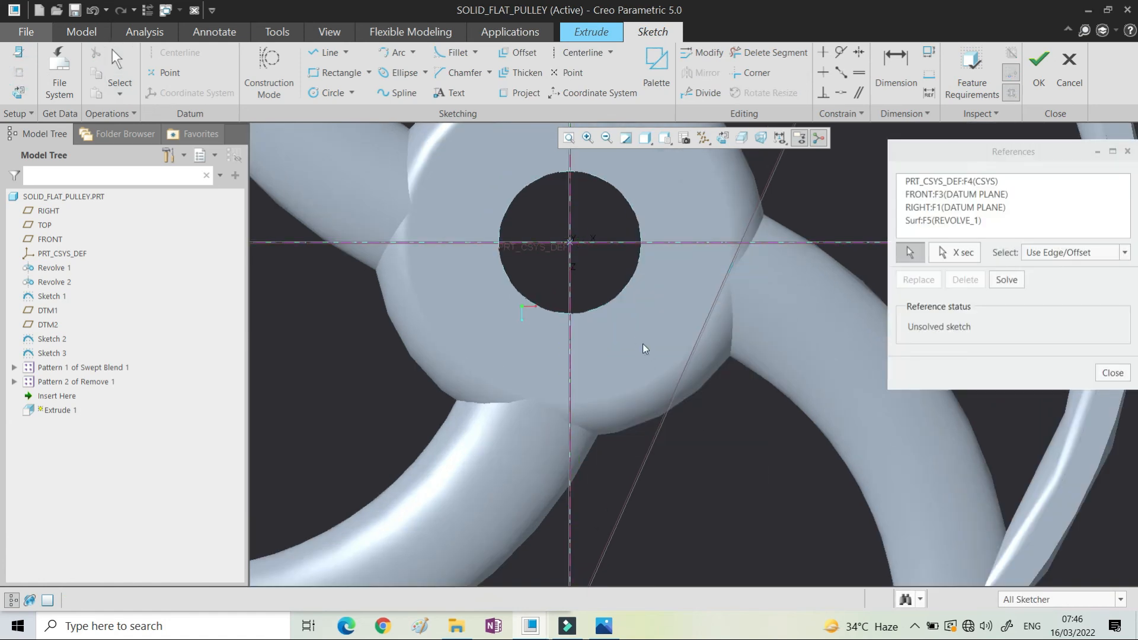
middle_click(642, 344)
middle_click(643, 344)
Step: Sketch a keyway rectangle about 11.8 mm wide across the bore's lower edge, symmetric about the vertical centerline
left_click(333, 70)
scroll(580, 304, "down", 3)
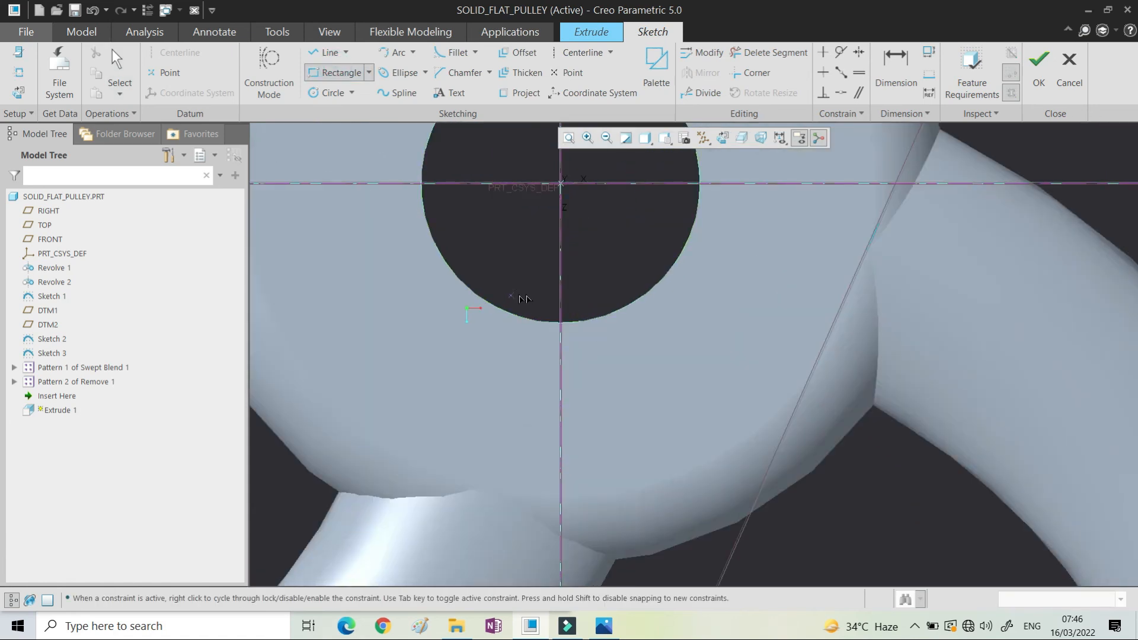
left_click(590, 358)
middle_click(590, 359)
scroll(592, 278, "up", 2)
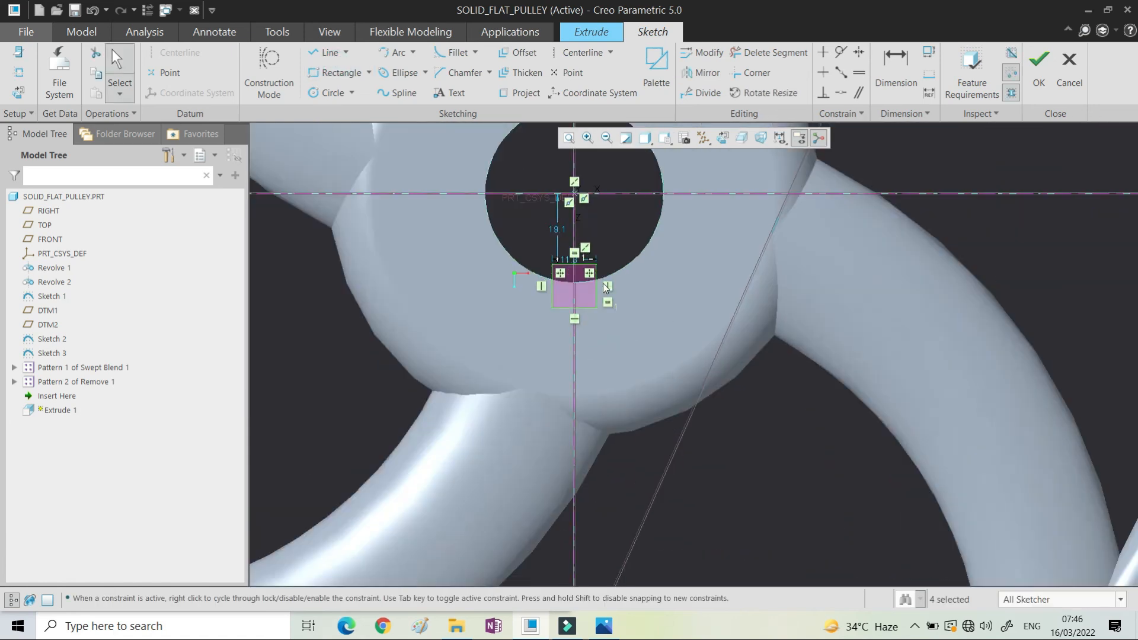
scroll(589, 273, "down", 3)
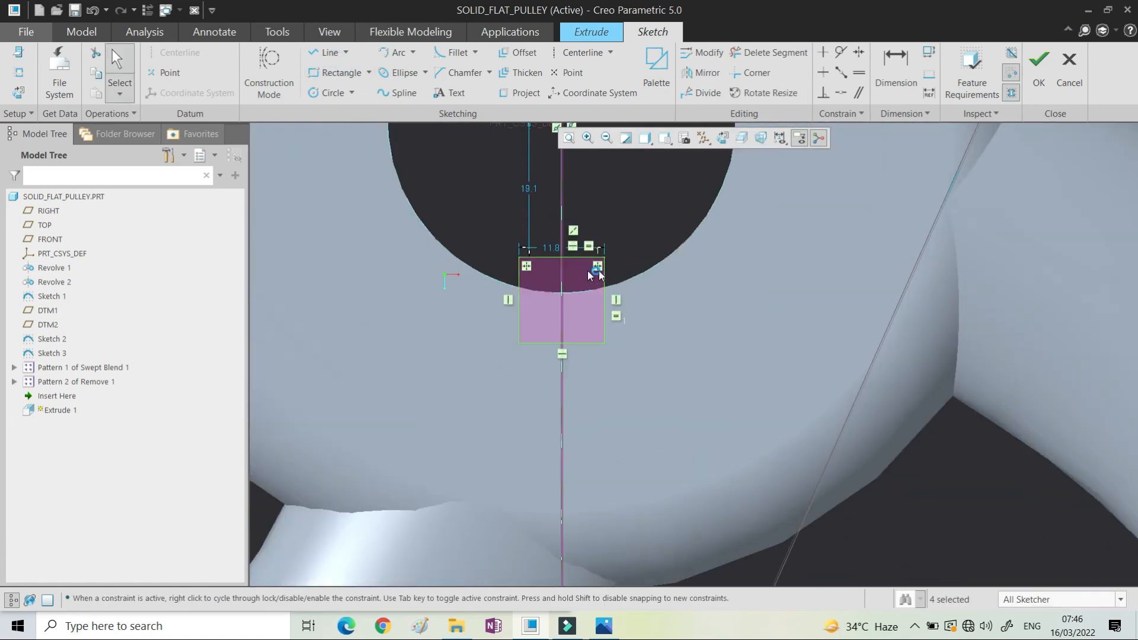
Step: Check the keyway size in the reference drawing and add a horizontal centerline tangent to the bore's lowest point
left_click(604, 626)
left_click_drag(332, 512, 335, 450)
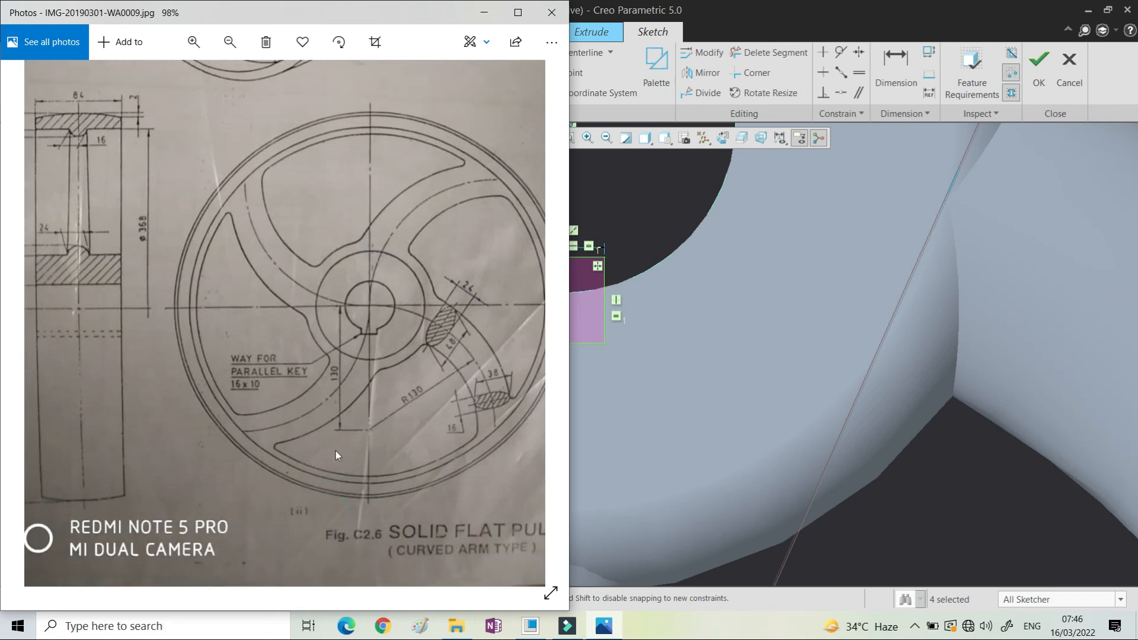
left_click(691, 180)
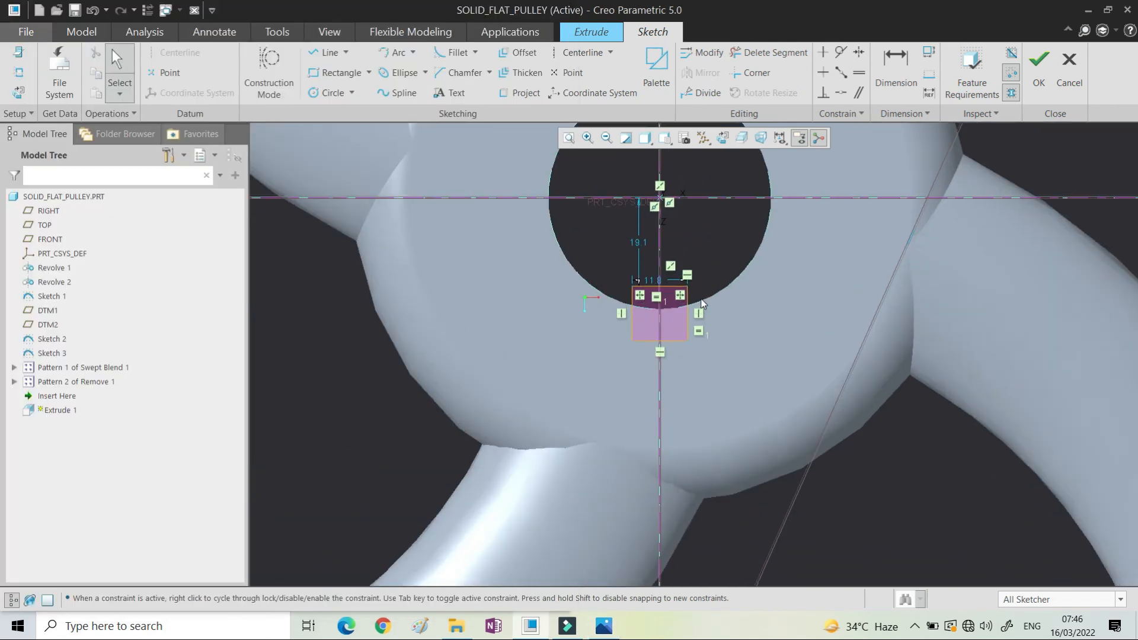
left_click(574, 55)
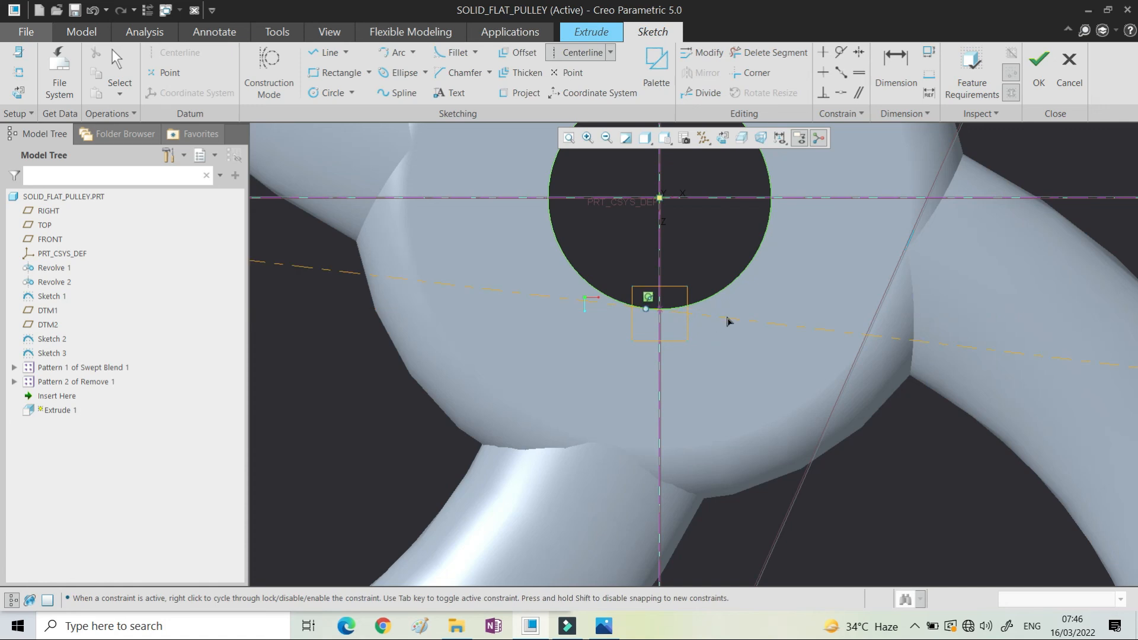
scroll(729, 320, "up", 3)
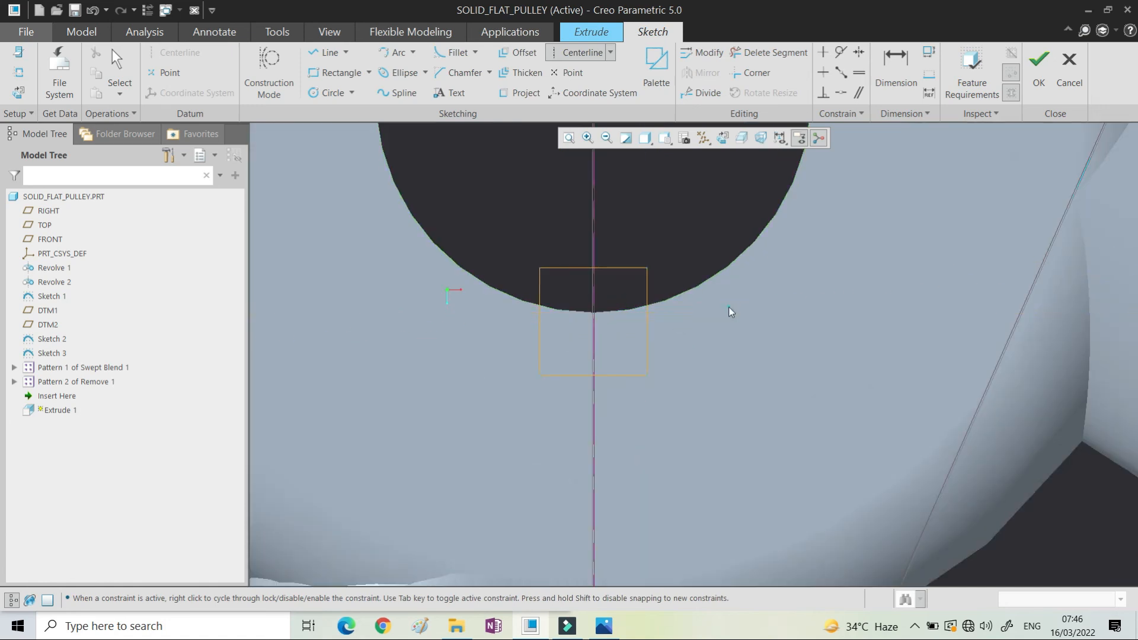
left_click(729, 308)
middle_click(778, 314)
Step: Dimension the keyway 10 mm deep from the tangent centerline and 16 mm wide, and finish the sketch
left_click(896, 66)
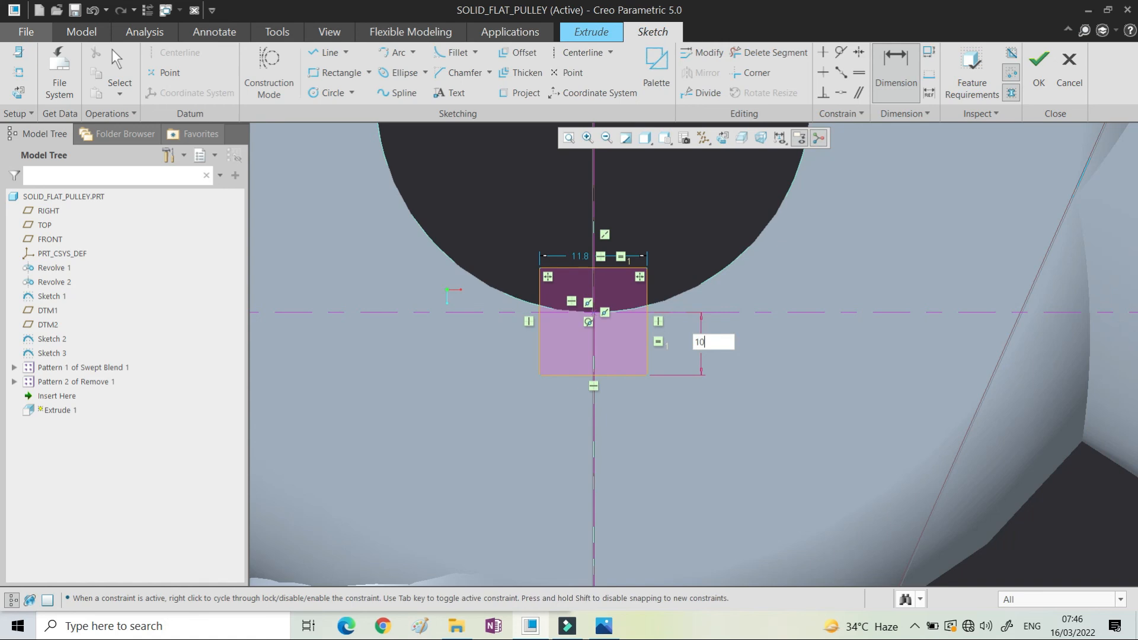
key("Return")
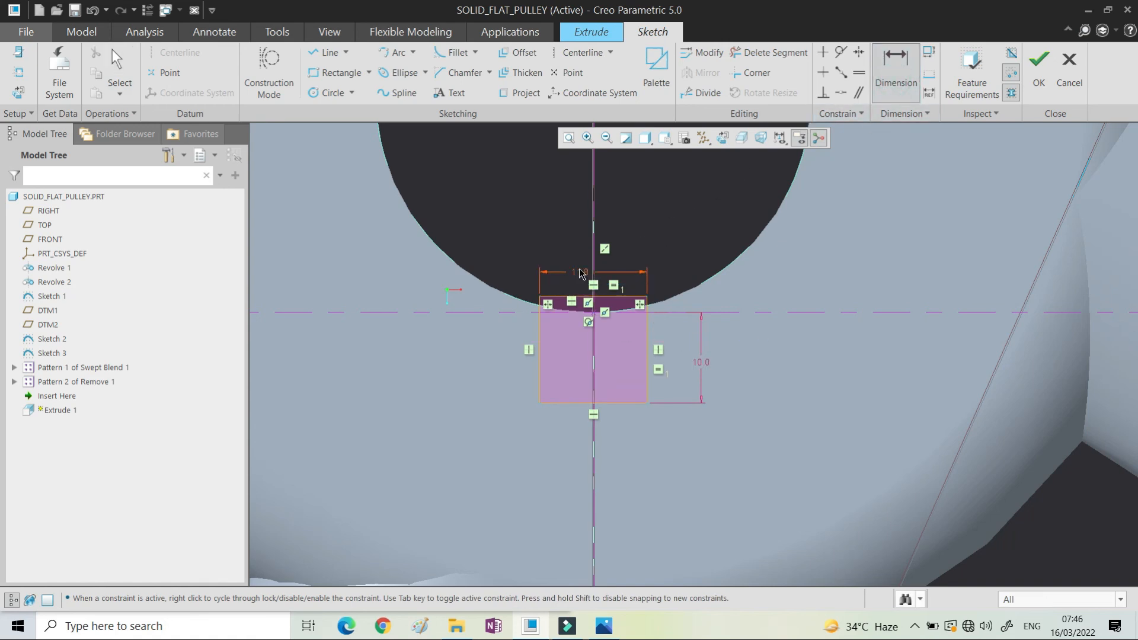
key("Return")
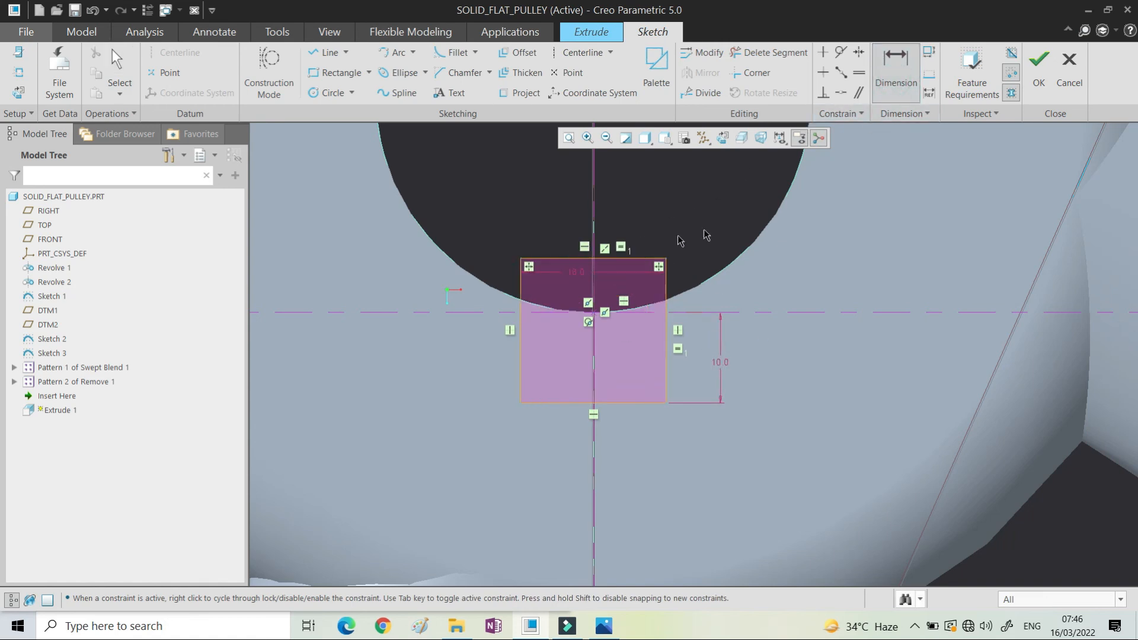
middle_click(674, 278)
scroll(667, 280, "up", 3)
left_click(1035, 75)
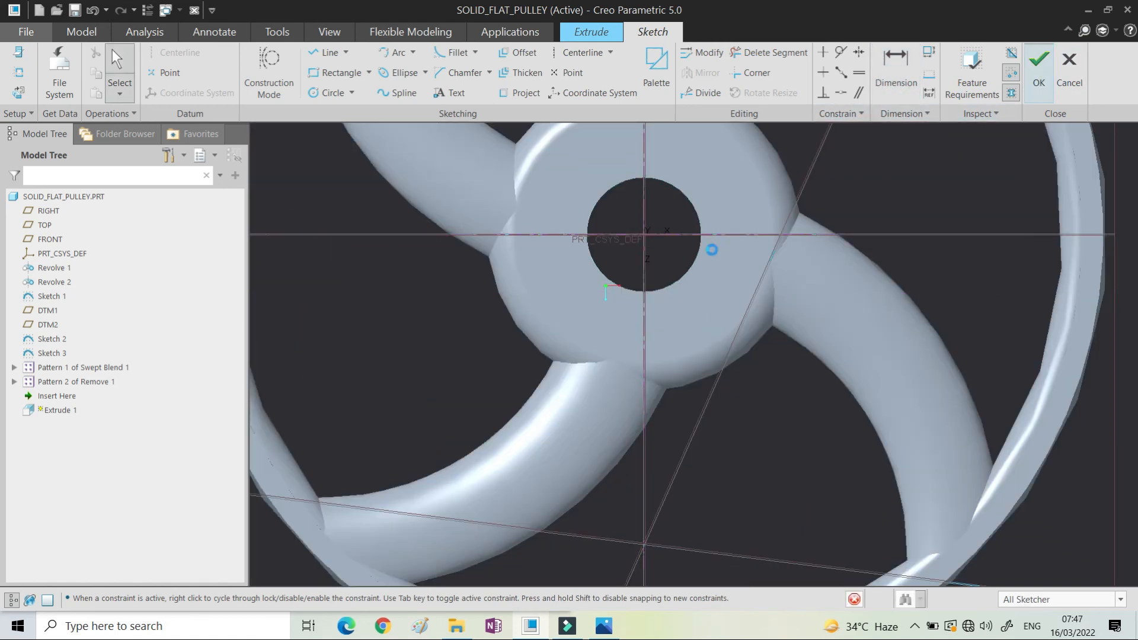
Step: Make the extrude remove material, extend the keyway cut through the full length of the hub, and complete the feature
scroll(684, 313, "down", 3)
left_click(189, 74)
key("ctrl+d")
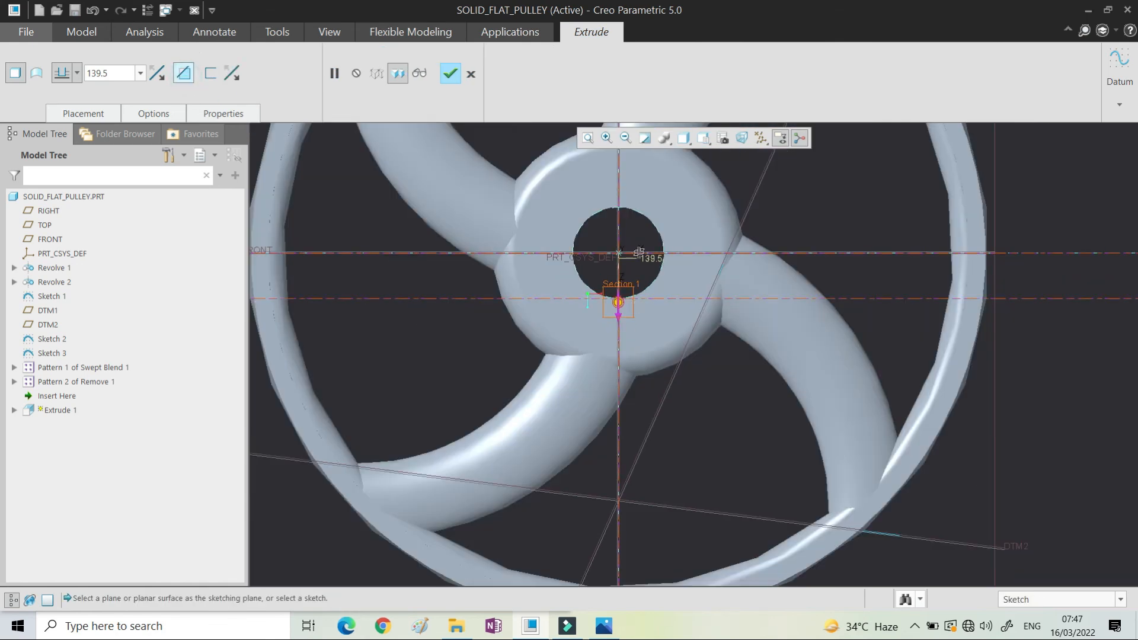
middle_click_drag(595, 222, 489, 251)
left_click(166, 112)
left_click(213, 173)
left_click(218, 221)
middle_click(783, 279)
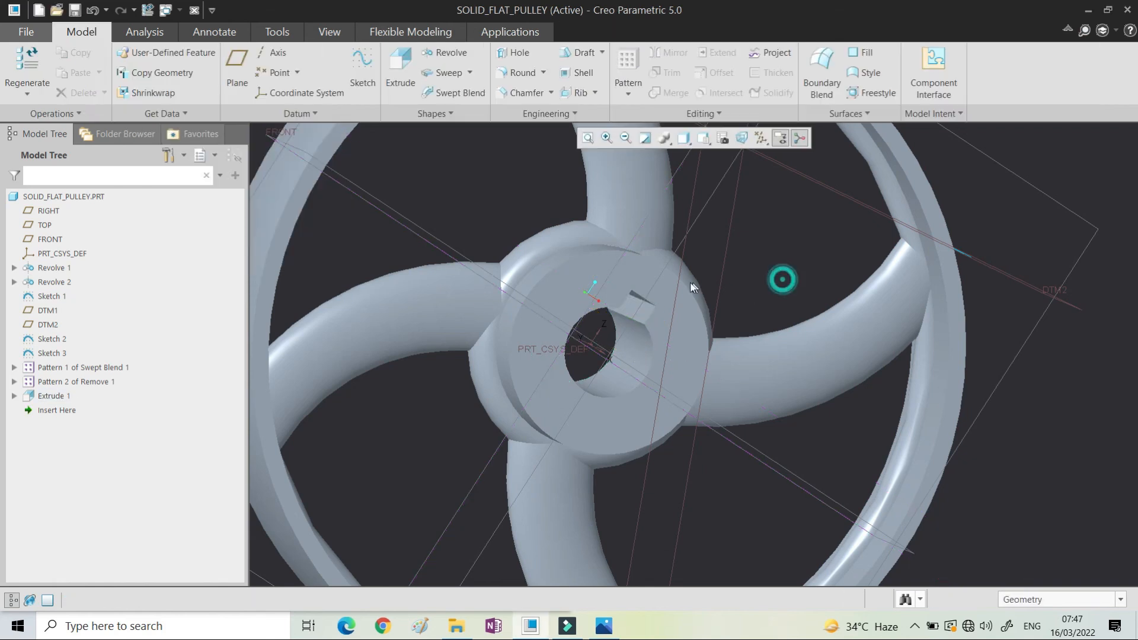
scroll(691, 284, "up", 5)
scroll(657, 324, "down", 3)
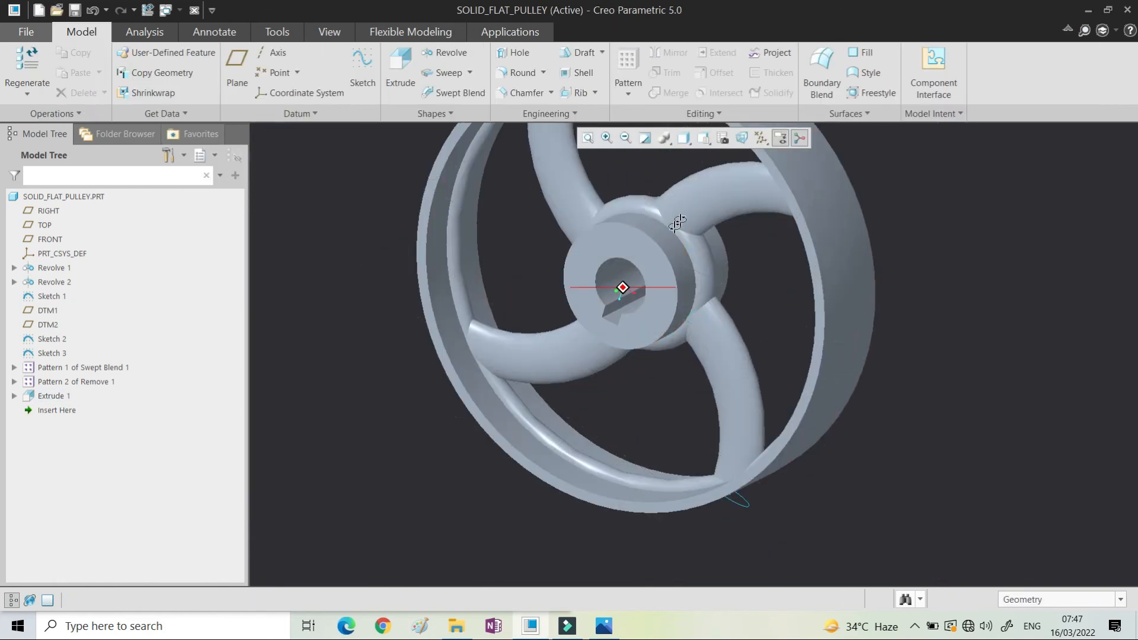